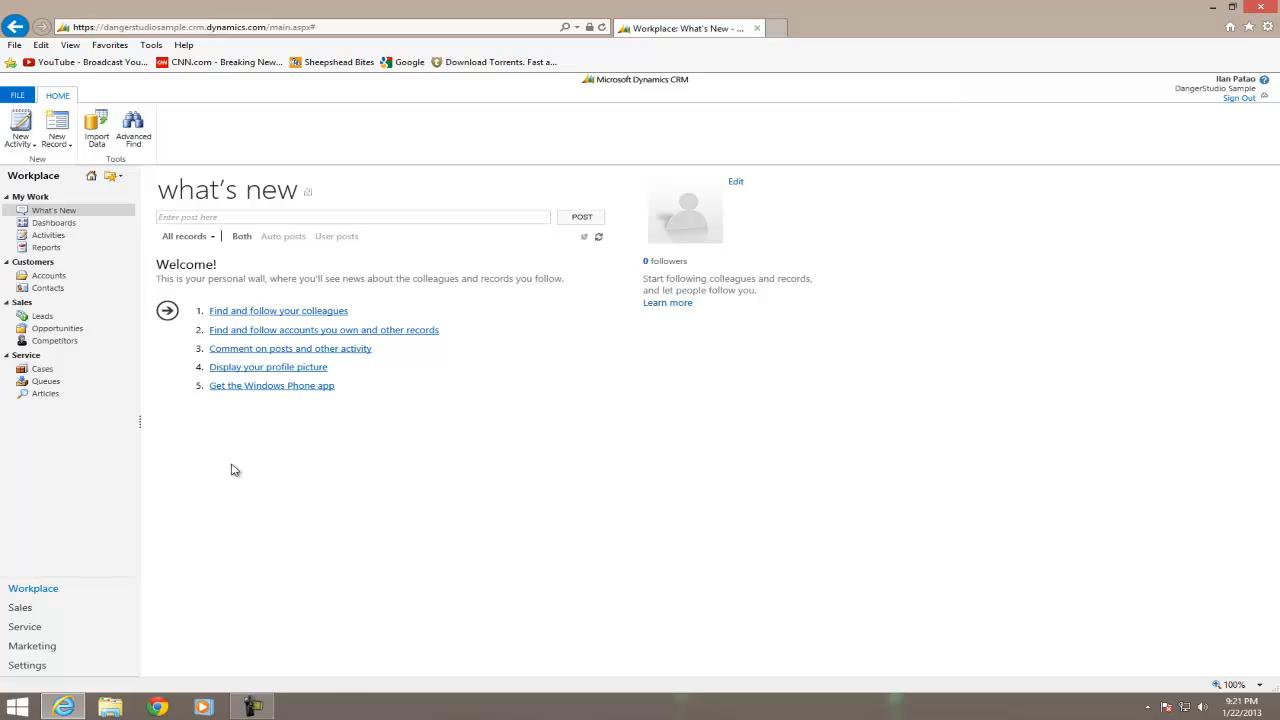
Open the Contacts list, collapse its getting-started pane and open a blank new contact form.
{"action": "left_click", "coordinate": [75, 289]}
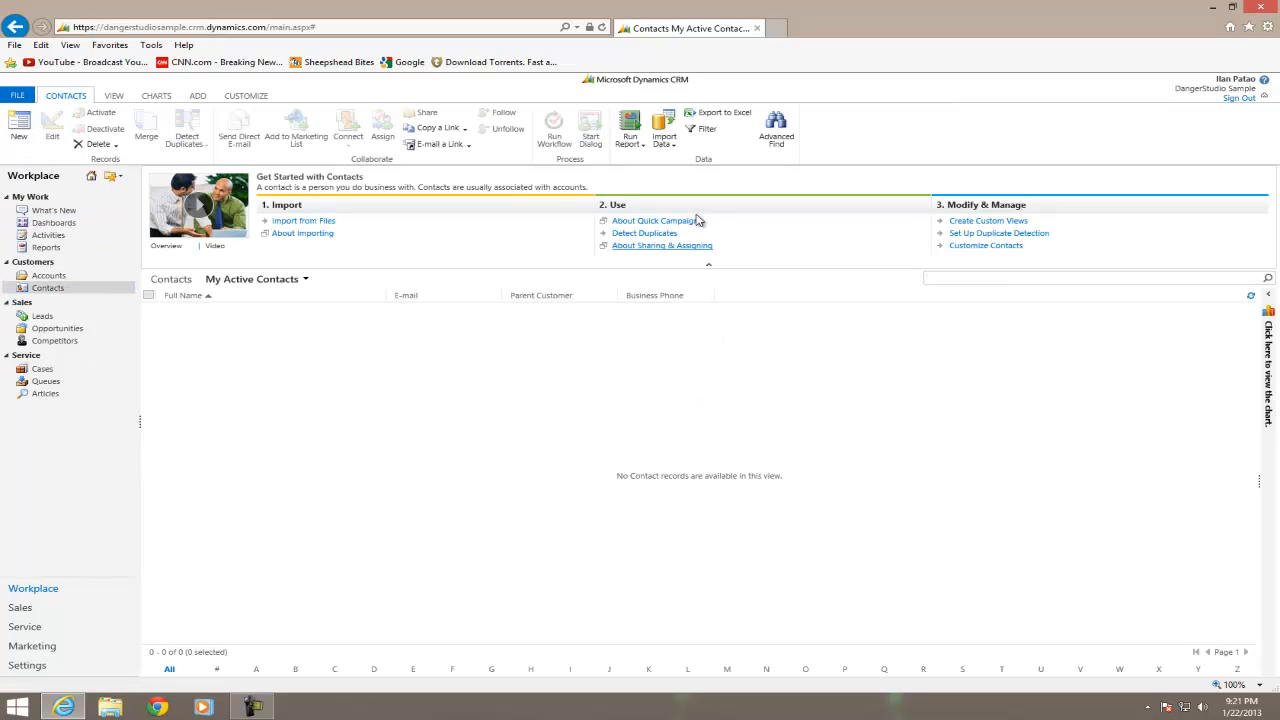
{"action": "left_click", "coordinate": [709, 264]}
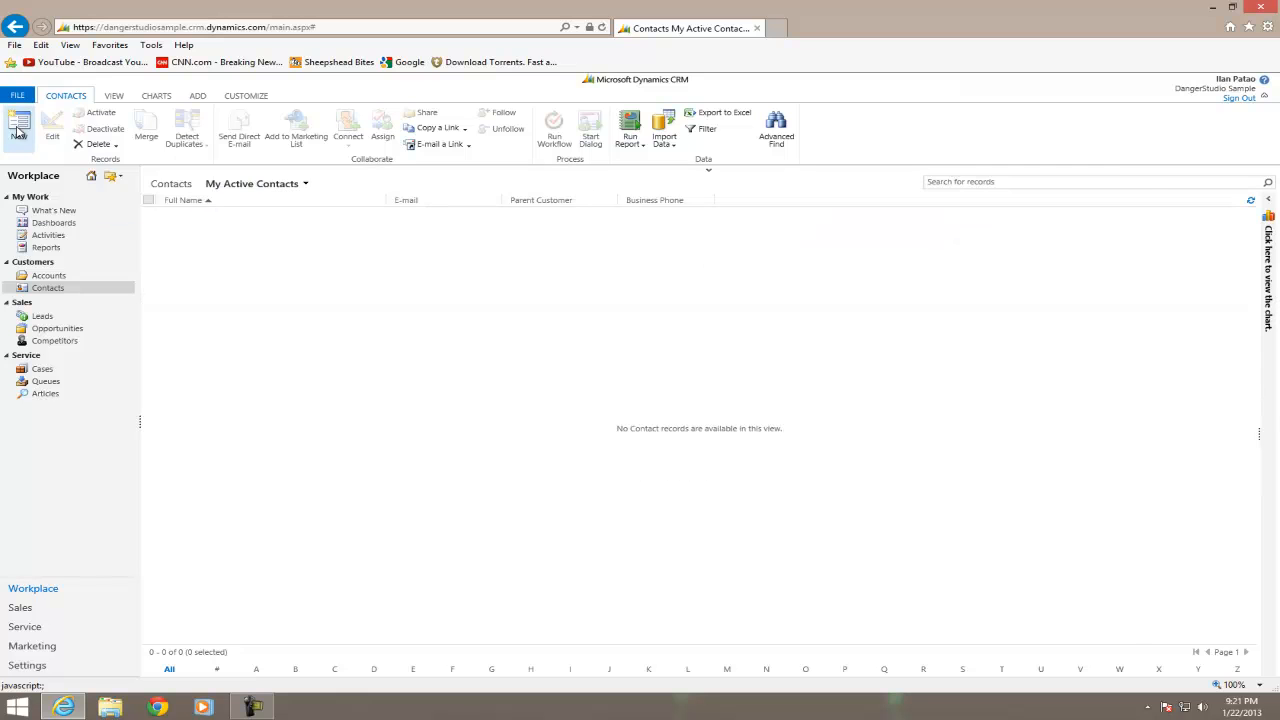
{"action": "left_click", "coordinate": [18, 133]}
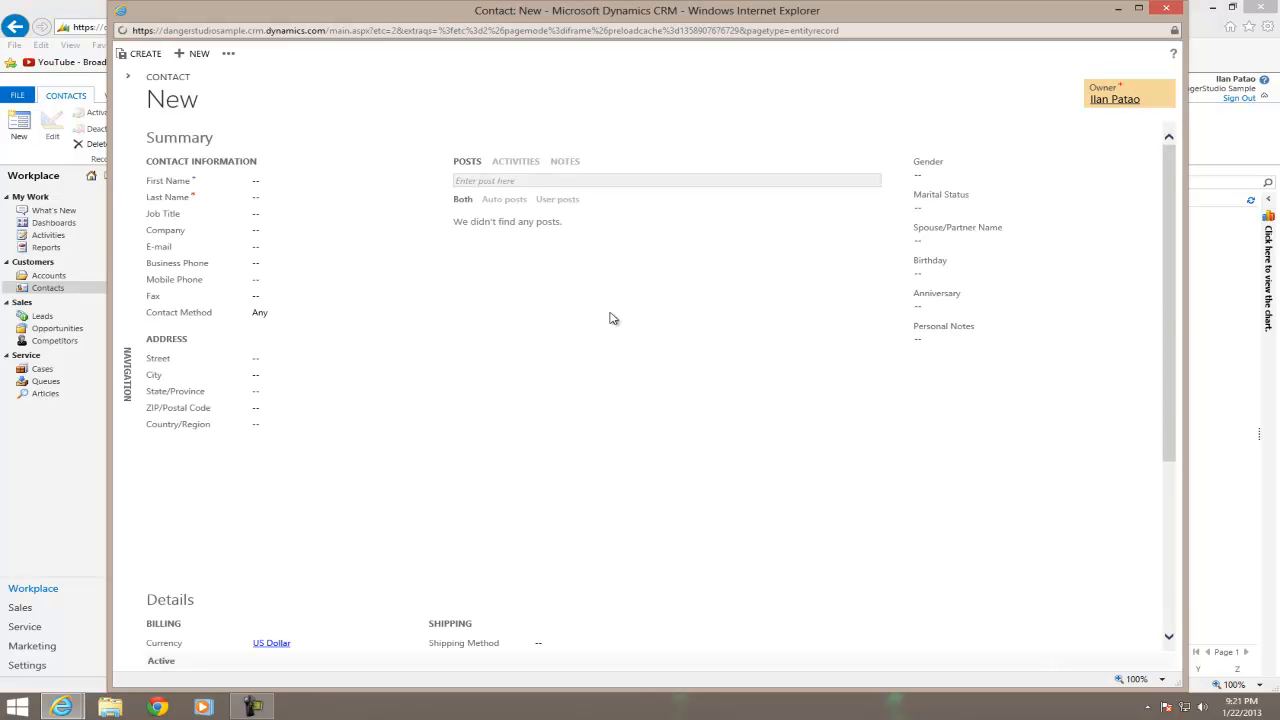
Examine the contact information and address fields on the new contact form, including which ones are required.
{"action": "left_click", "coordinate": [305, 180]}
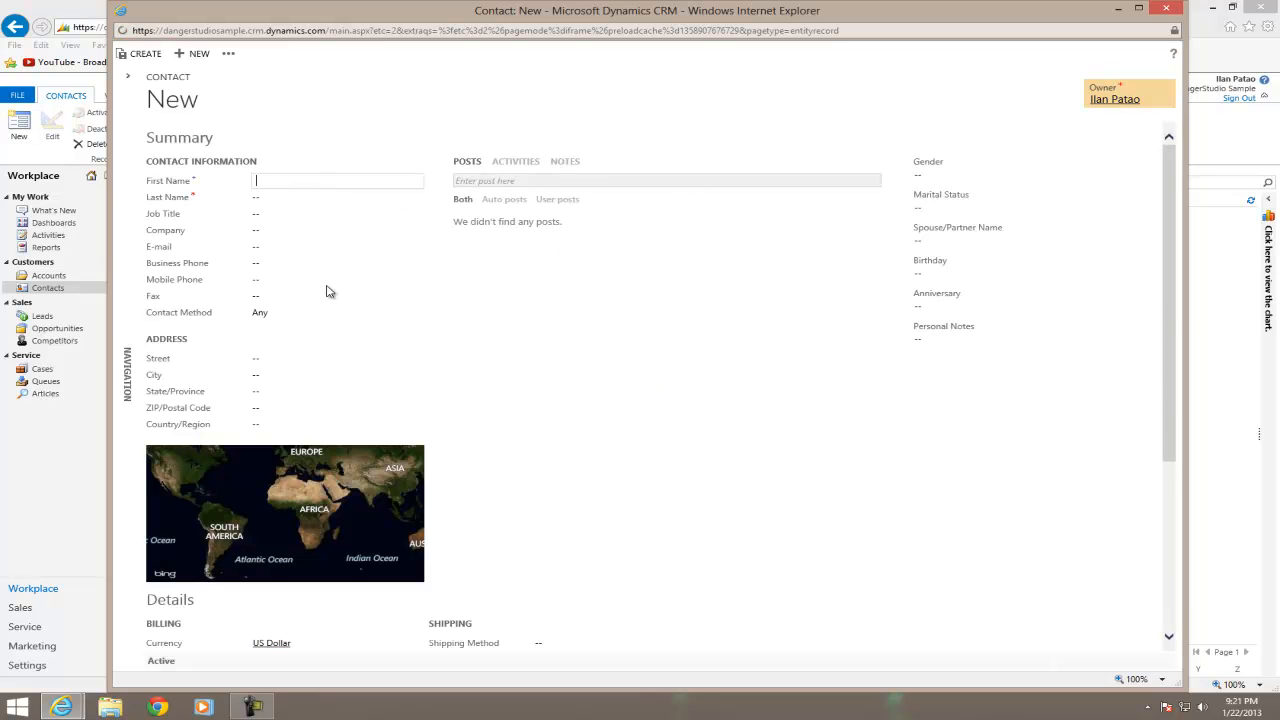
{"action": "left_click", "coordinate": [288, 197]}
{"action": "left_click", "coordinate": [288, 214]}
{"action": "left_click", "coordinate": [290, 184]}
{"action": "left_click", "coordinate": [291, 198]}
{"action": "left_click", "coordinate": [314, 230]}
{"action": "left_click", "coordinate": [314, 247]}
{"action": "left_click", "coordinate": [322, 263]}
{"action": "left_click", "coordinate": [310, 196]}
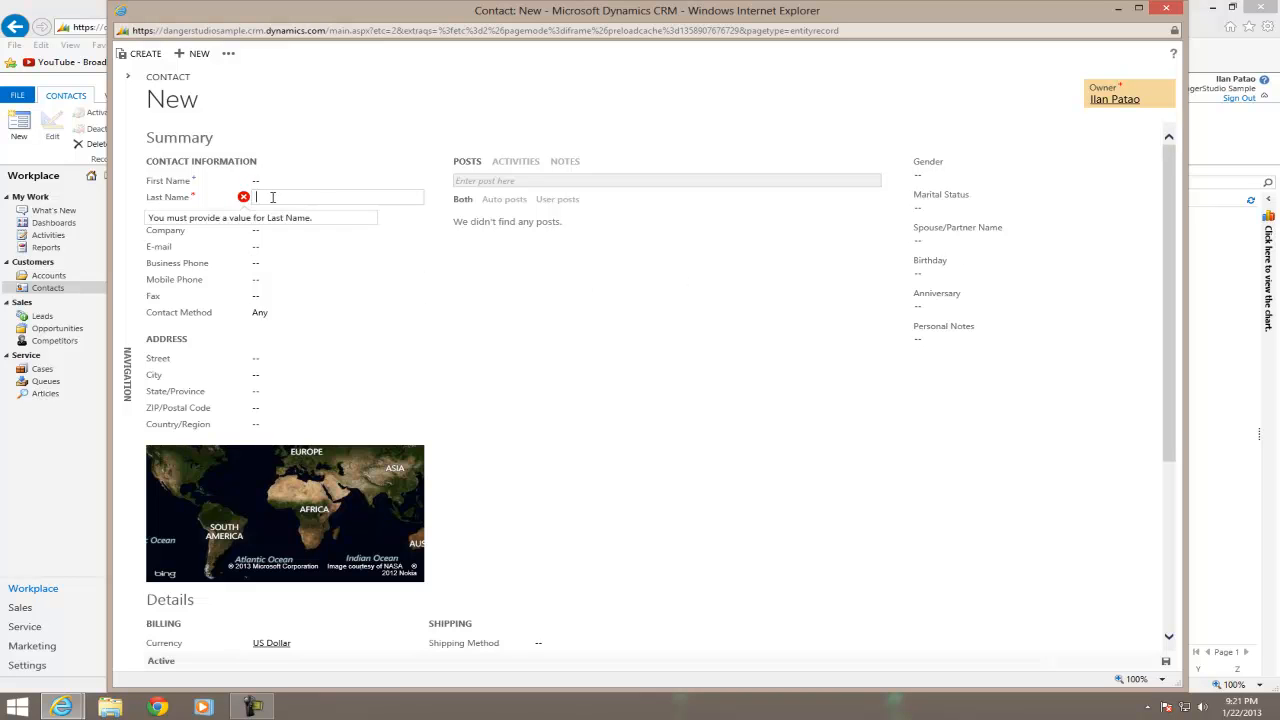
{"action": "left_click", "coordinate": [266, 283]}
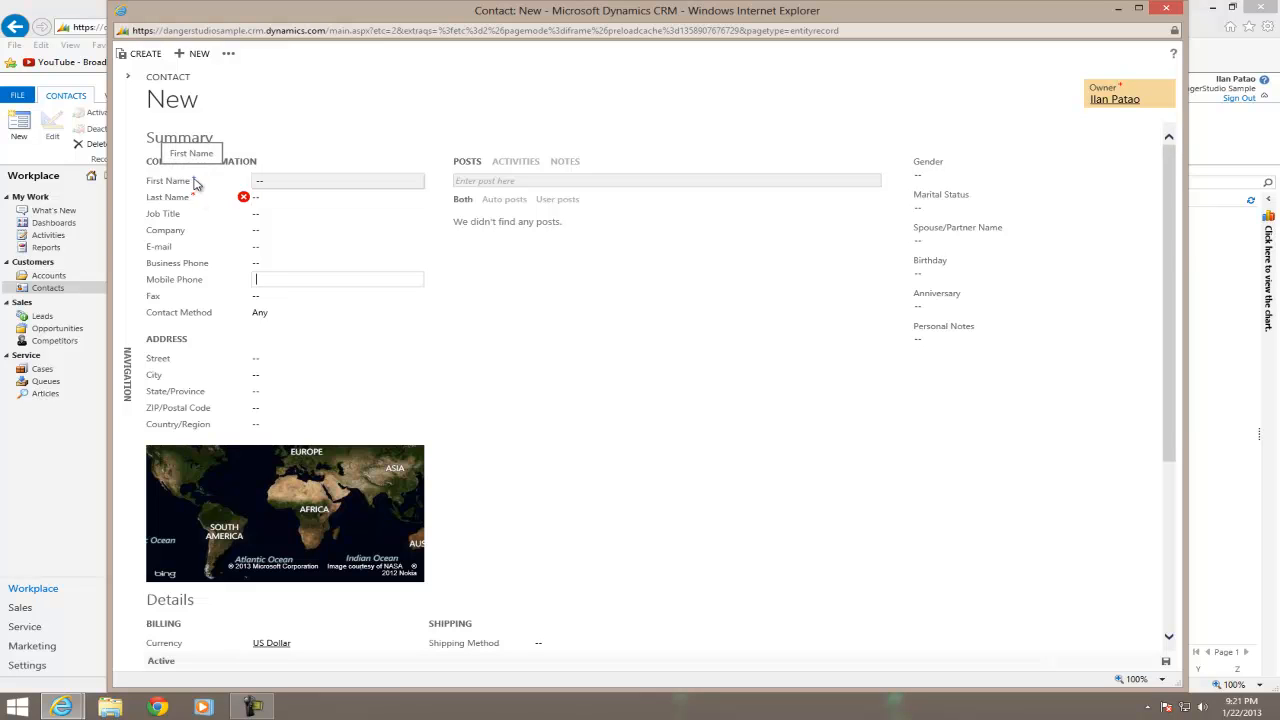
{"action": "left_click", "coordinate": [318, 297]}
{"action": "left_click", "coordinate": [320, 360]}
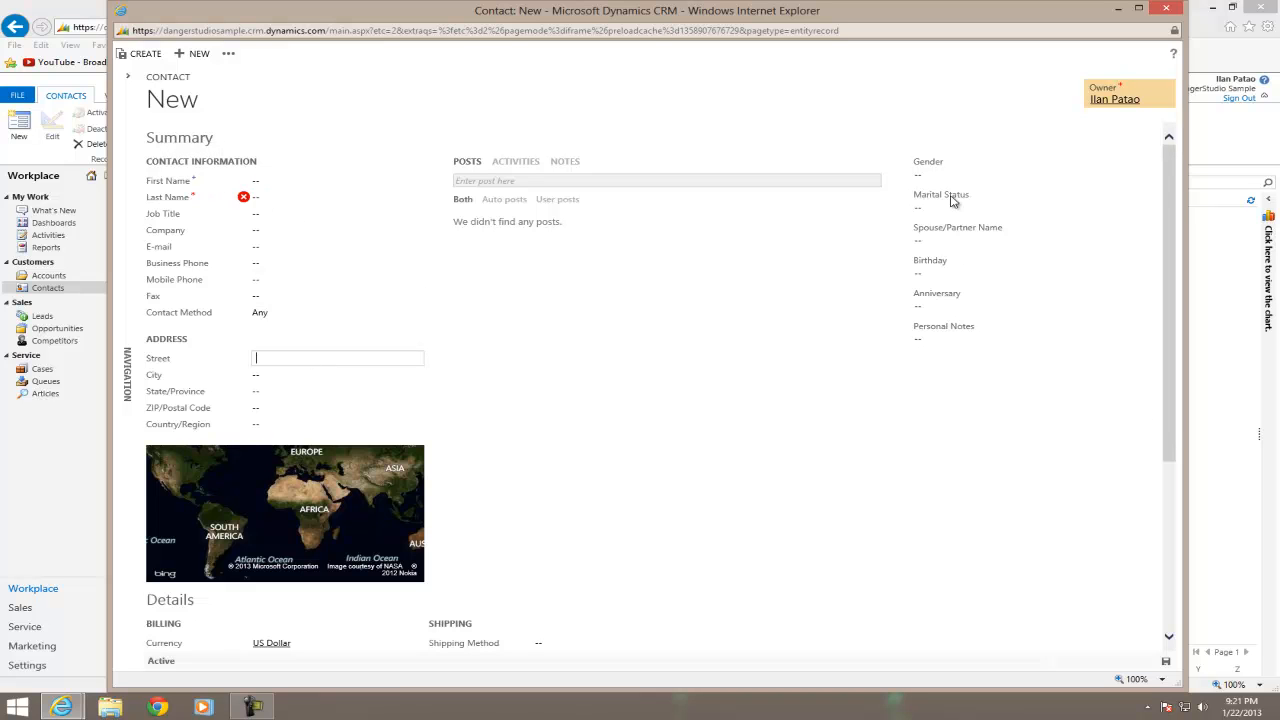
Examine the new contact form's Details and Administration sections, and close the form without creating a record.
{"action": "scroll", "coordinate": [766, 334], "scroll_direction": "down", "scroll_amount": 1}
{"action": "scroll", "coordinate": [766, 334], "scroll_direction": "down", "scroll_amount": 5}
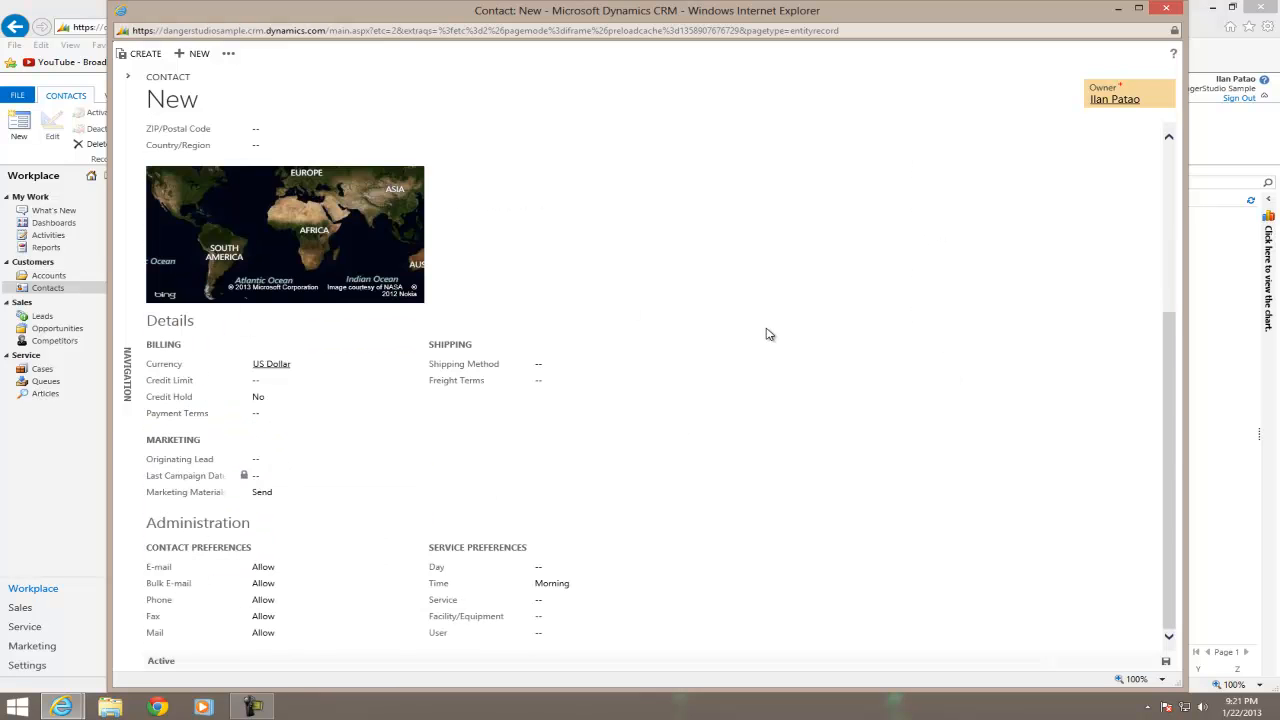
{"action": "scroll", "coordinate": [763, 335], "scroll_direction": "up", "scroll_amount": 5}
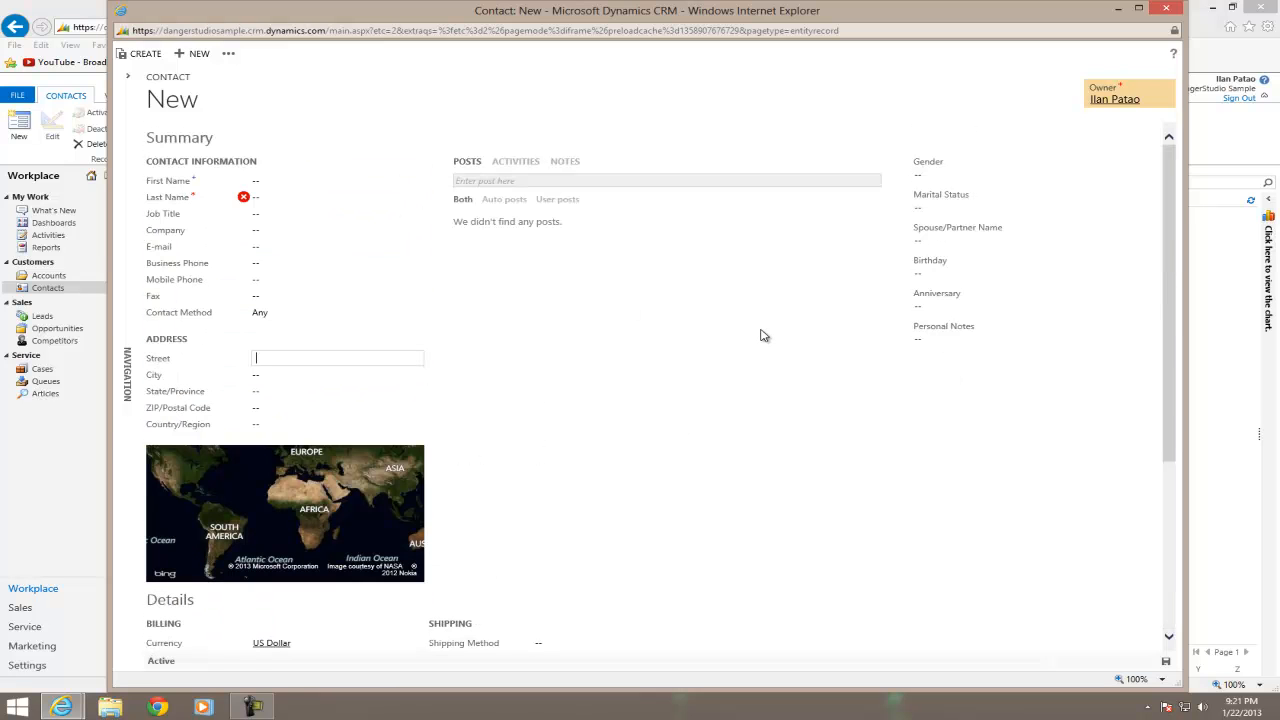
{"action": "scroll", "coordinate": [703, 314], "scroll_direction": "down", "scroll_amount": 5}
{"action": "scroll", "coordinate": [703, 314], "scroll_direction": "up", "scroll_amount": 5}
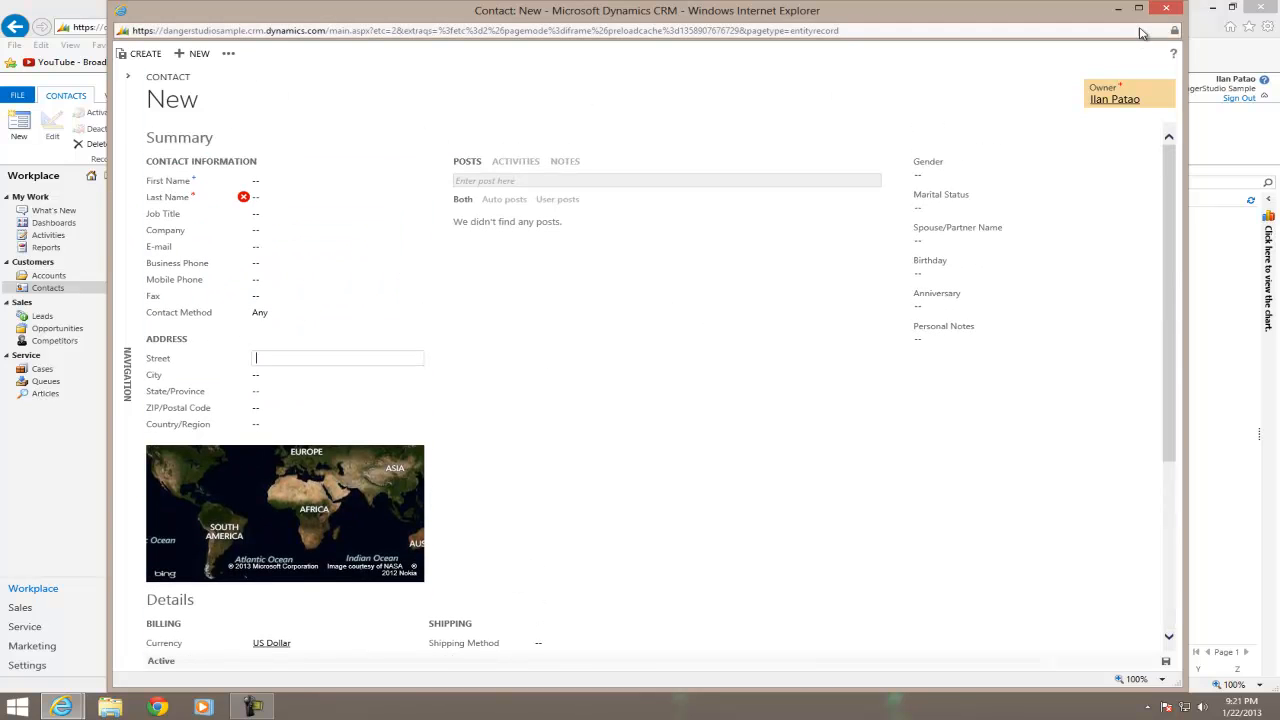
{"action": "left_click", "coordinate": [1166, 9]}
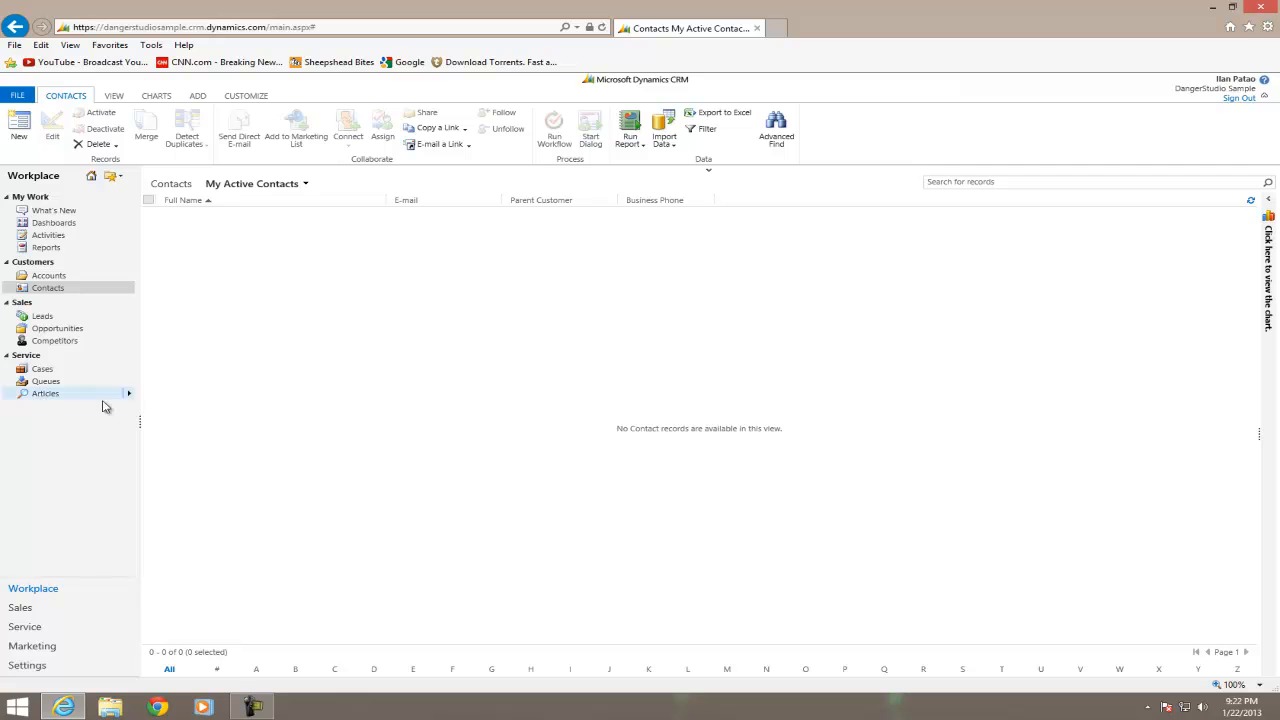
Open the default solution for system customization from the Customizations settings.
{"action": "left_click", "coordinate": [27, 665]}
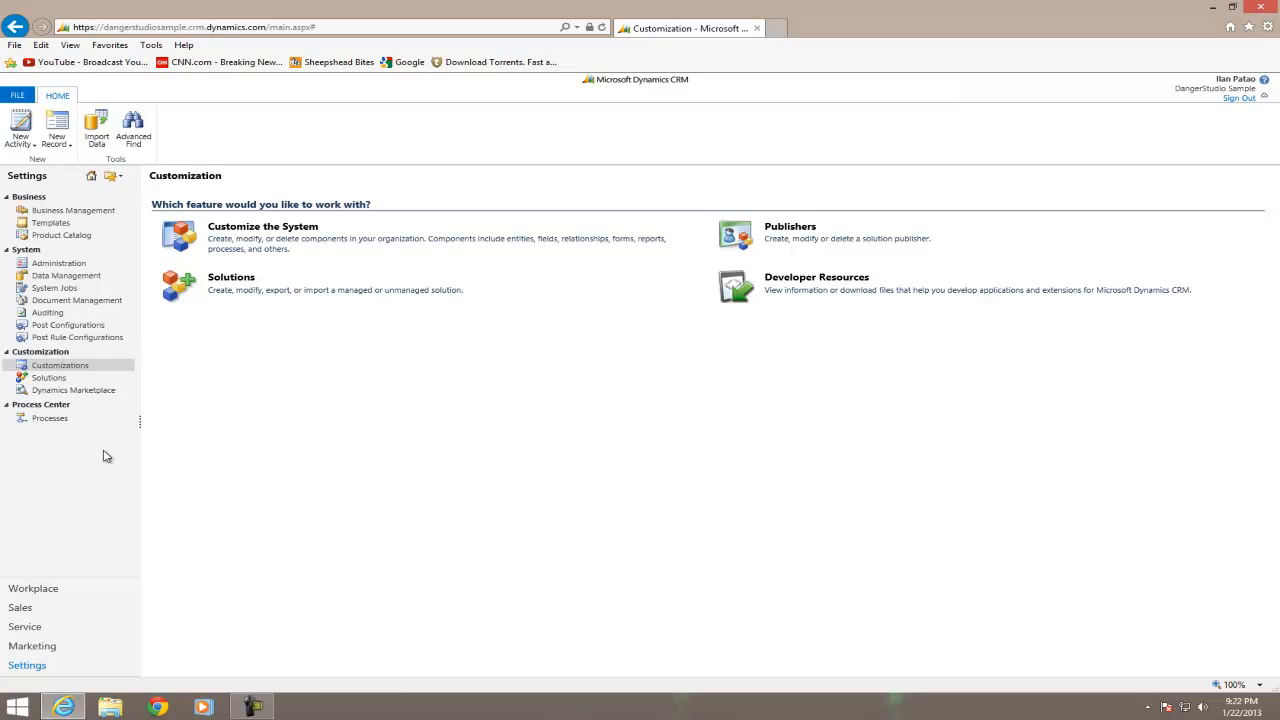
{"action": "left_click", "coordinate": [80, 366]}
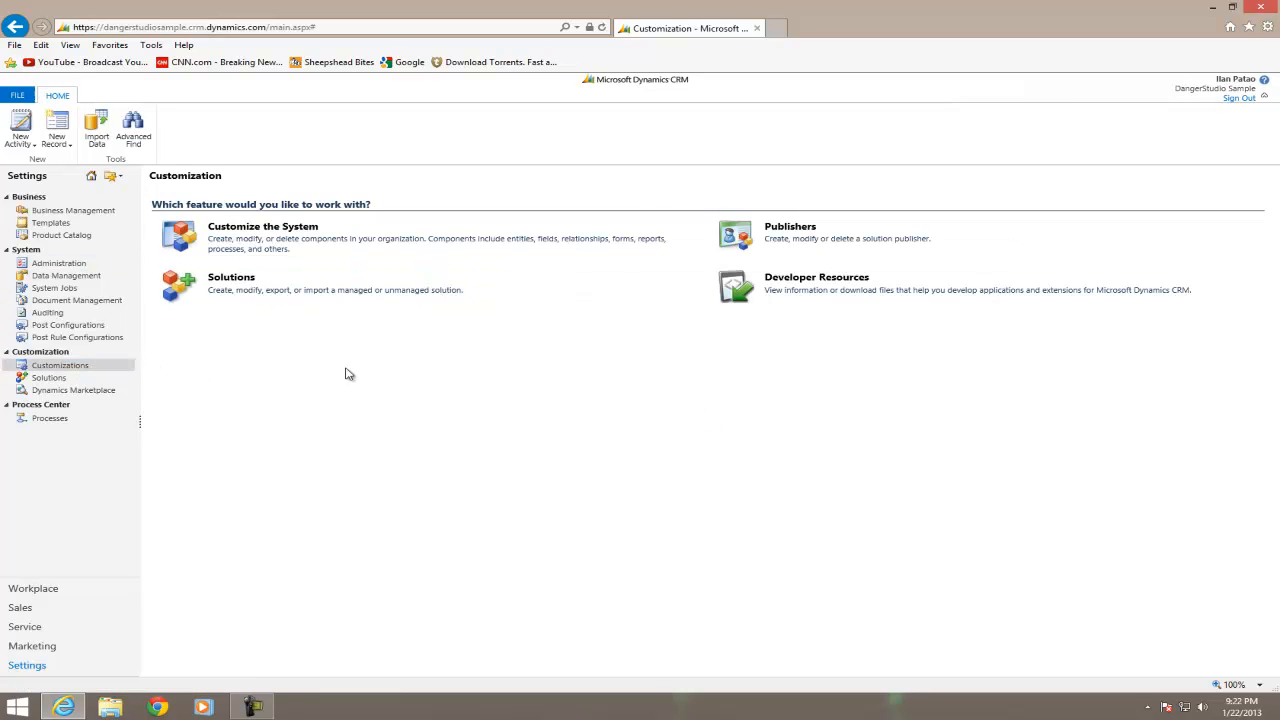
{"action": "left_click", "coordinate": [288, 233]}
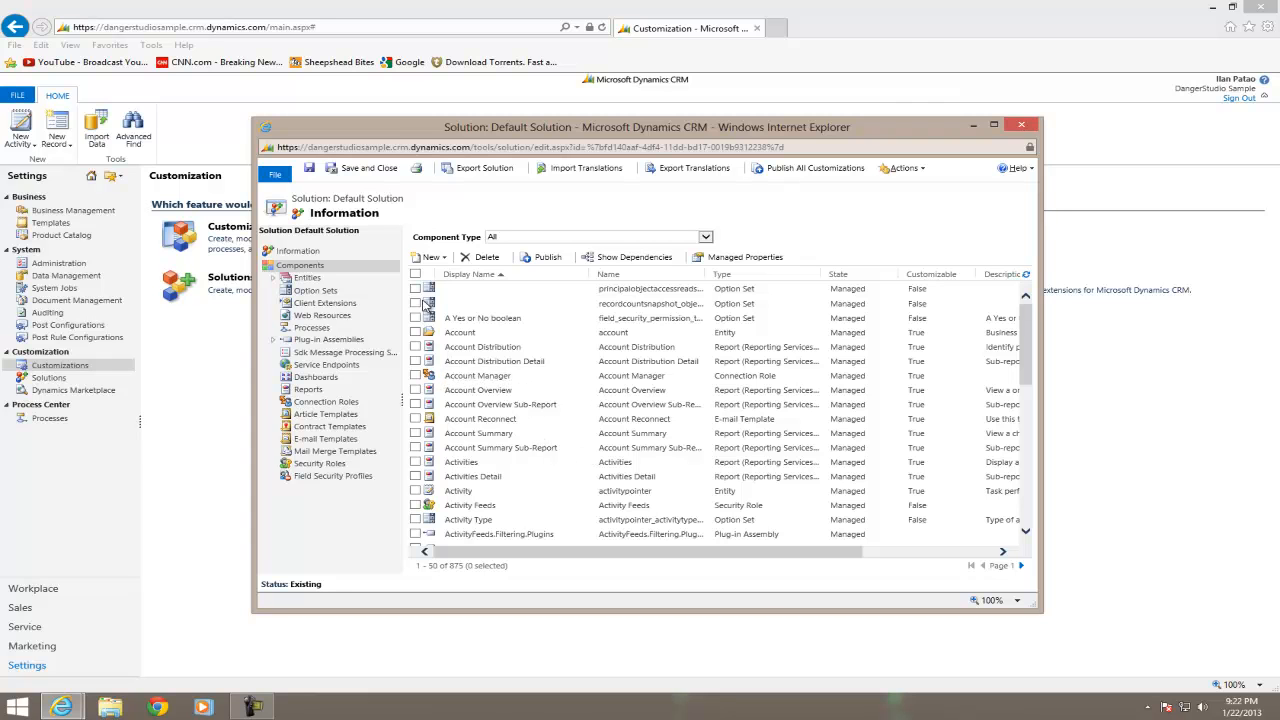
Expand the default solution's Entities node, browse the existing entities and show the entity list.
{"action": "left_click", "coordinate": [271, 282]}
{"action": "scroll", "coordinate": [340, 355], "scroll_direction": "down", "scroll_amount": 5}
{"action": "scroll", "coordinate": [340, 370], "scroll_direction": "down", "scroll_amount": 7}
{"action": "scroll", "coordinate": [335, 450], "scroll_direction": "up", "scroll_amount": 15}
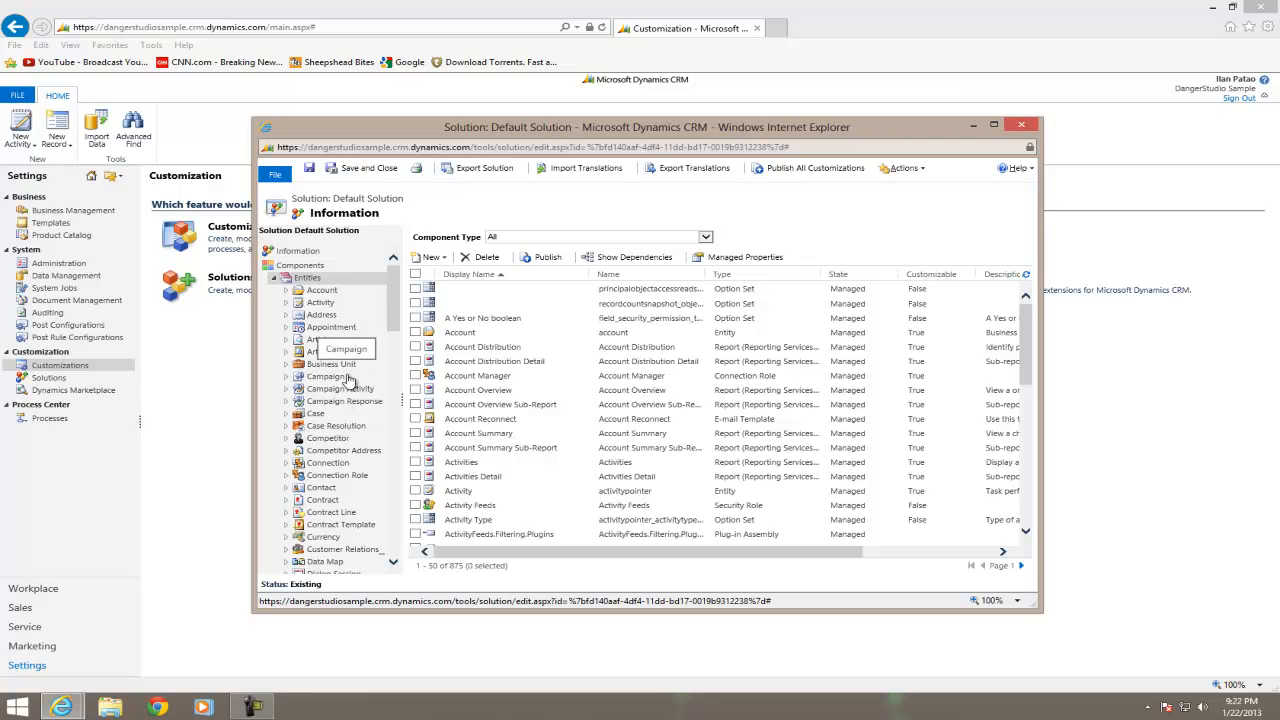
{"action": "scroll", "coordinate": [345, 395], "scroll_direction": "down", "scroll_amount": 10}
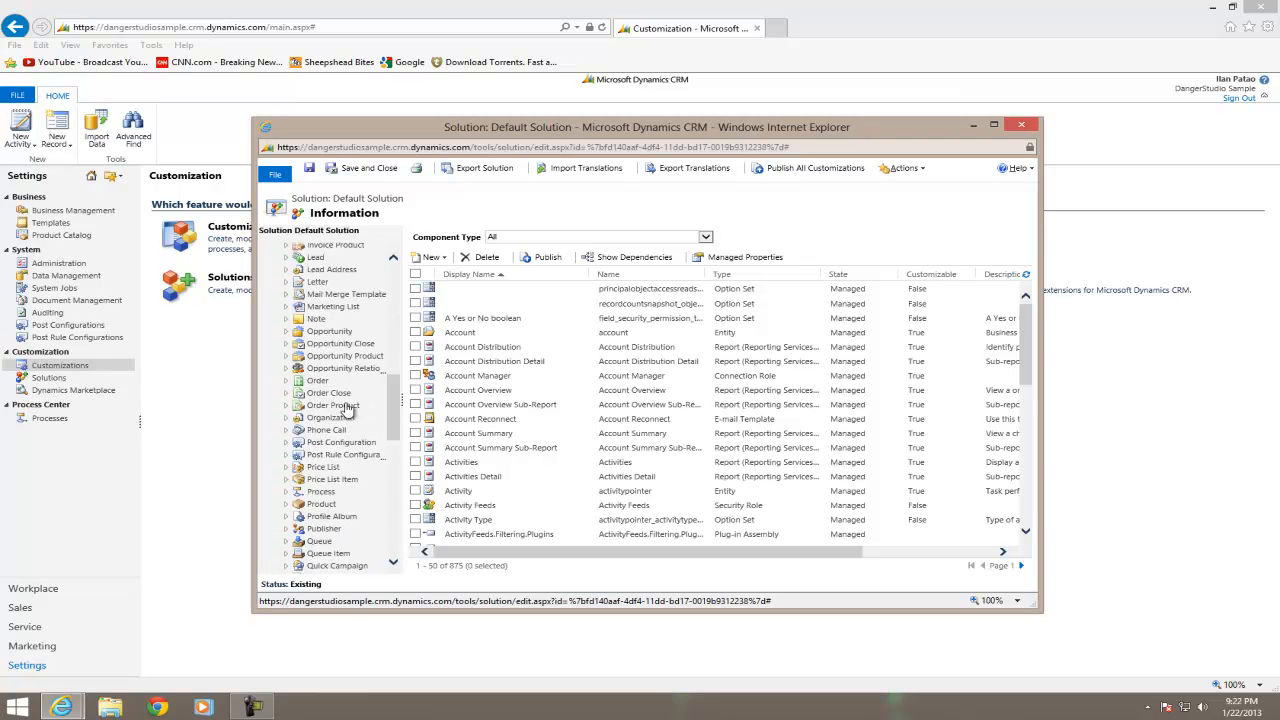
{"action": "scroll", "coordinate": [350, 385], "scroll_direction": "up", "scroll_amount": 10}
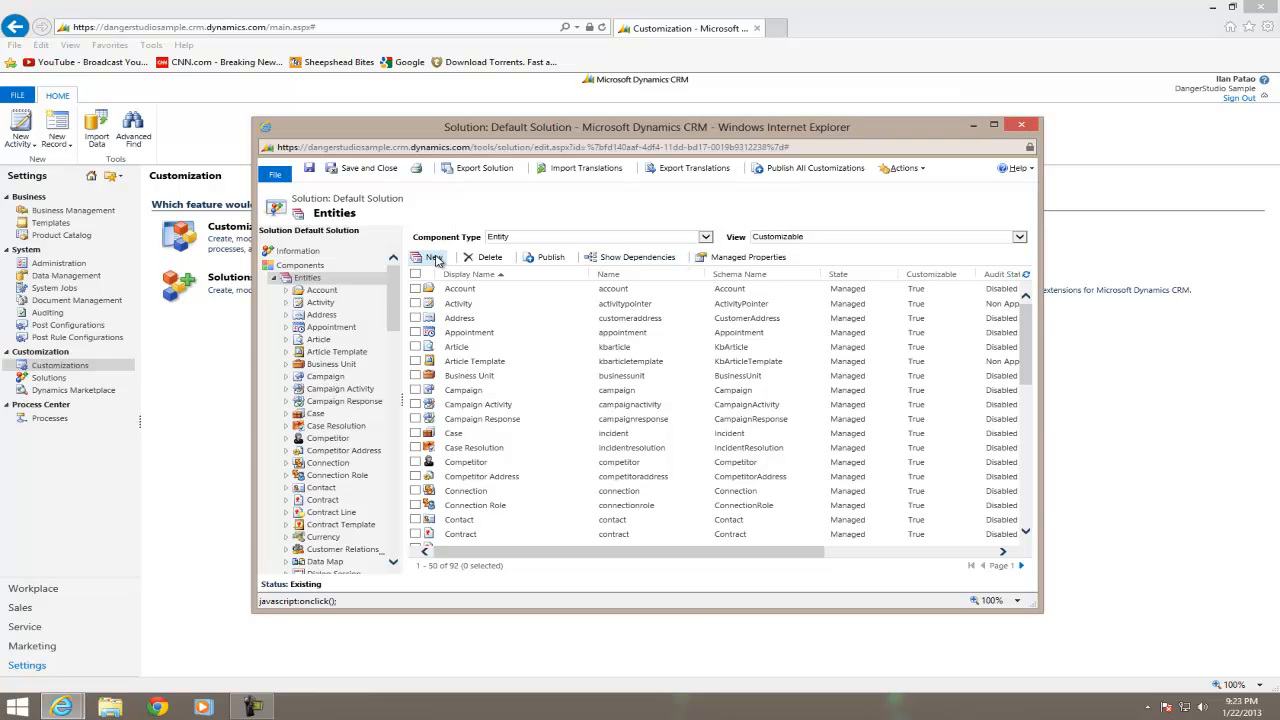
Start a new entity with display and plural name Vendors, name new_vendors and description "Vendors entity for my new CRM build.".
{"action": "left_click", "coordinate": [433, 258]}
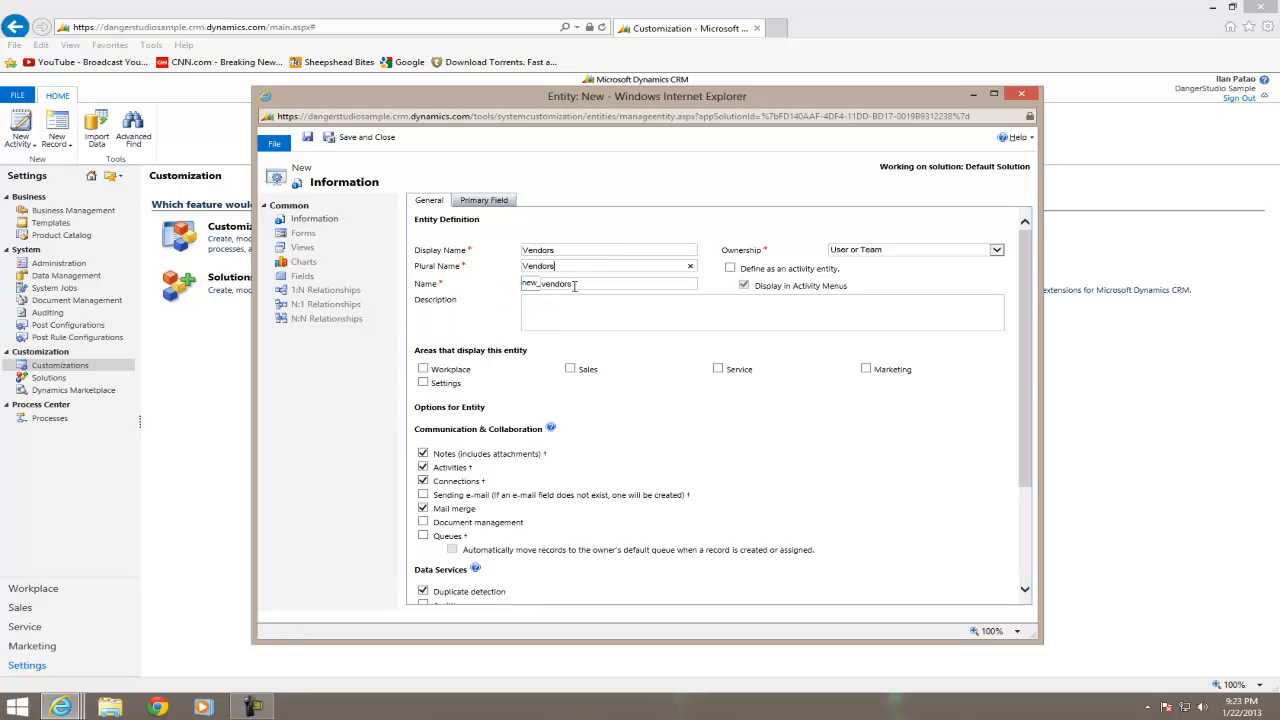
{"action": "left_click_drag", "start_coordinate": [571, 284], "coordinate": [408, 287]}
{"action": "type", "text": "CRM build."}
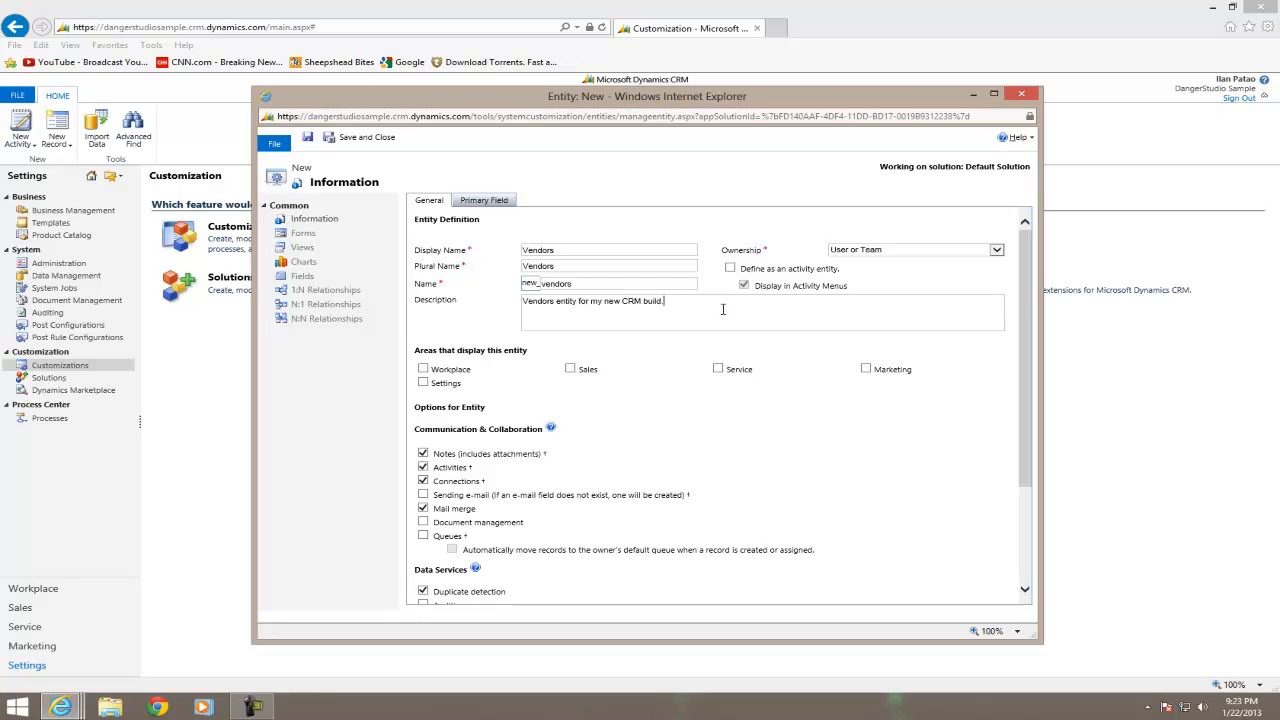
{"action": "triple_click", "coordinate": [596, 300]}
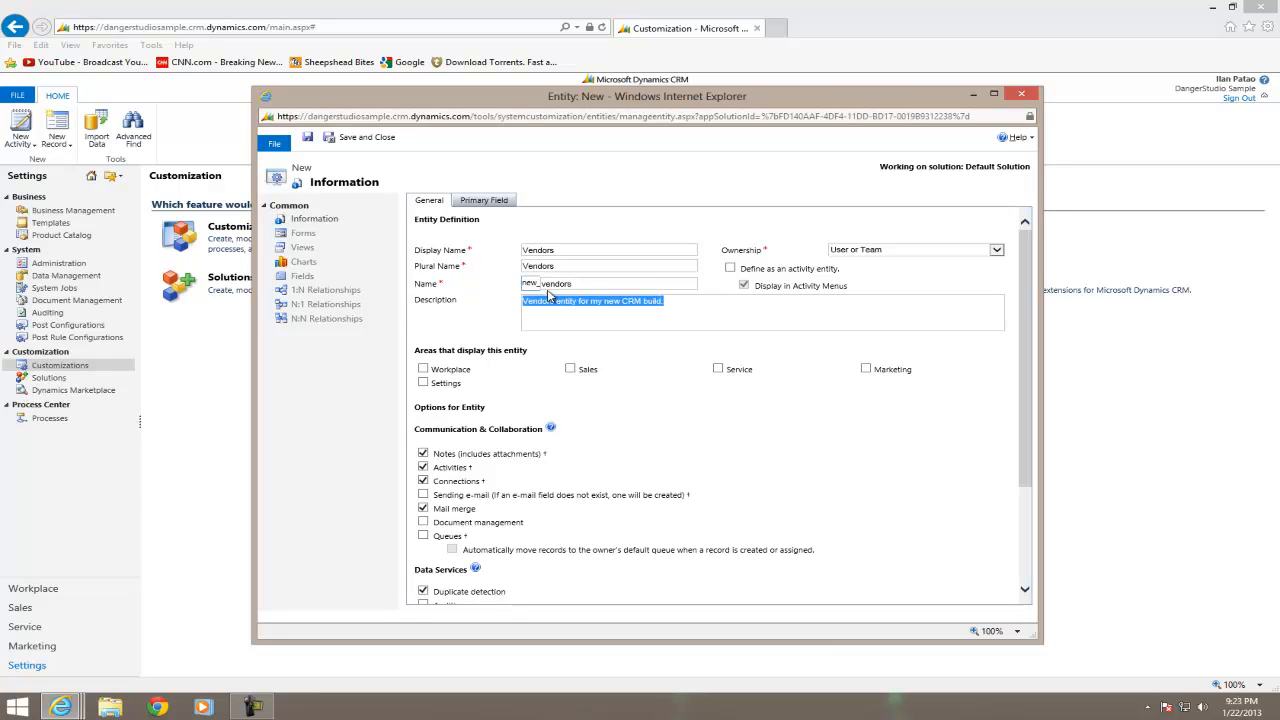
{"action": "left_click", "coordinate": [594, 315]}
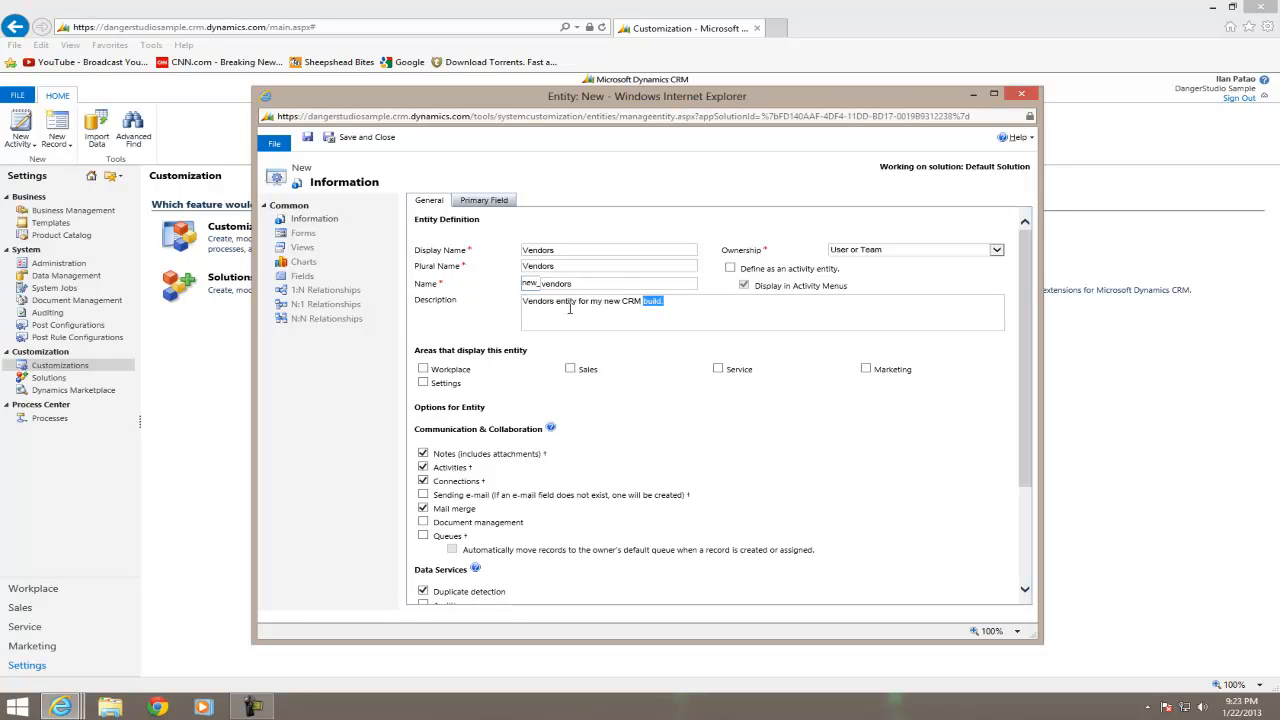
{"action": "triple_click", "coordinate": [652, 300]}
{"action": "left_click", "coordinate": [680, 300]}
Set the new entity's ownership to User or Team.
{"action": "left_click", "coordinate": [848, 252]}
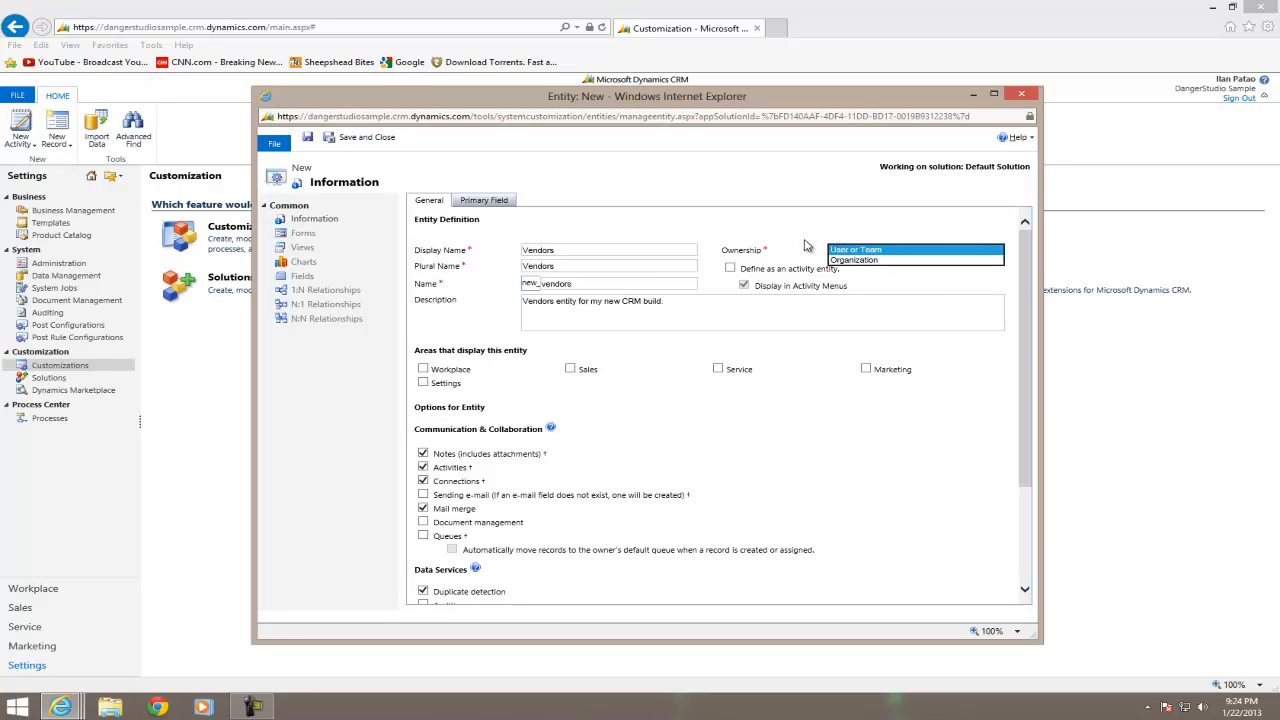
{"action": "left_click", "coordinate": [868, 250]}
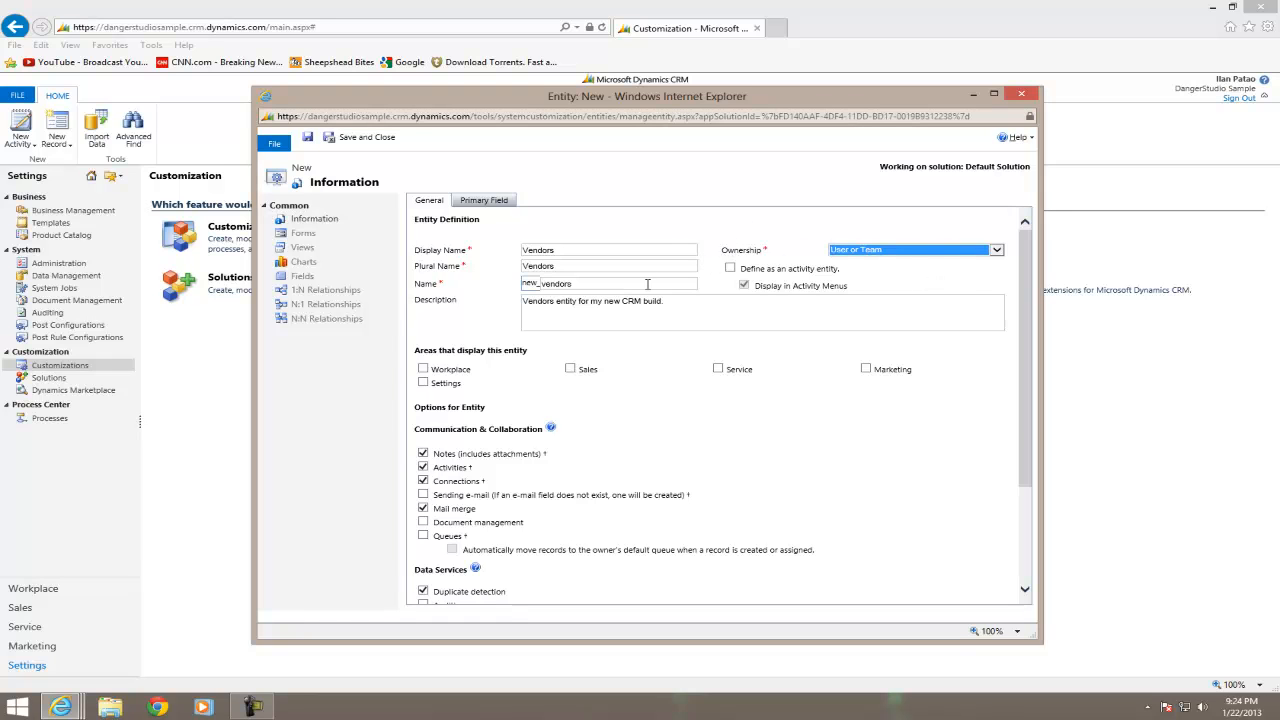
{"action": "left_click", "coordinate": [709, 311]}
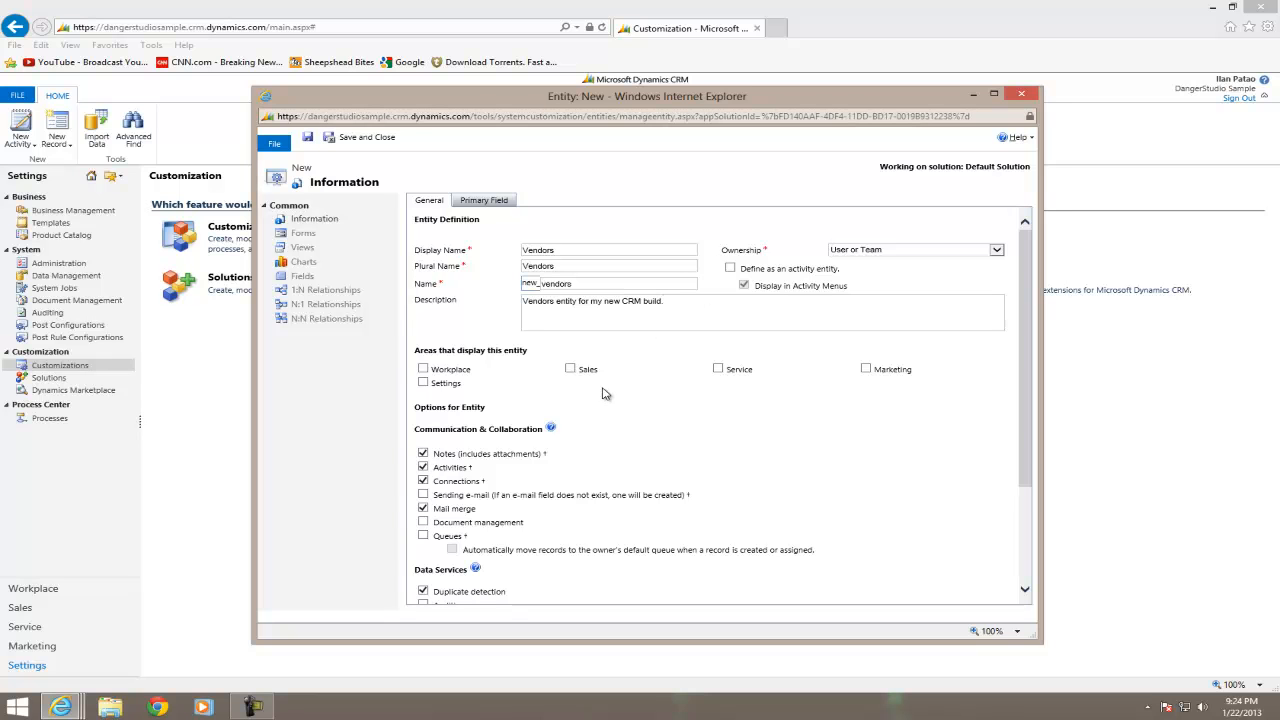
Make the Vendors entity display in the Workplace area.
{"action": "scroll", "coordinate": [430, 357], "scroll_direction": "down", "scroll_amount": 1}
{"action": "scroll", "coordinate": [430, 357], "scroll_direction": "down", "scroll_amount": 1}
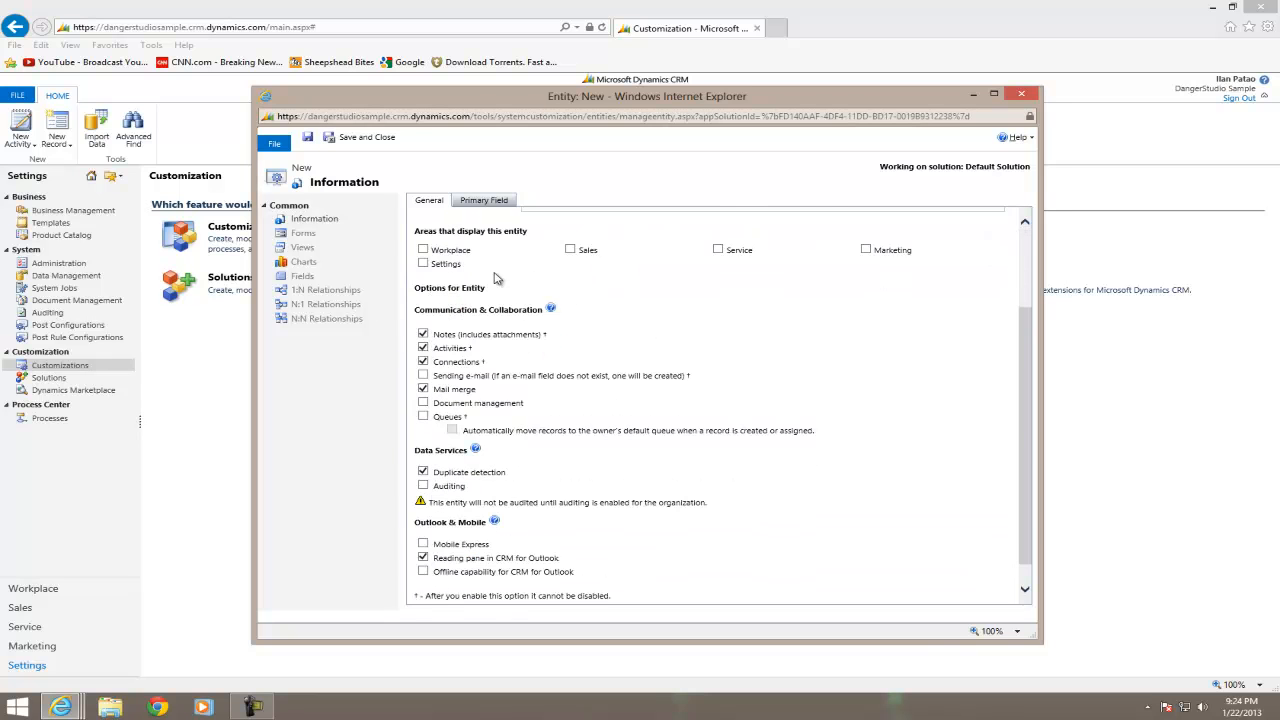
{"action": "scroll", "coordinate": [482, 300], "scroll_direction": "up", "scroll_amount": 1}
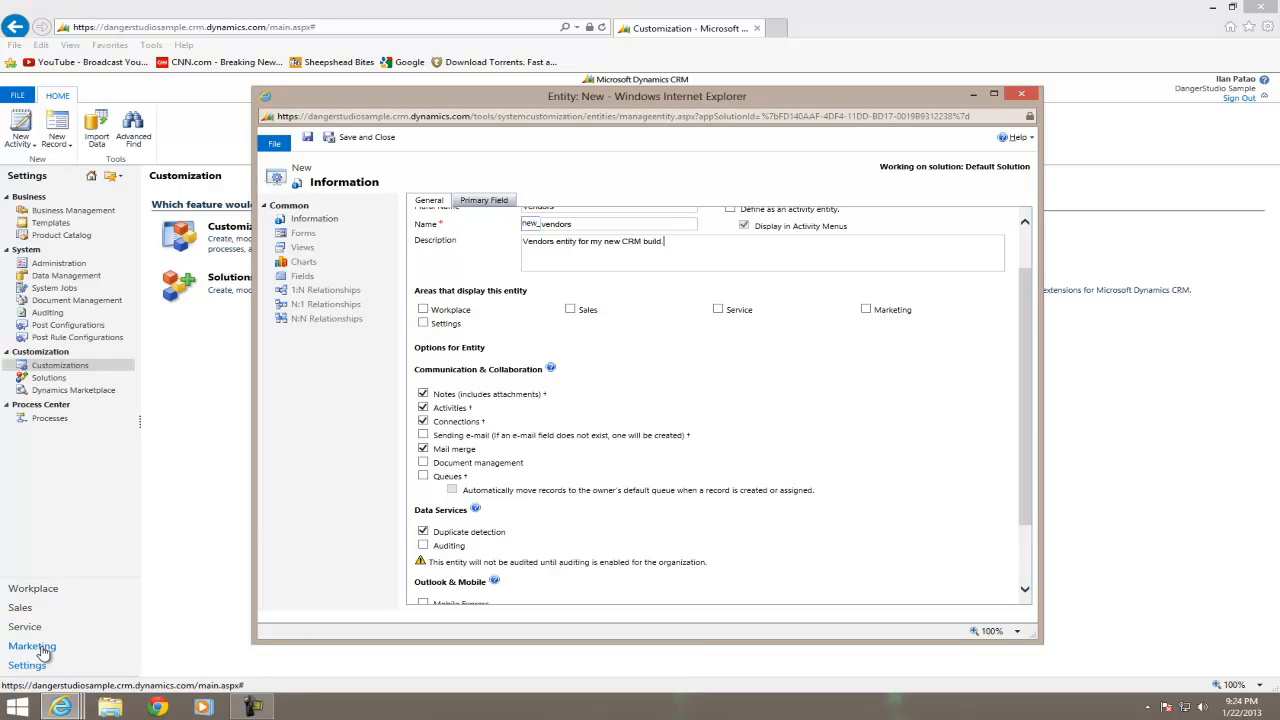
{"action": "left_click", "coordinate": [423, 310]}
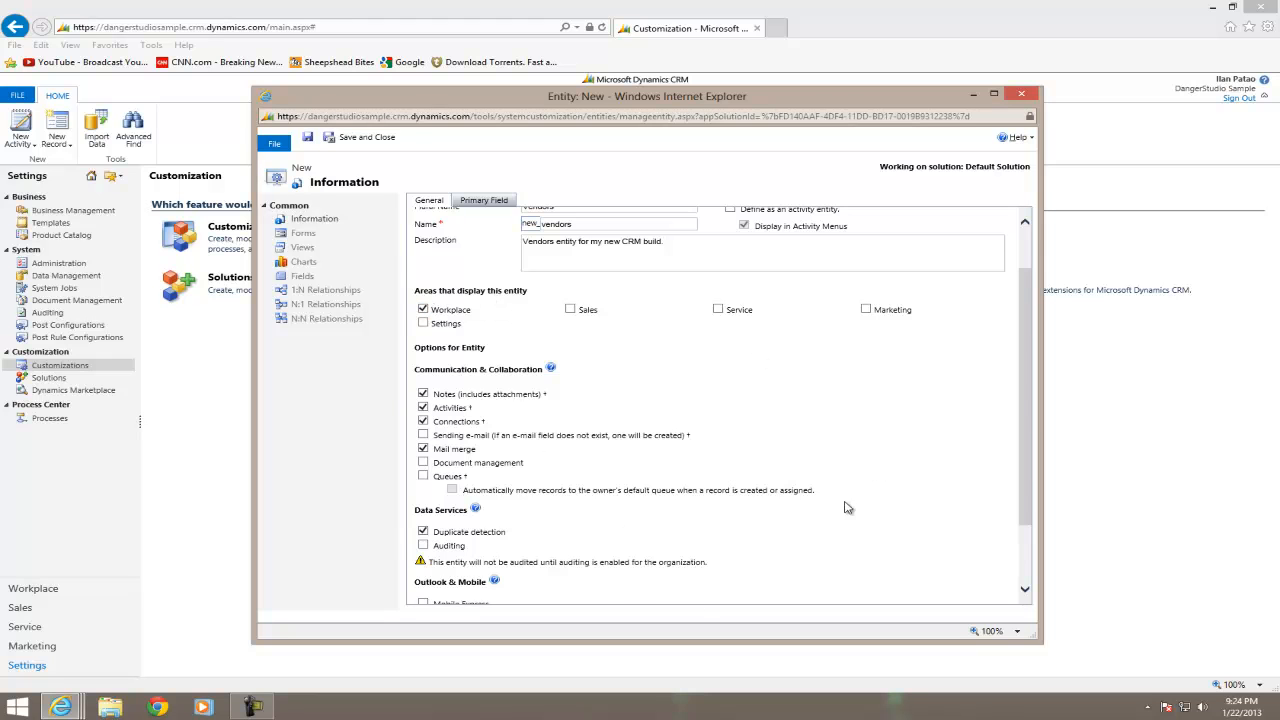
Enable sending e-mail and auditing for the Vendors entity, and toggle its reading pane in CRM for Outlook option.
{"action": "scroll", "coordinate": [641, 412], "scroll_direction": "down", "scroll_amount": 2}
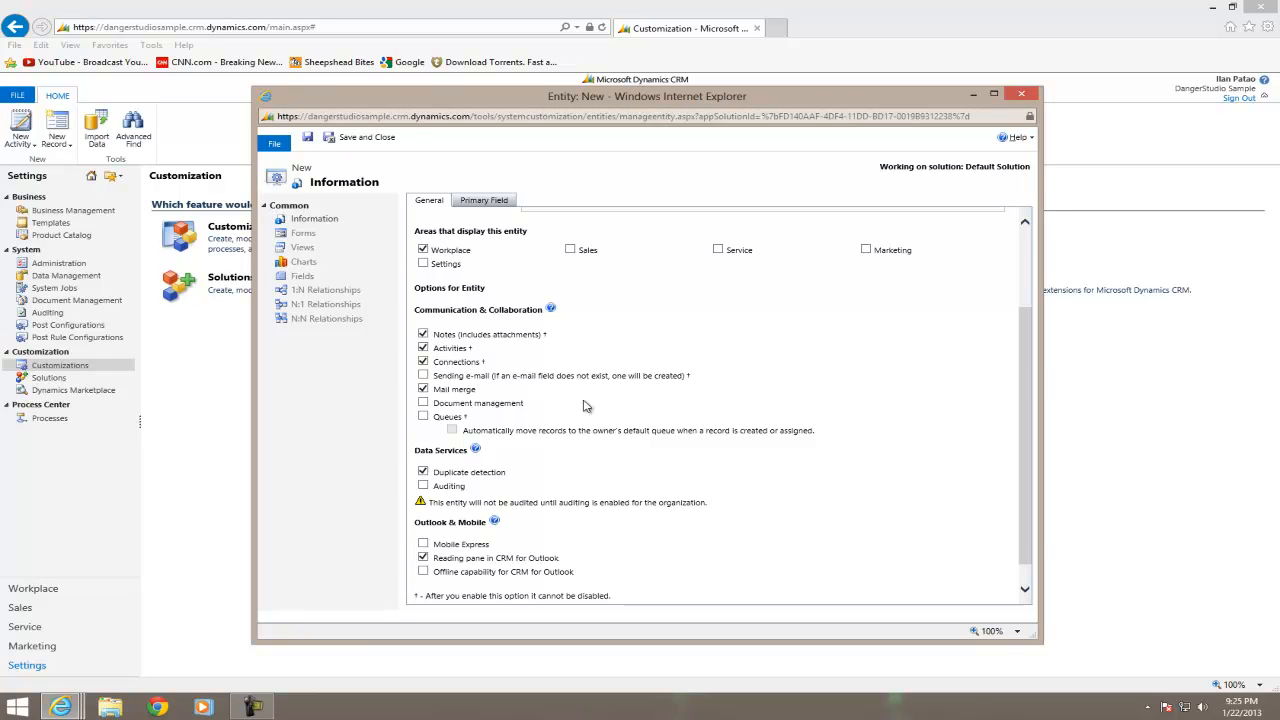
{"action": "left_click", "coordinate": [424, 376]}
{"action": "scroll", "coordinate": [679, 467], "scroll_direction": "down", "scroll_amount": 1}
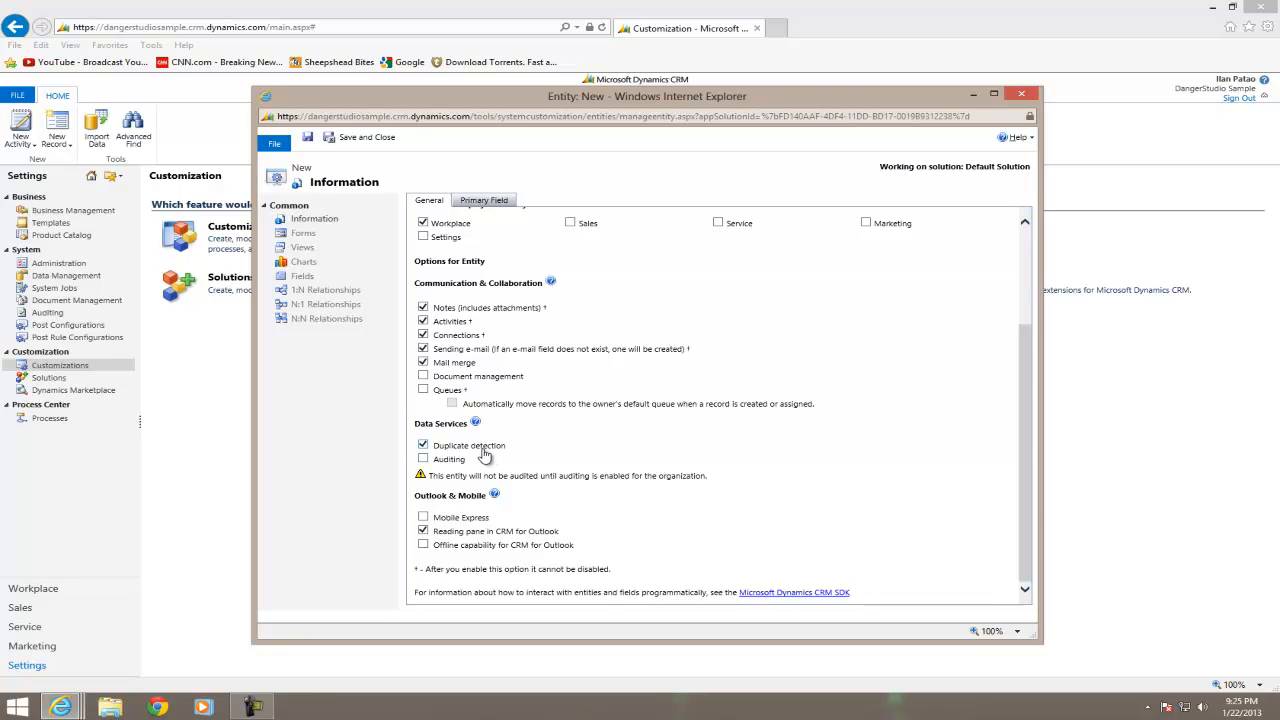
{"action": "left_click", "coordinate": [449, 461]}
{"action": "left_click", "coordinate": [424, 533]}
Review the Vendors entity's settings and save the new entity.
{"action": "scroll", "coordinate": [610, 340], "scroll_direction": "up", "scroll_amount": 3}
{"action": "scroll", "coordinate": [594, 350], "scroll_direction": "down", "scroll_amount": 3}
{"action": "scroll", "coordinate": [594, 355], "scroll_direction": "up", "scroll_amount": 3}
{"action": "scroll", "coordinate": [595, 360], "scroll_direction": "down", "scroll_amount": 3}
{"action": "scroll", "coordinate": [728, 393], "scroll_direction": "up", "scroll_amount": 3}
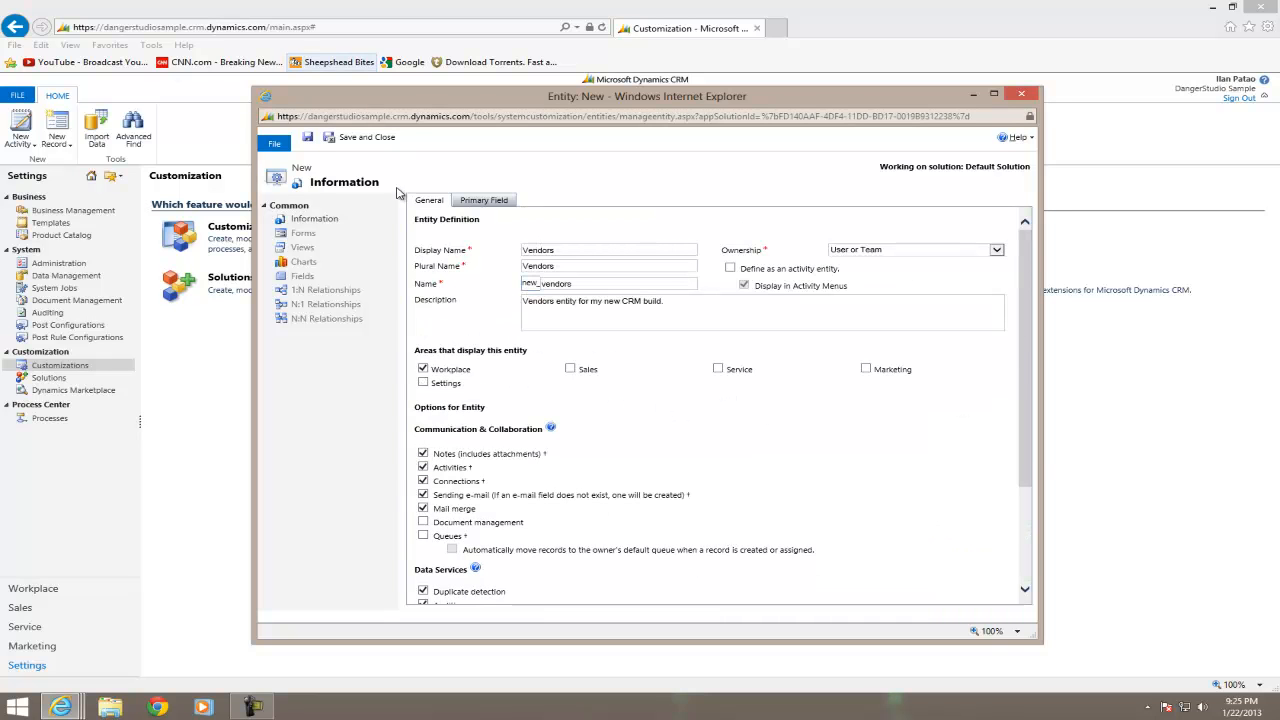
{"action": "left_click", "coordinate": [308, 137]}
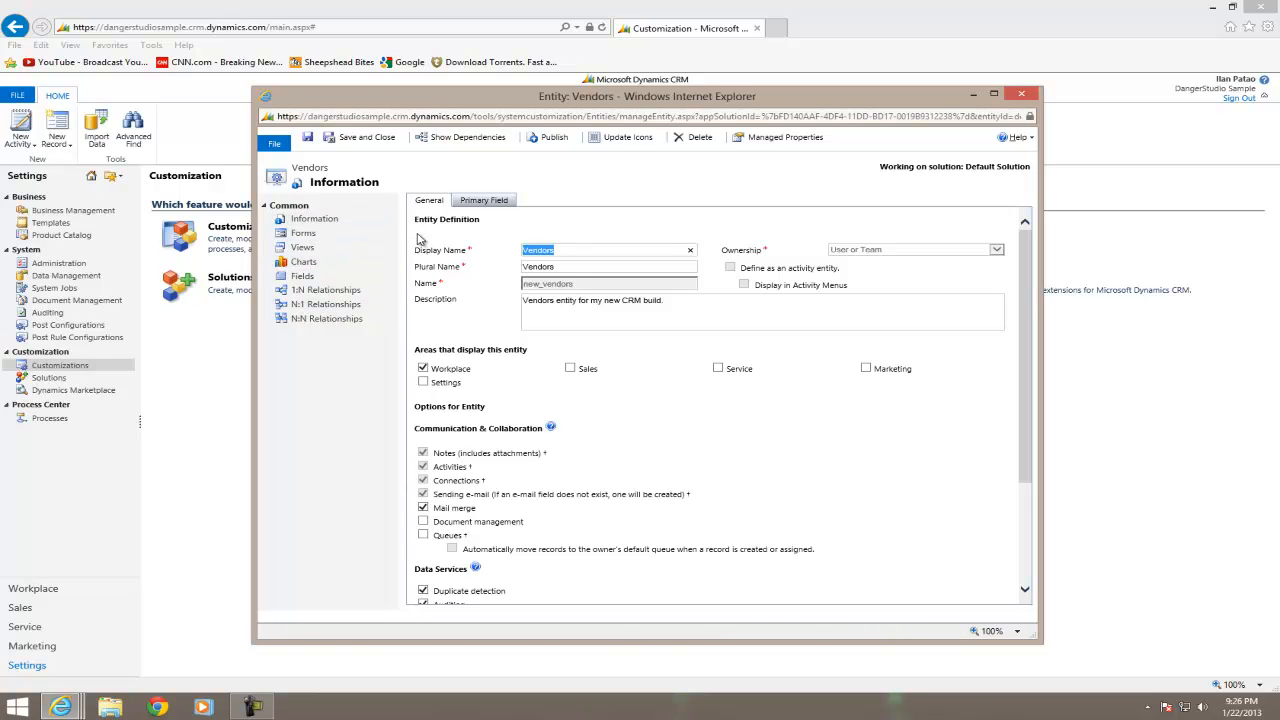
Open the Vendors entity's main Information form for editing and inspect its Name and Owner fields.
{"action": "left_click", "coordinate": [308, 234]}
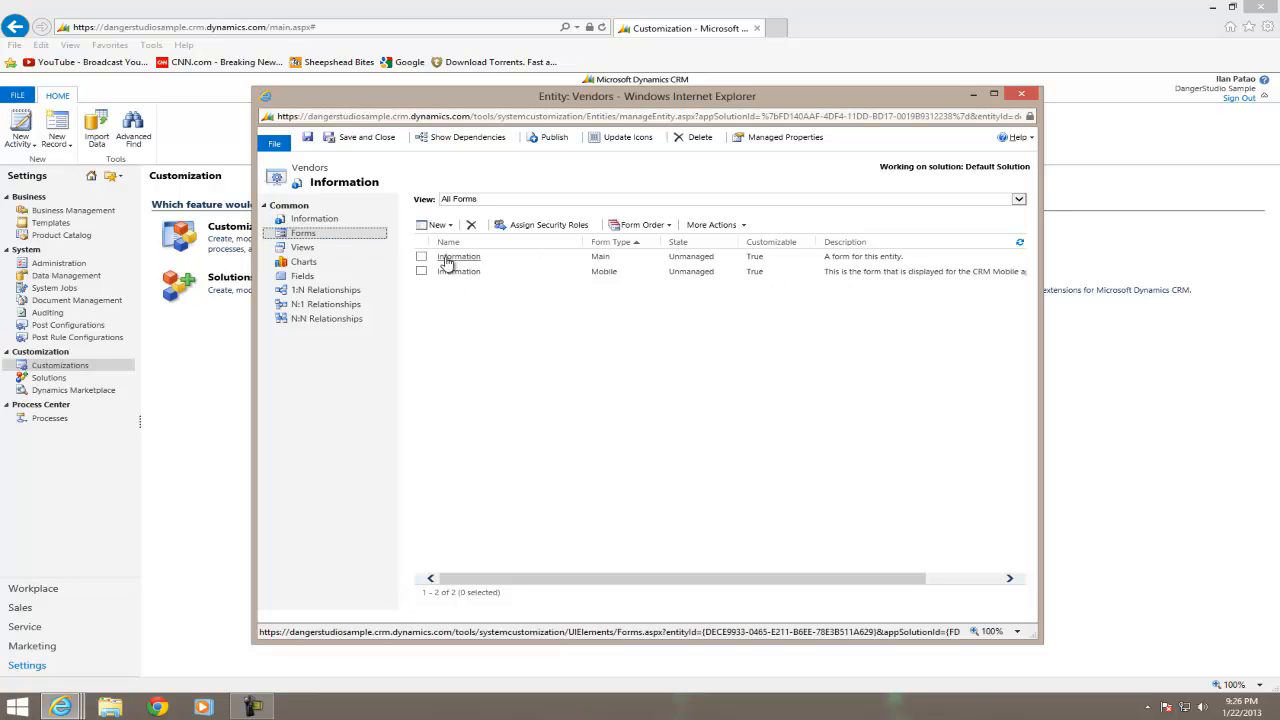
{"action": "left_click", "coordinate": [550, 262]}
{"action": "double_click", "coordinate": [550, 262]}
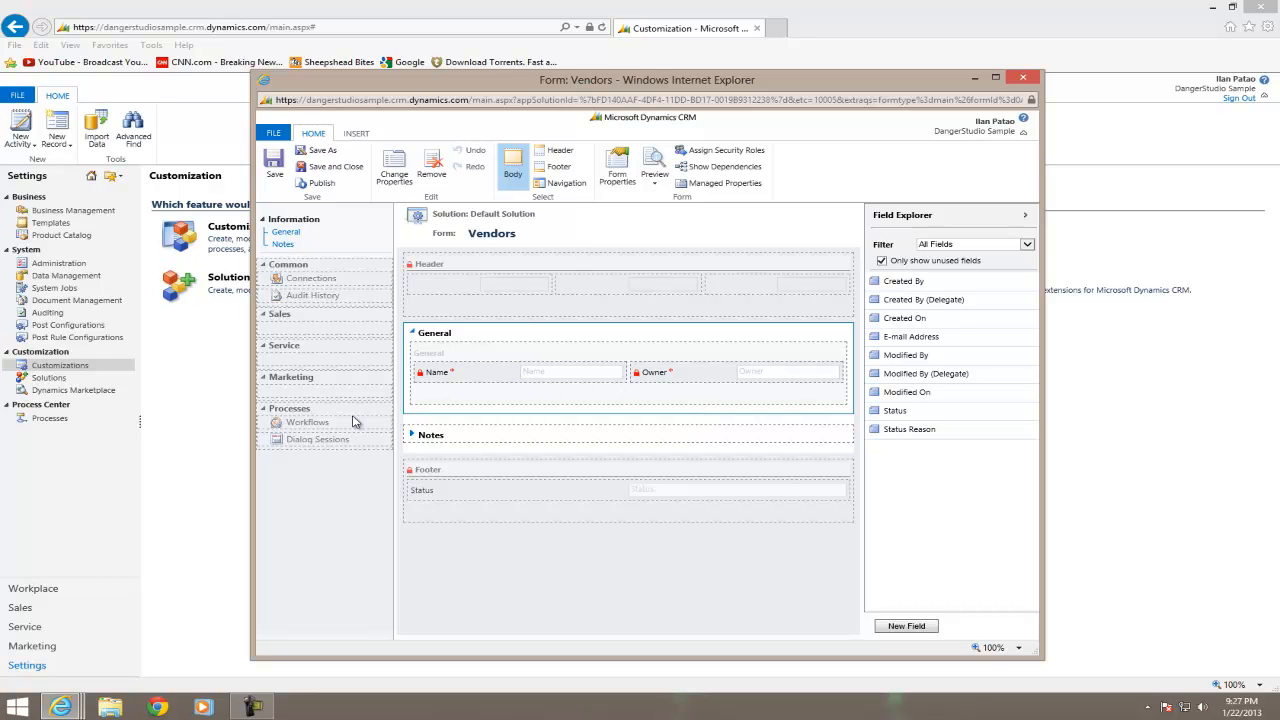
{"action": "left_click", "coordinate": [512, 372]}
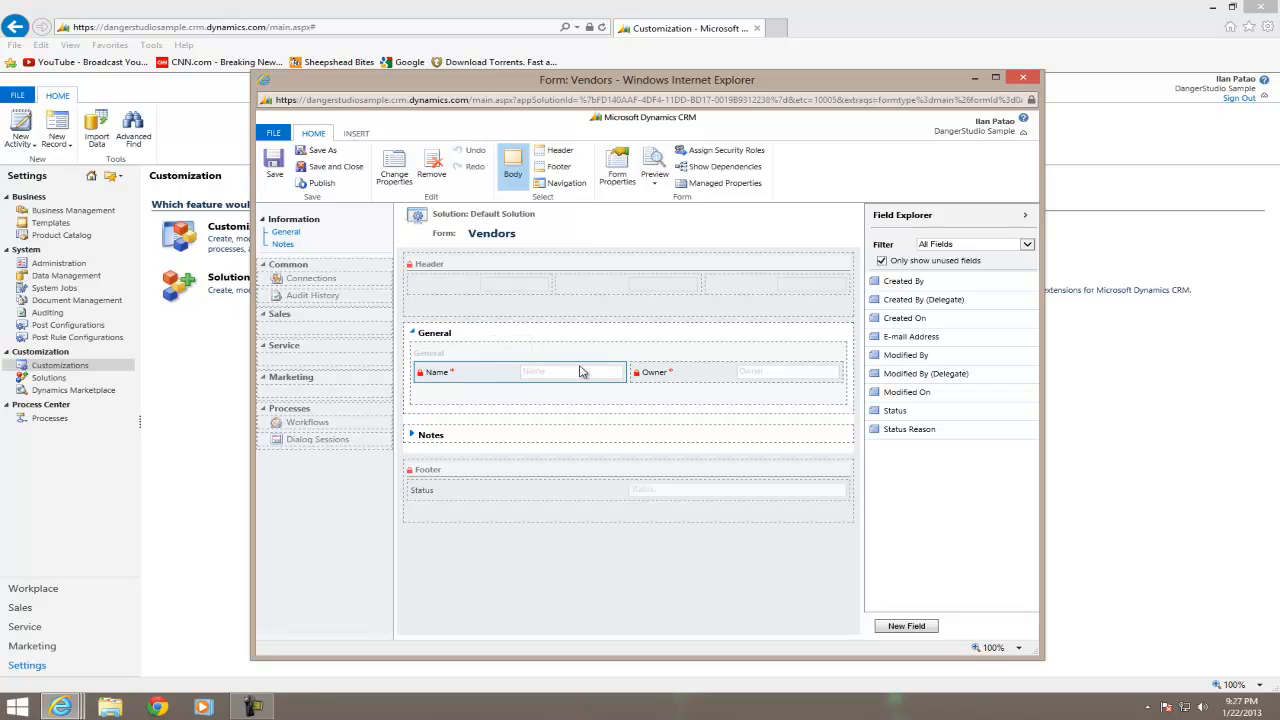
{"action": "left_click", "coordinate": [688, 375]}
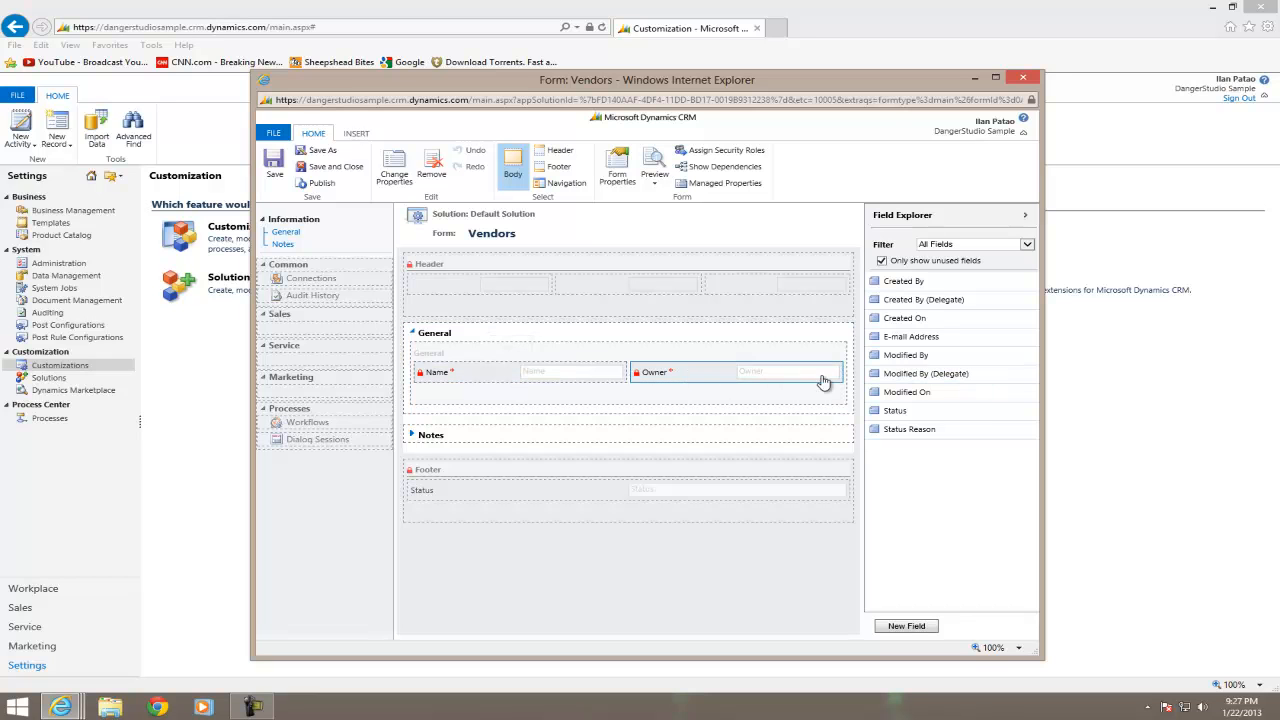
Start a new Vendors field with display name Vendor Type, requirement level Business Recommended and description "Type of vendor.".
{"action": "left_click", "coordinate": [476, 374]}
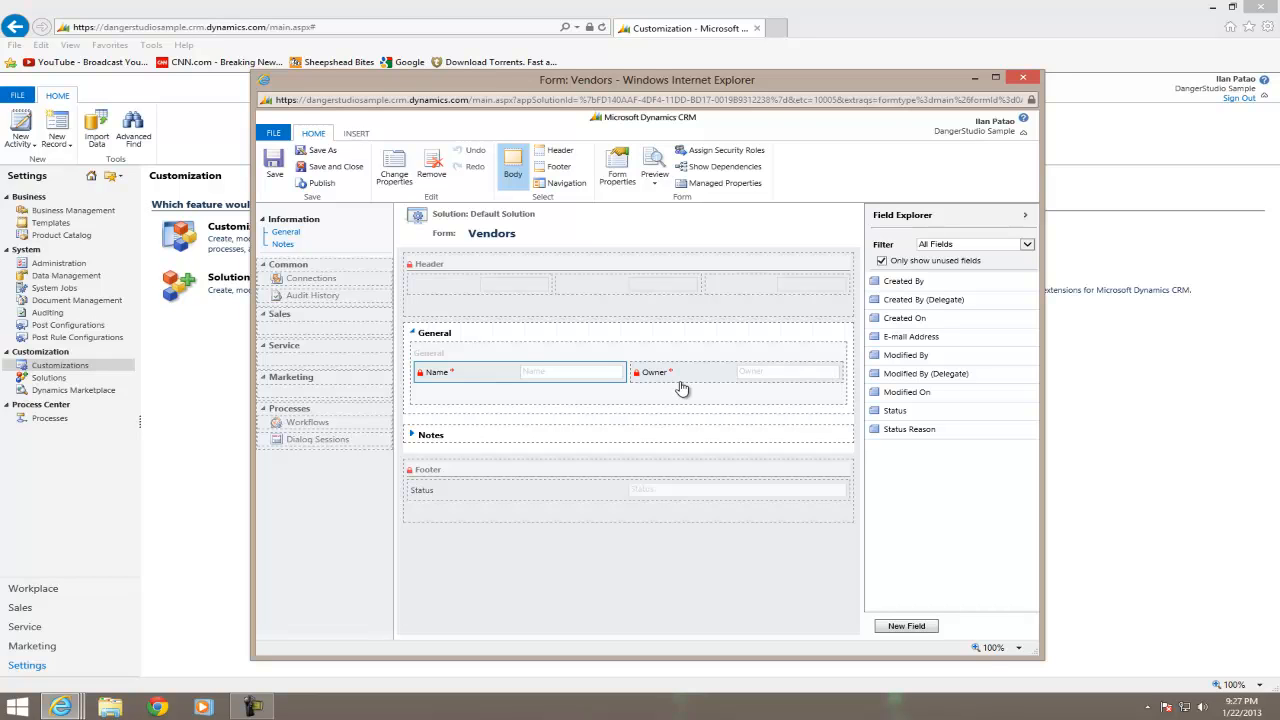
{"action": "left_click", "coordinate": [903, 630]}
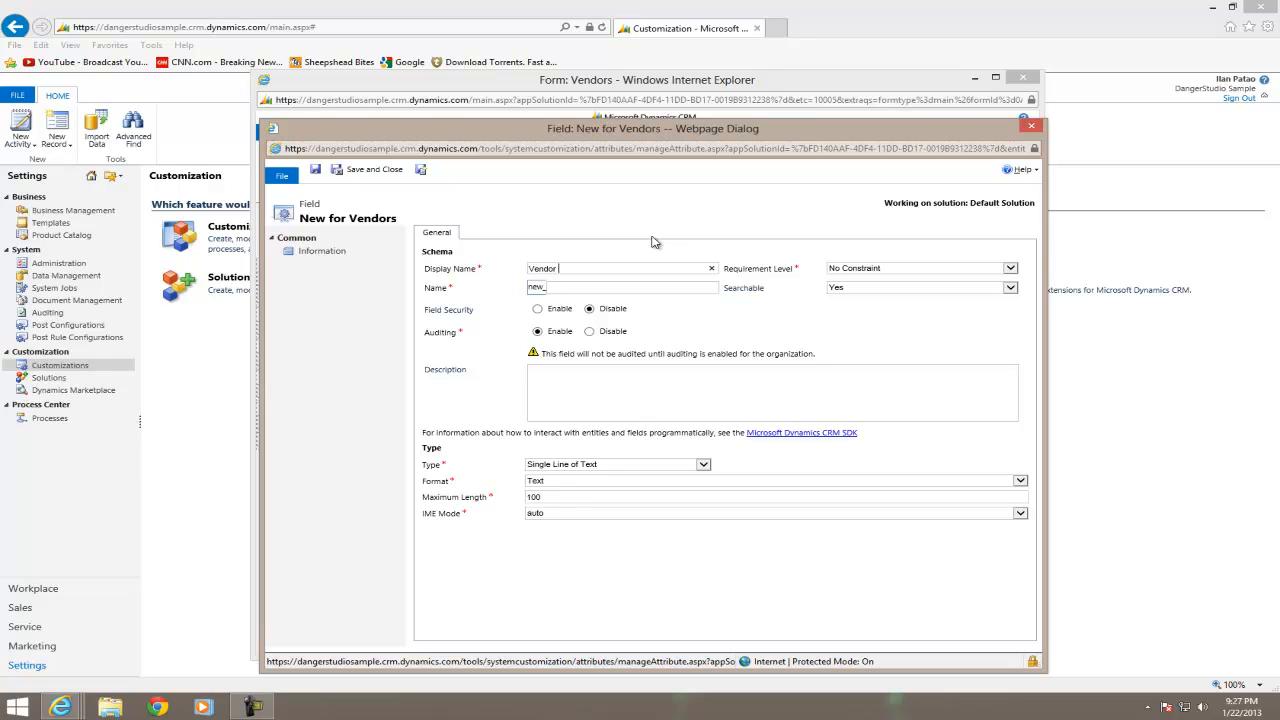
{"action": "key", "text": "Tab"}
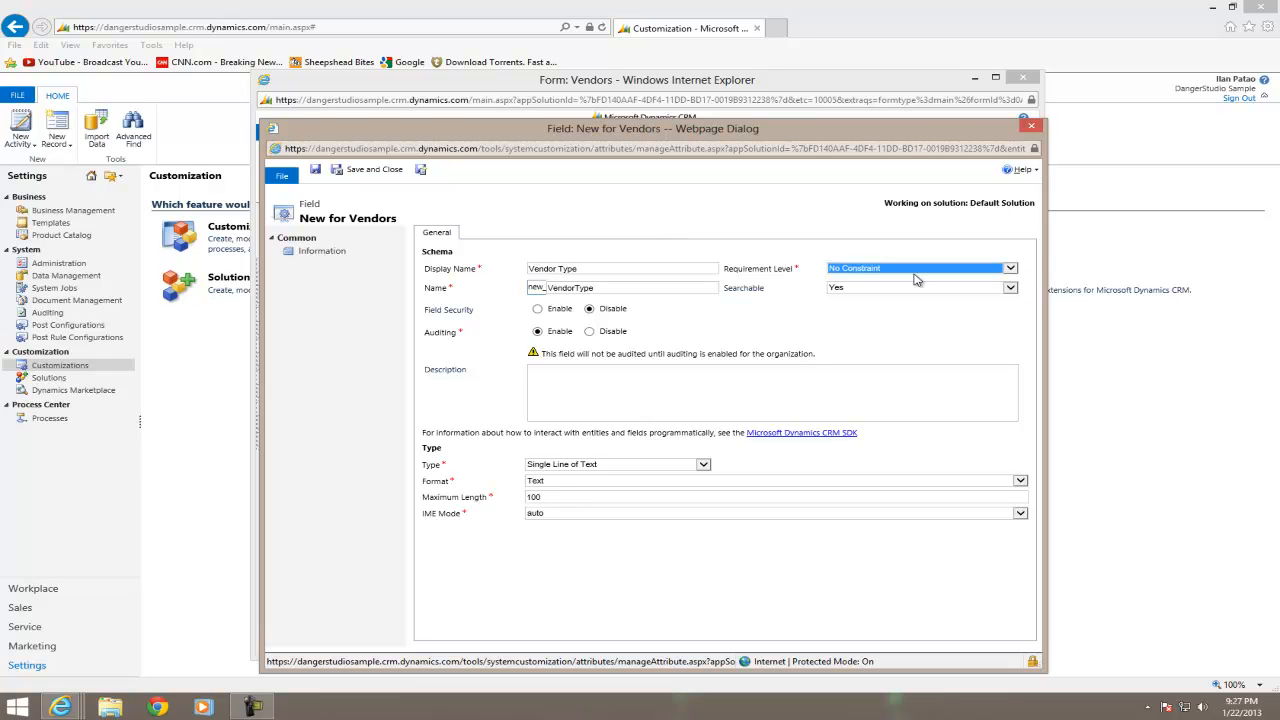
{"action": "left_click", "coordinate": [862, 270]}
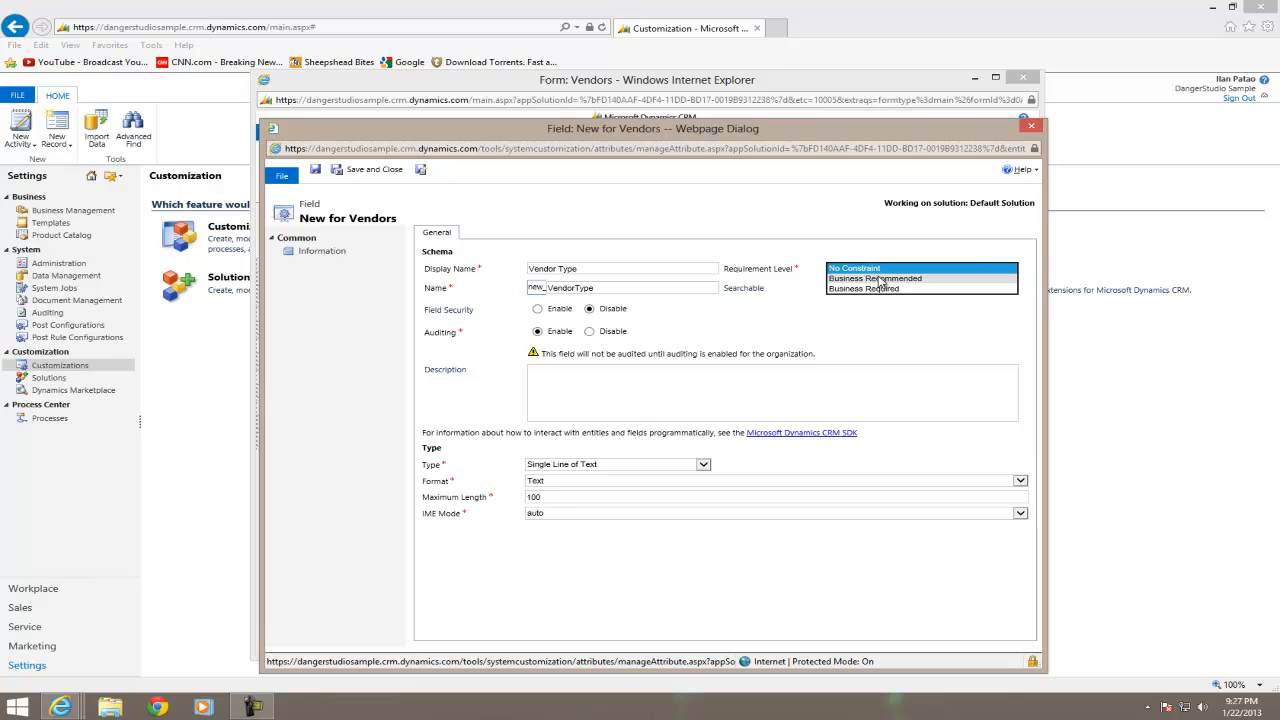
{"action": "left_click", "coordinate": [880, 277]}
{"action": "left_click", "coordinate": [563, 381]}
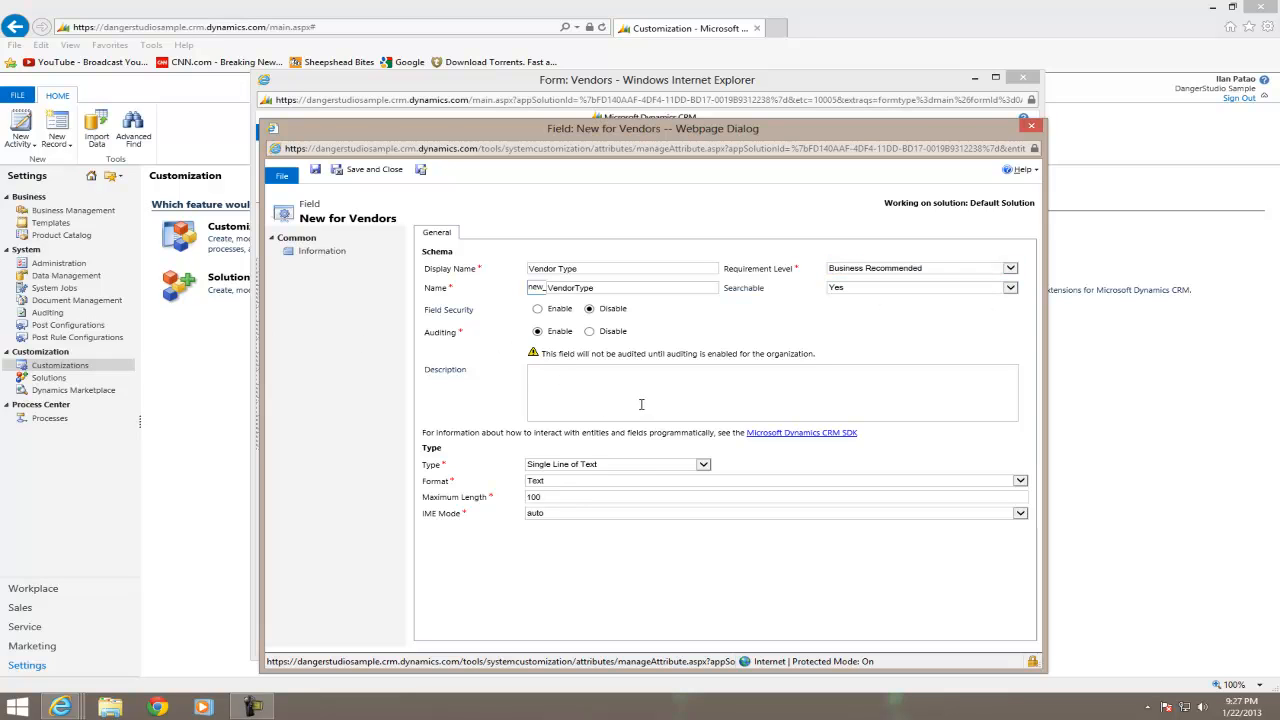
{"action": "type", "text": "Type of vendor."}
Make the Vendor Type field an Option Set with the options New Vendor, Existing Vendor and Expired Vendor.
{"action": "left_click", "coordinate": [597, 465]}
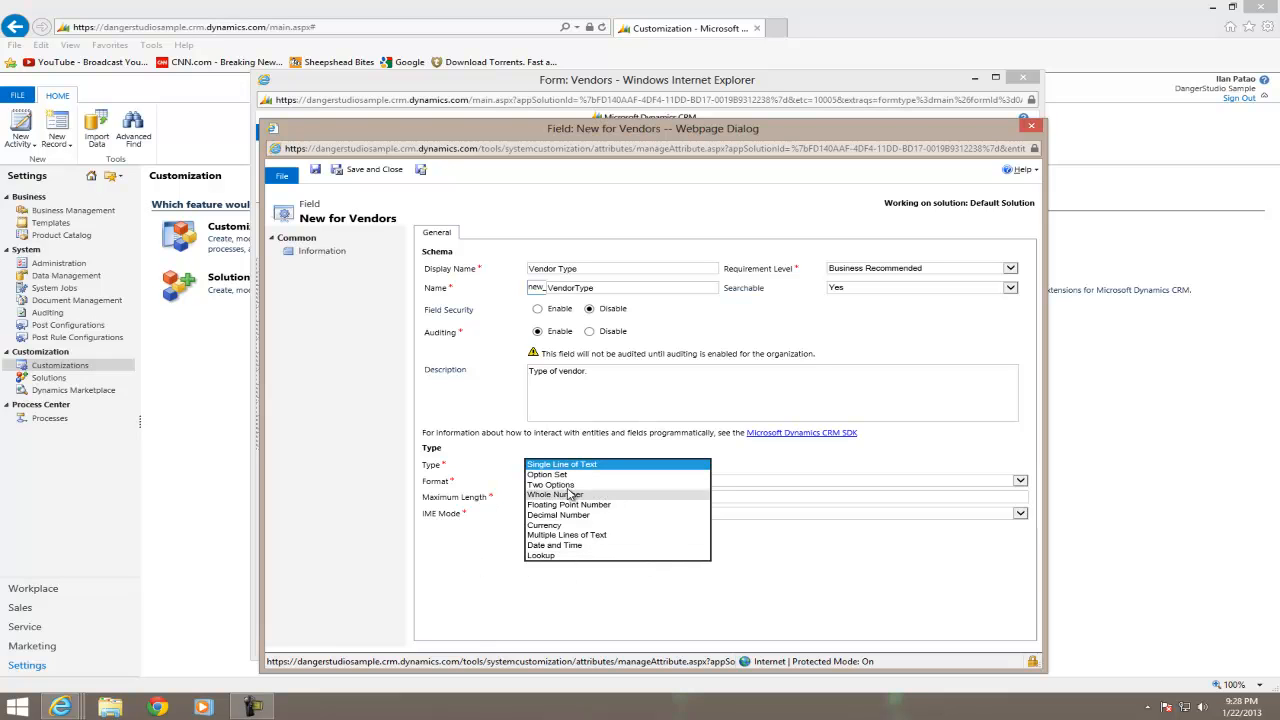
{"action": "left_click", "coordinate": [598, 474]}
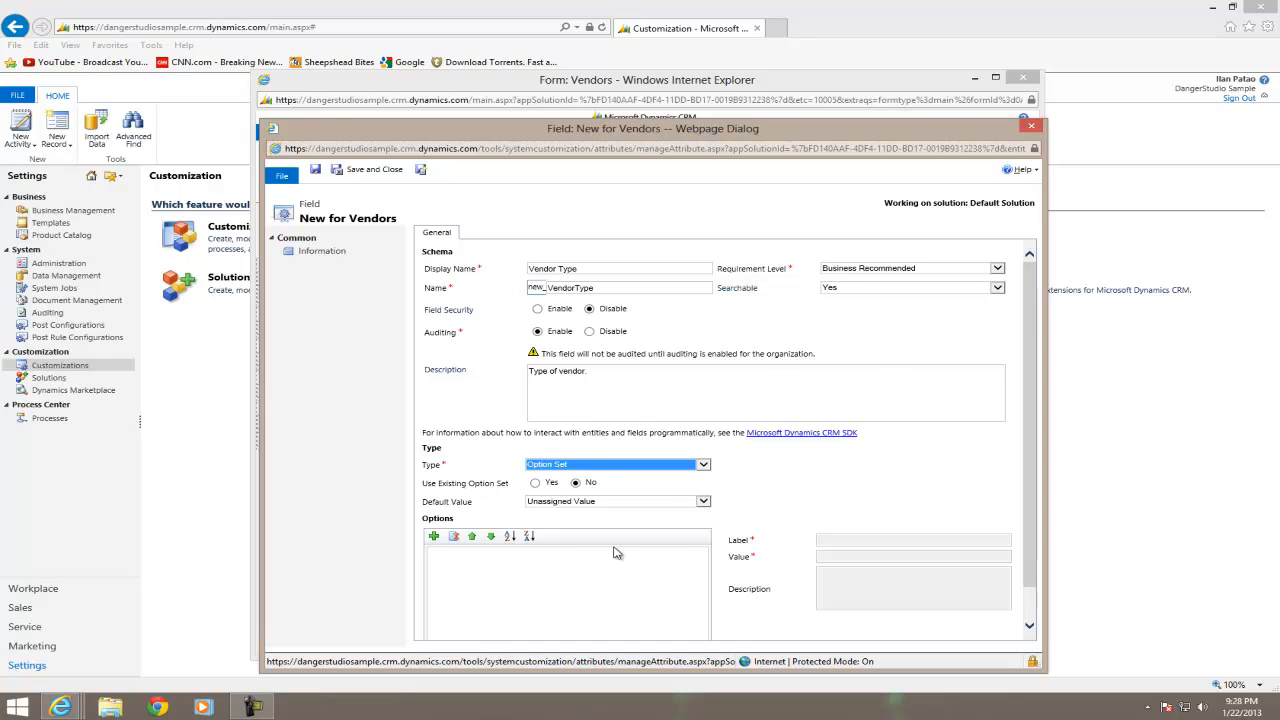
{"action": "left_click", "coordinate": [573, 505]}
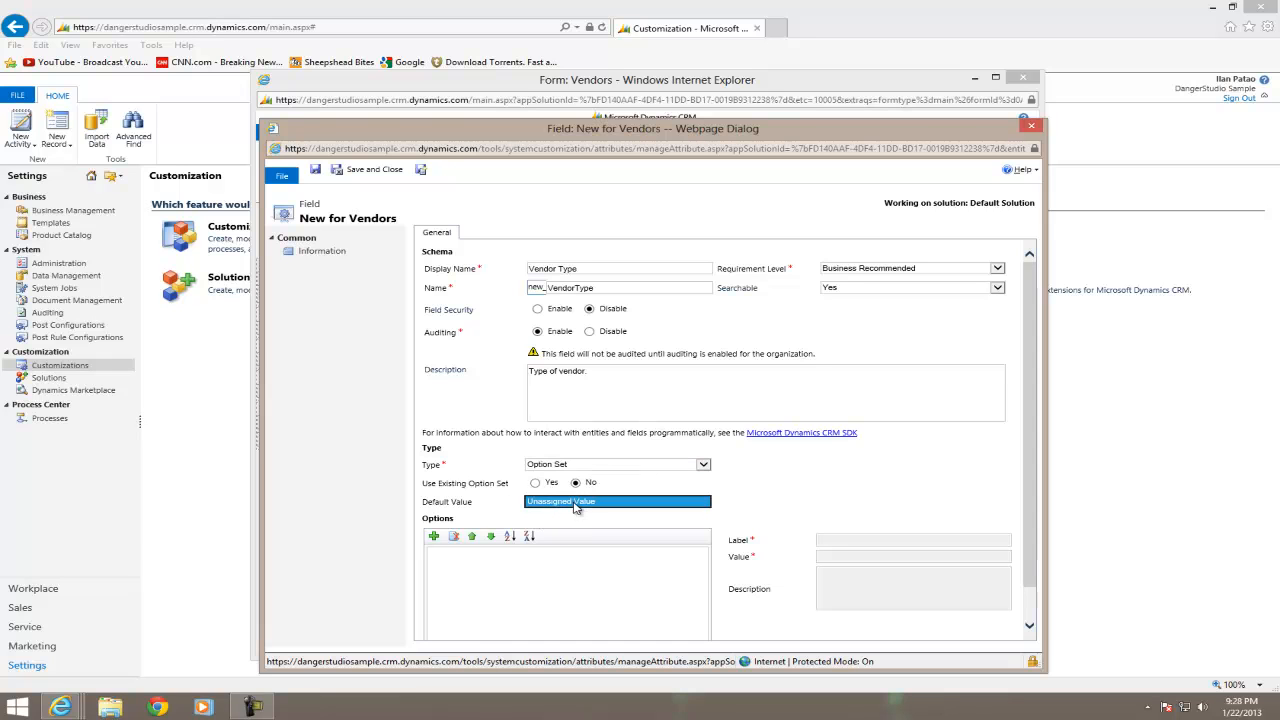
{"action": "left_click", "coordinate": [434, 537]}
{"action": "left_click", "coordinate": [894, 540]}
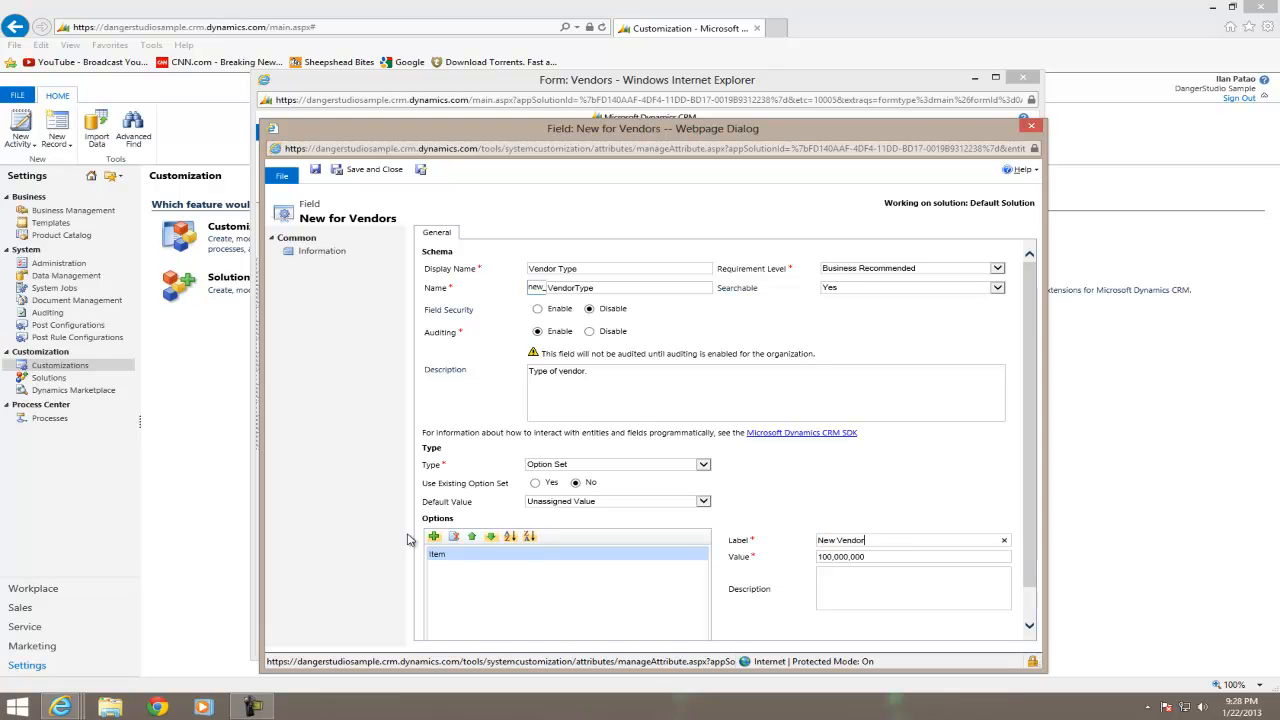
{"action": "left_click", "coordinate": [434, 537]}
{"action": "left_click", "coordinate": [893, 541]}
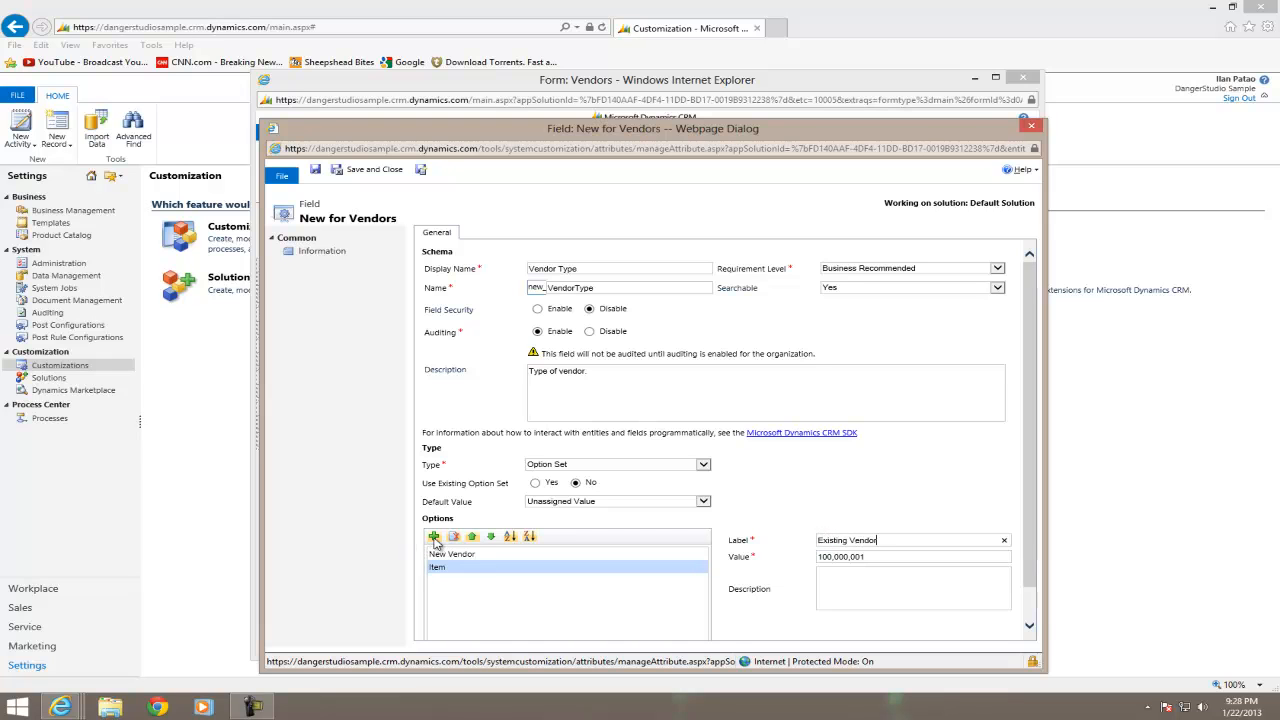
{"action": "left_click", "coordinate": [434, 539]}
{"action": "left_click", "coordinate": [865, 540]}
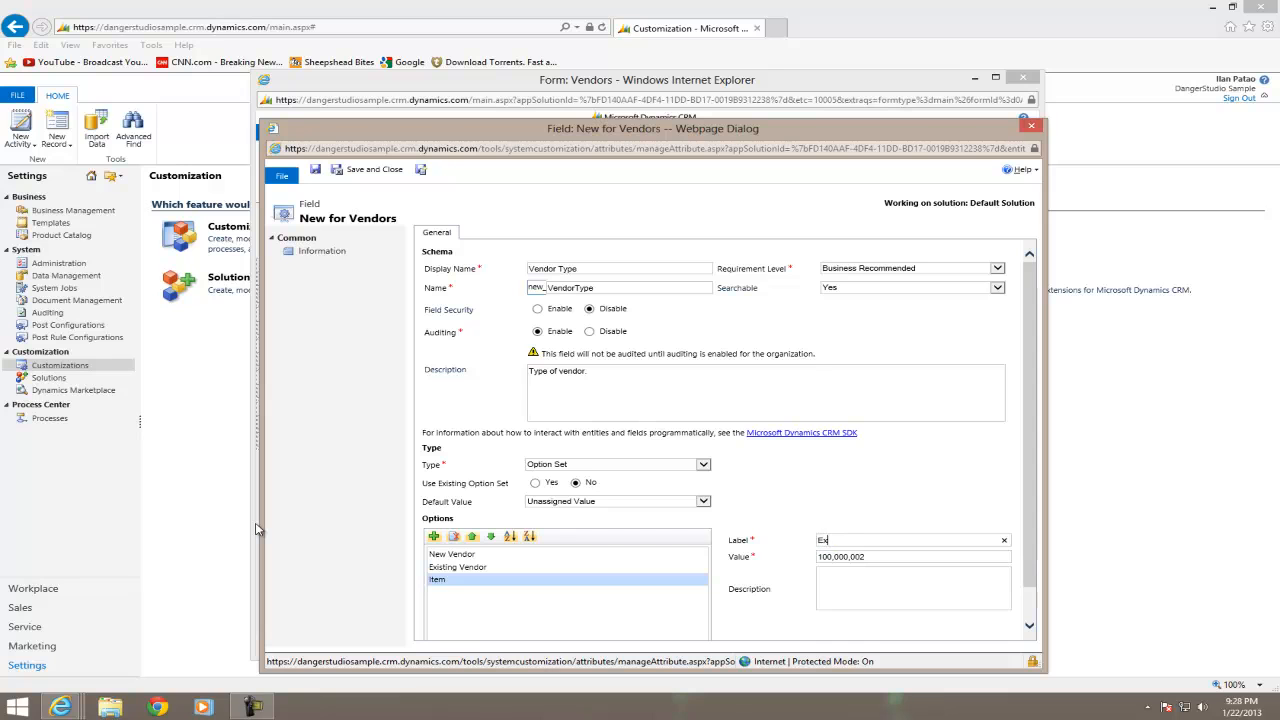
{"action": "type", "text": "Expired Vendor"}
{"action": "left_click", "coordinate": [465, 567]}
{"action": "left_click", "coordinate": [463, 554]}
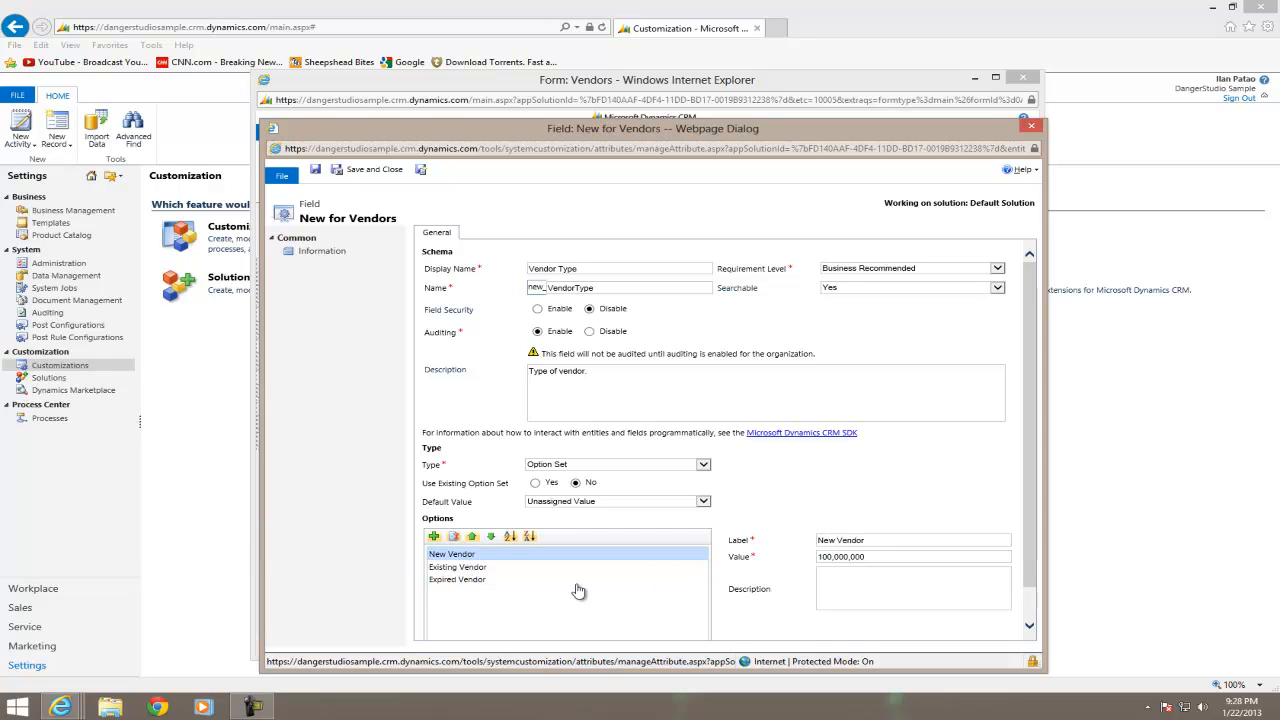
Set the Vendor Type field's default value to New Vendor, then save it and start another new field.
{"action": "scroll", "coordinate": [557, 369], "scroll_direction": "down", "scroll_amount": 1}
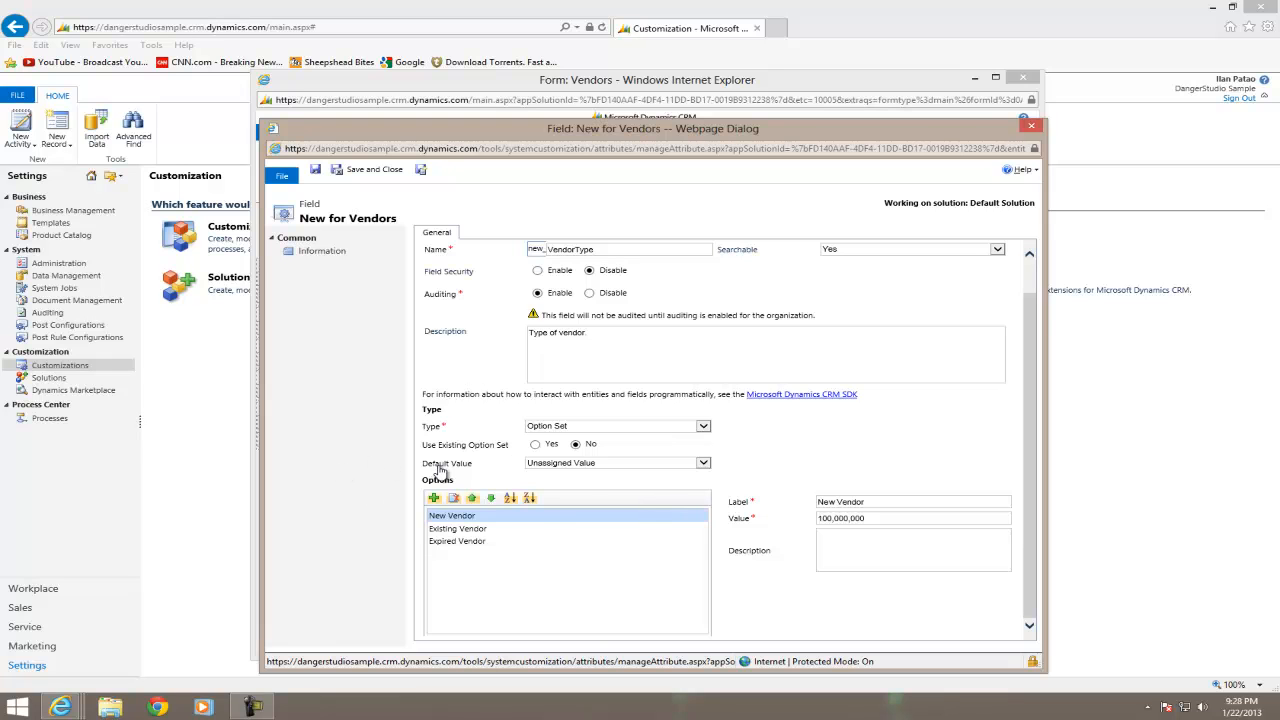
{"action": "left_click", "coordinate": [582, 466]}
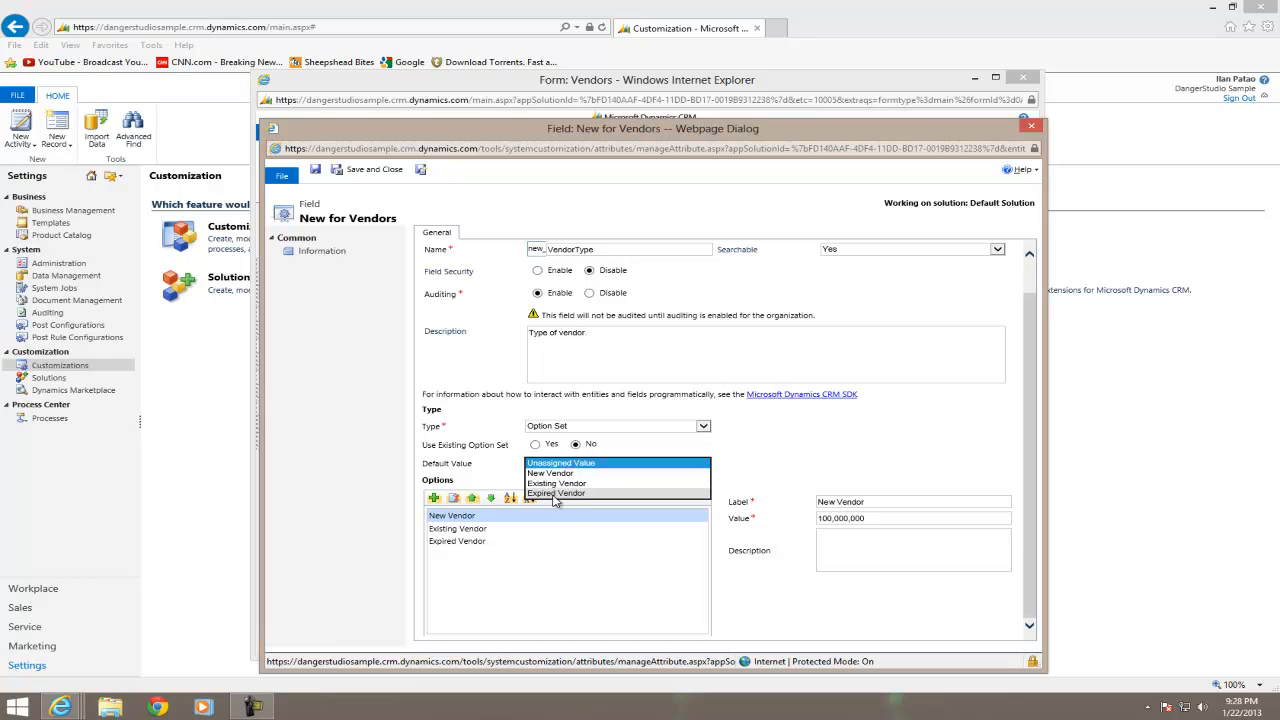
{"action": "left_click", "coordinate": [556, 473]}
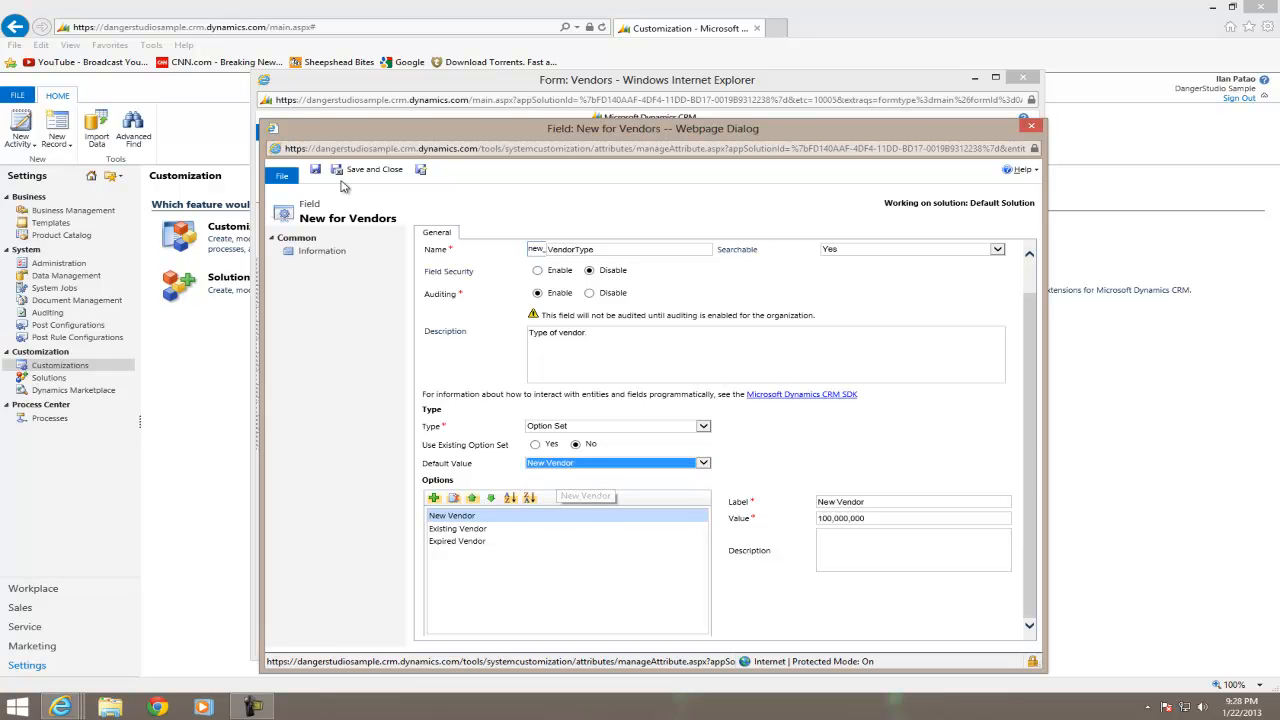
{"action": "left_click", "coordinate": [421, 170]}
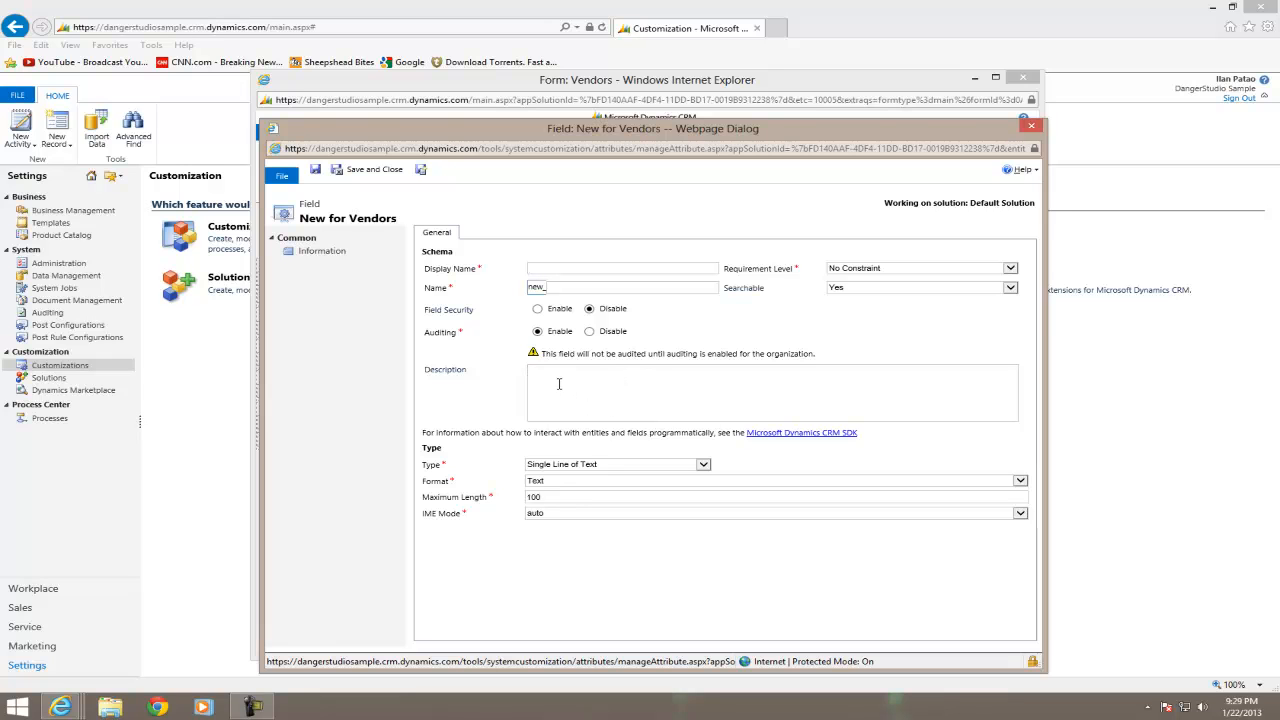
Define a Budget field of type Currency with requirement level Business Required, then save it and start another new field.
{"action": "type", "text": "Budget"}
{"action": "left_click", "coordinate": [664, 287]}
{"action": "left_click", "coordinate": [566, 468]}
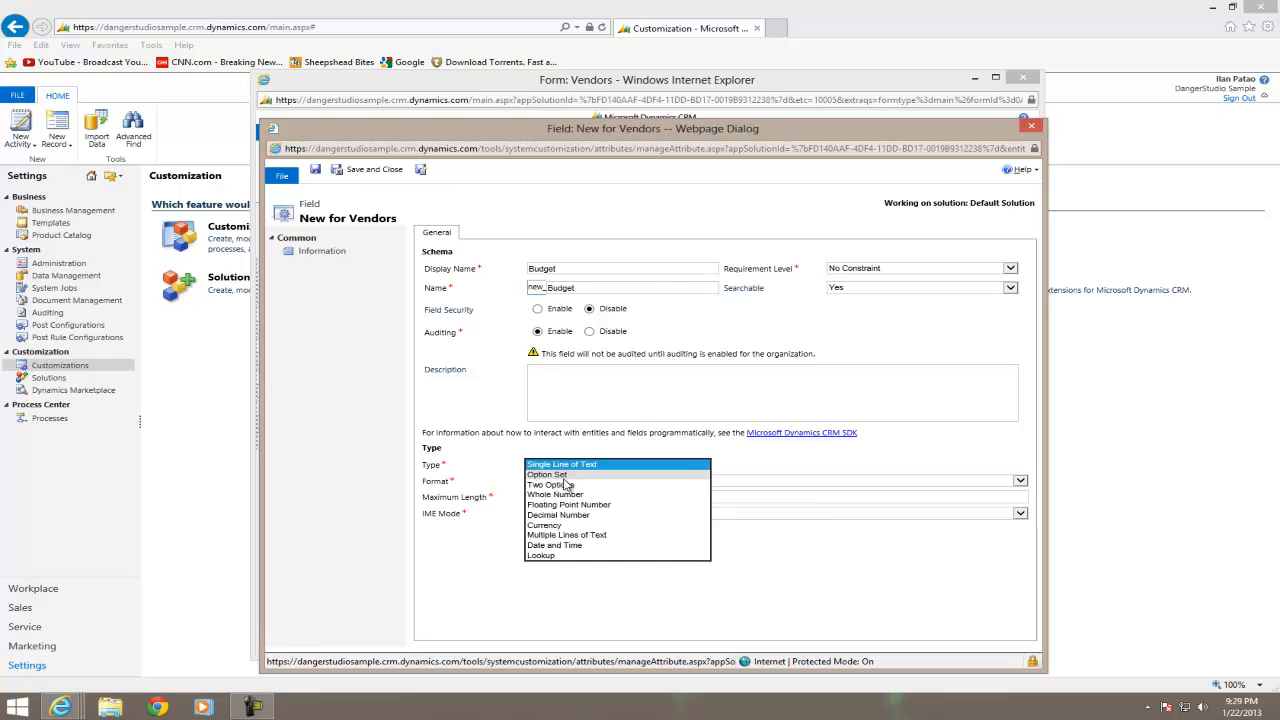
{"action": "left_click", "coordinate": [568, 531]}
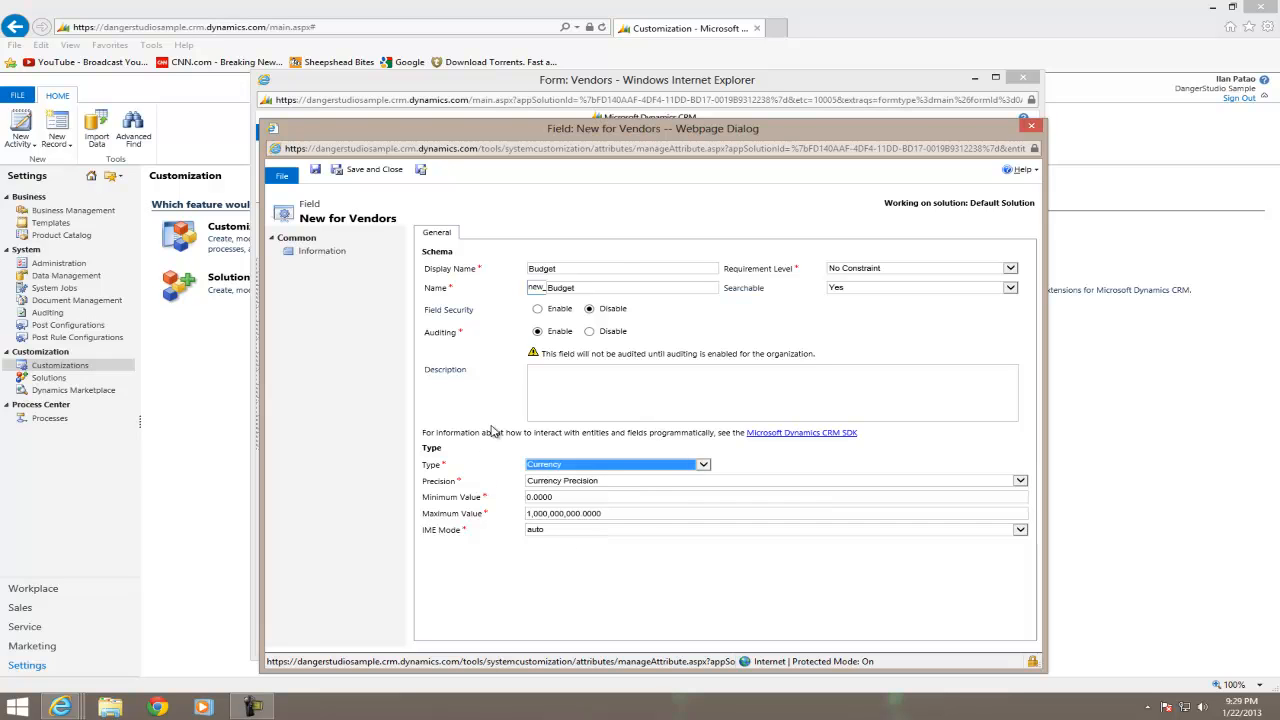
{"action": "left_click", "coordinate": [854, 277]}
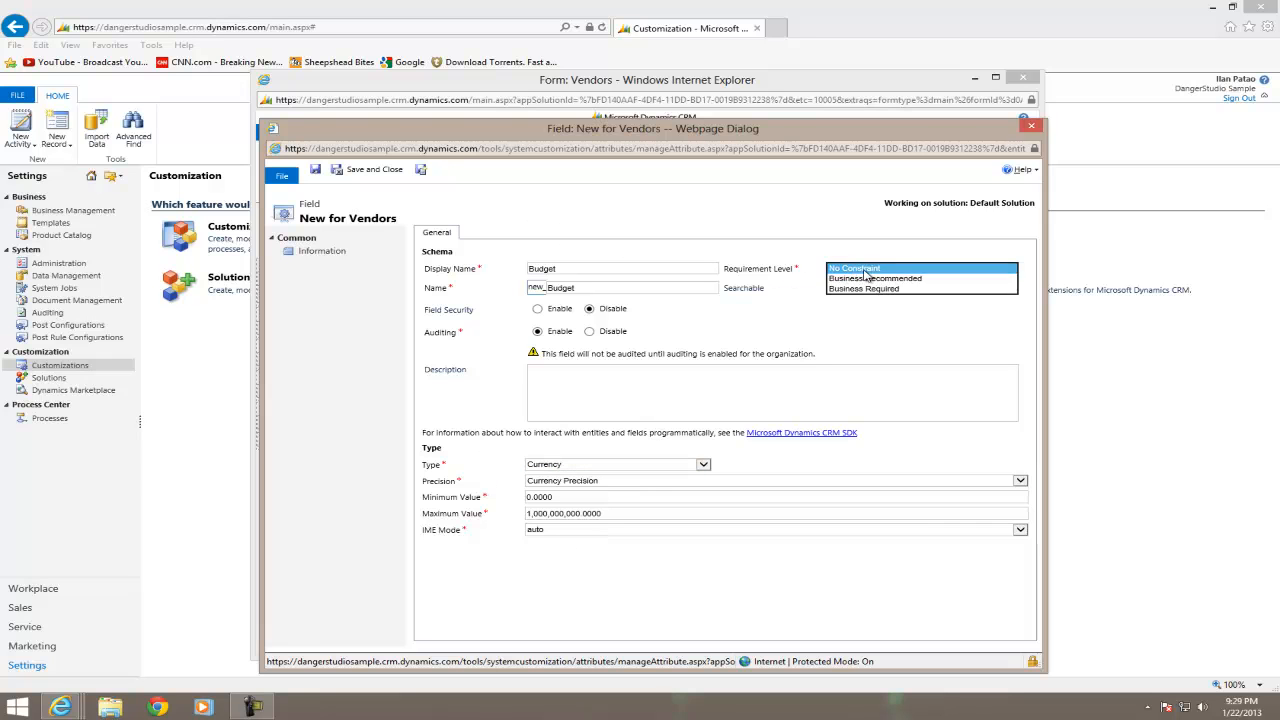
{"action": "left_click", "coordinate": [880, 294]}
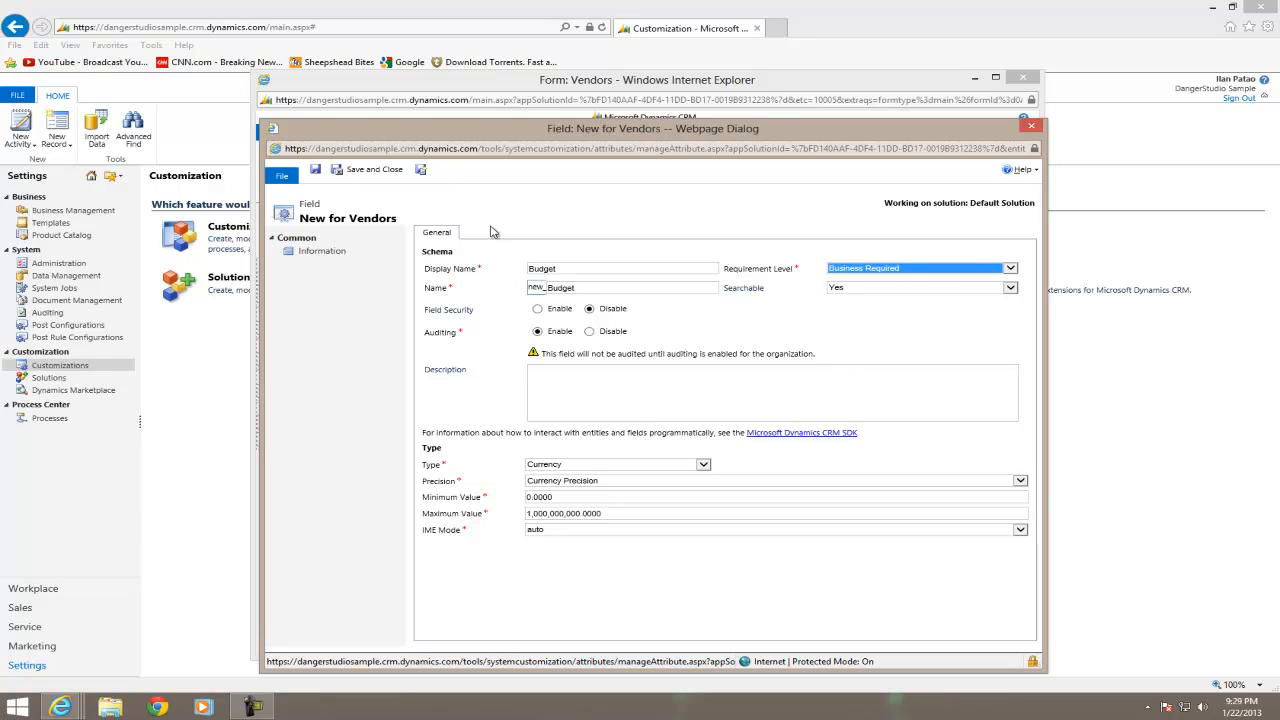
{"action": "left_click", "coordinate": [421, 172]}
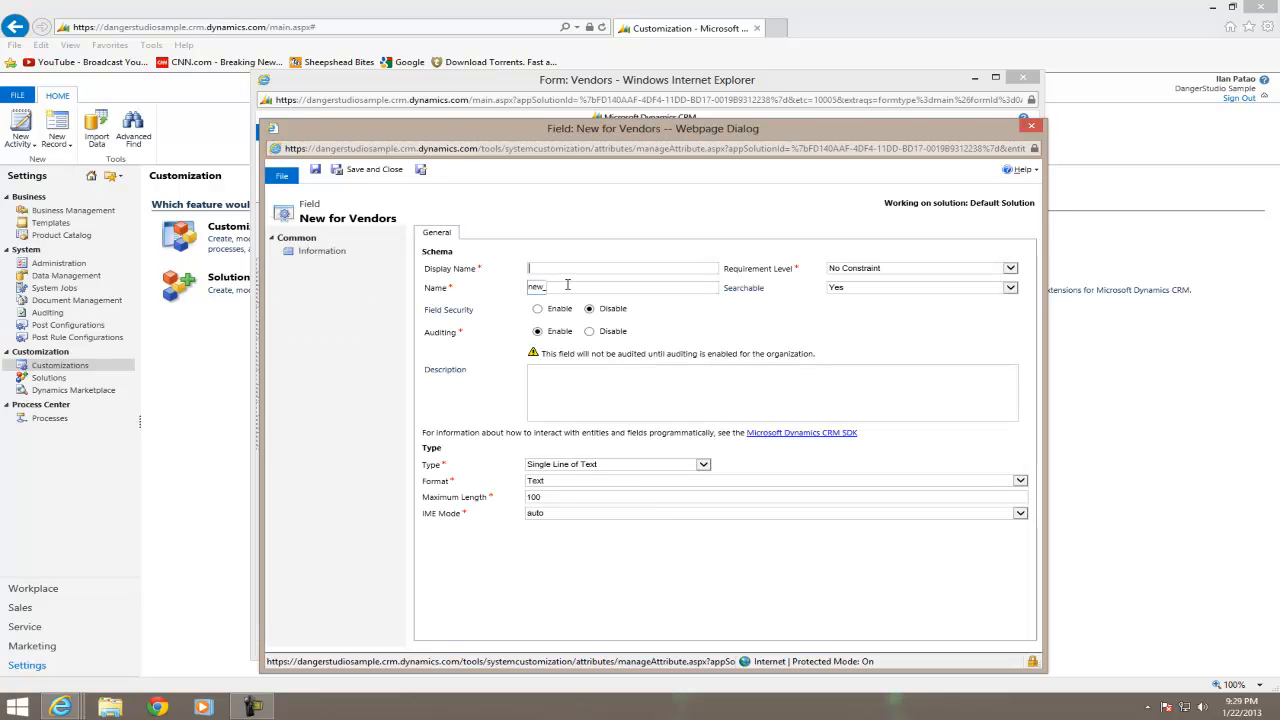
Create an Expiration Date field of type Date and Time in Date Only format, then save it and return to the form.
{"action": "left_click", "coordinate": [552, 465]}
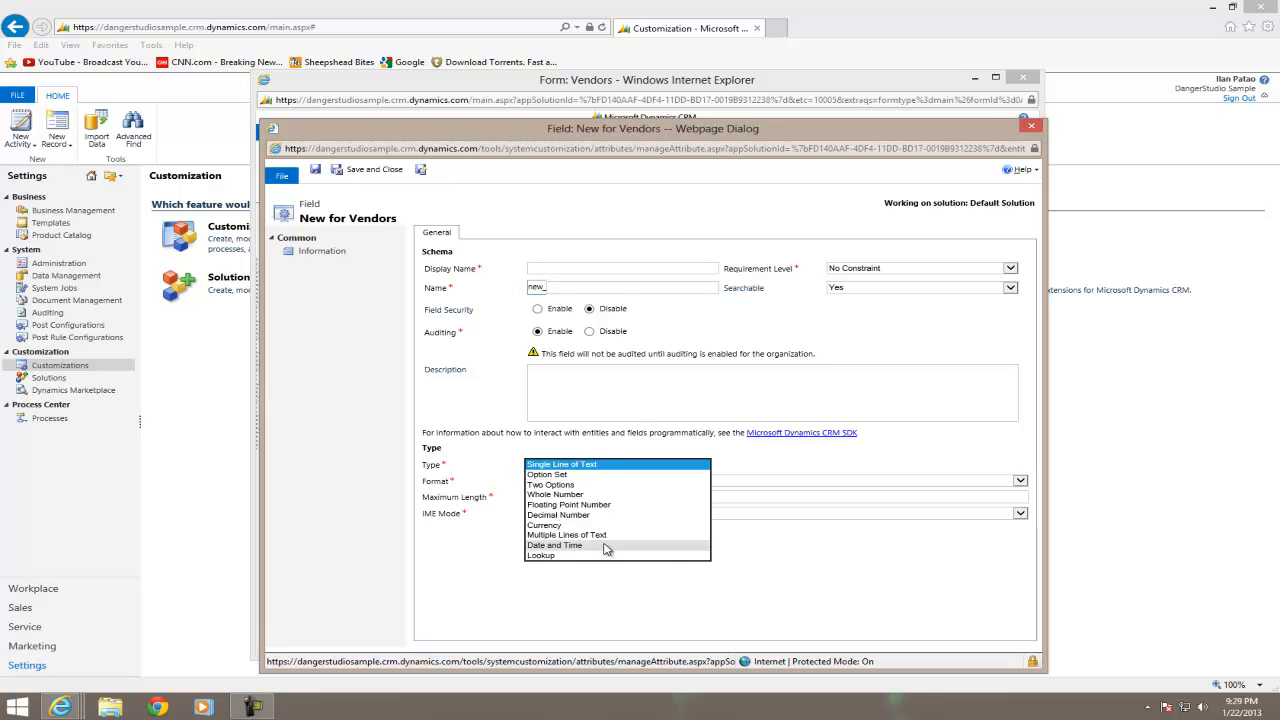
{"action": "left_click", "coordinate": [600, 545]}
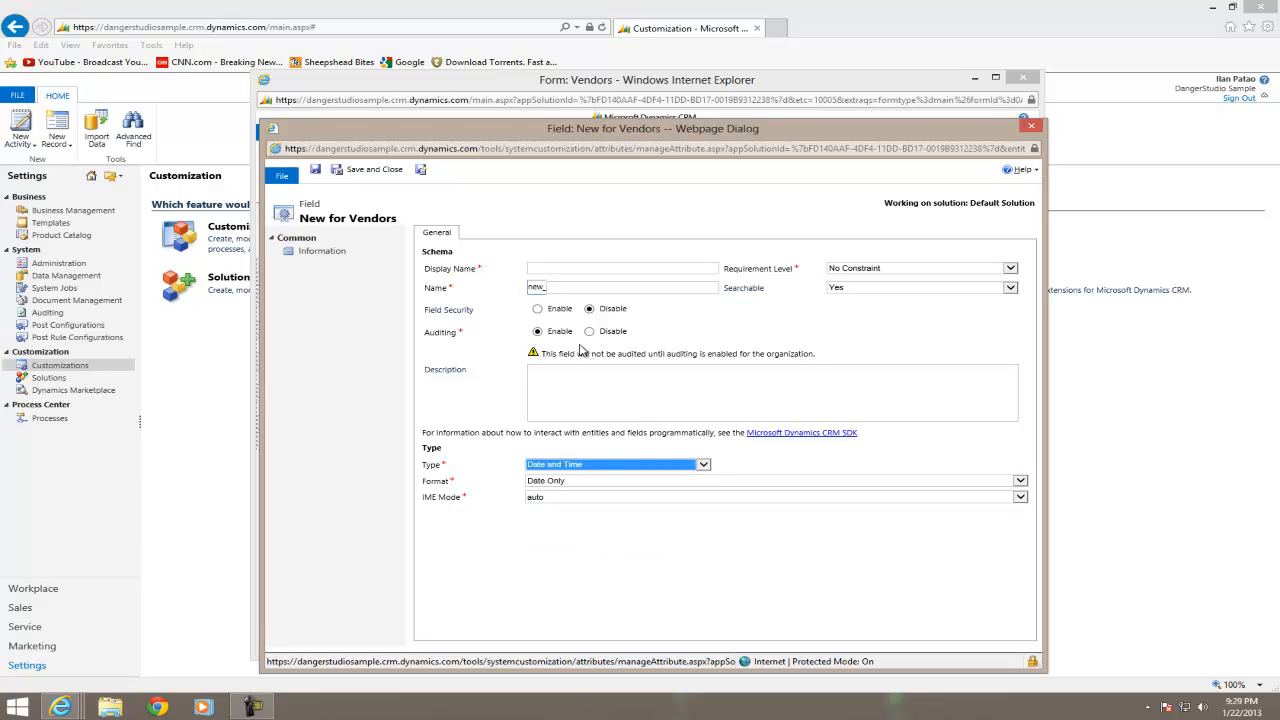
{"action": "left_click", "coordinate": [563, 267]}
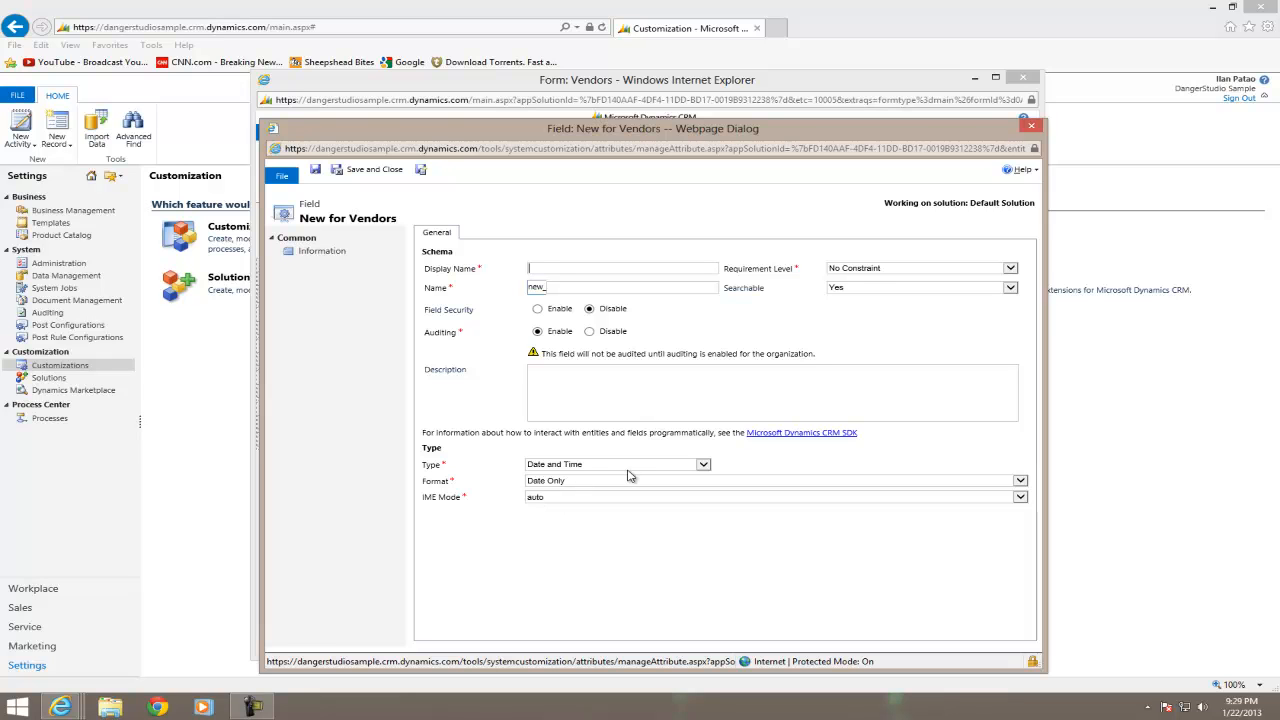
{"action": "type", "text": "Expiration Date"}
{"action": "key", "text": "Tab"}
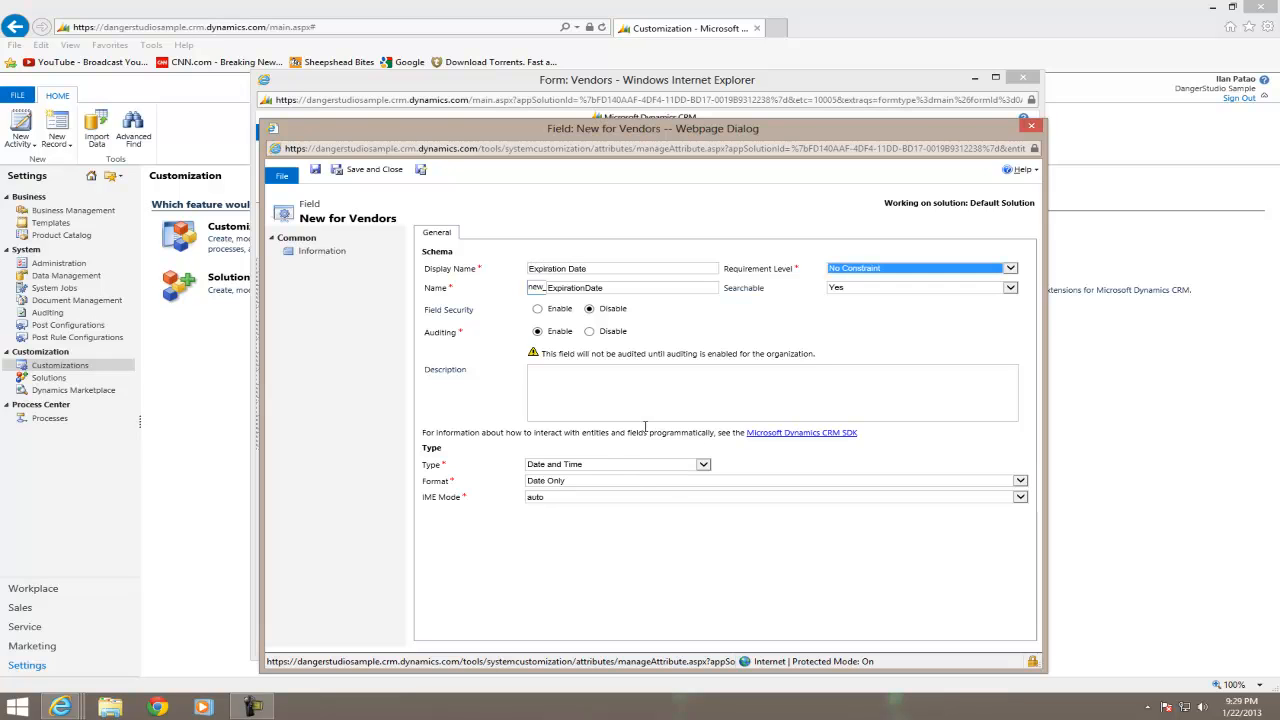
{"action": "left_click", "coordinate": [580, 508]}
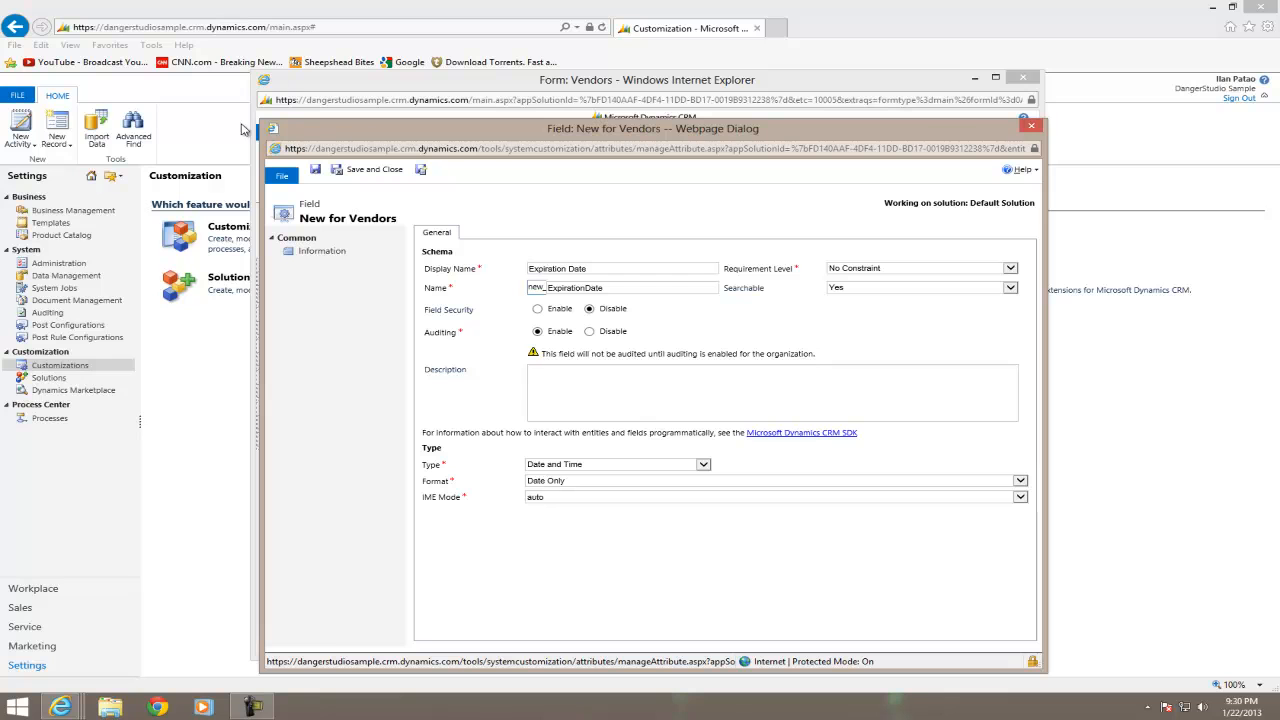
{"action": "left_click", "coordinate": [388, 170]}
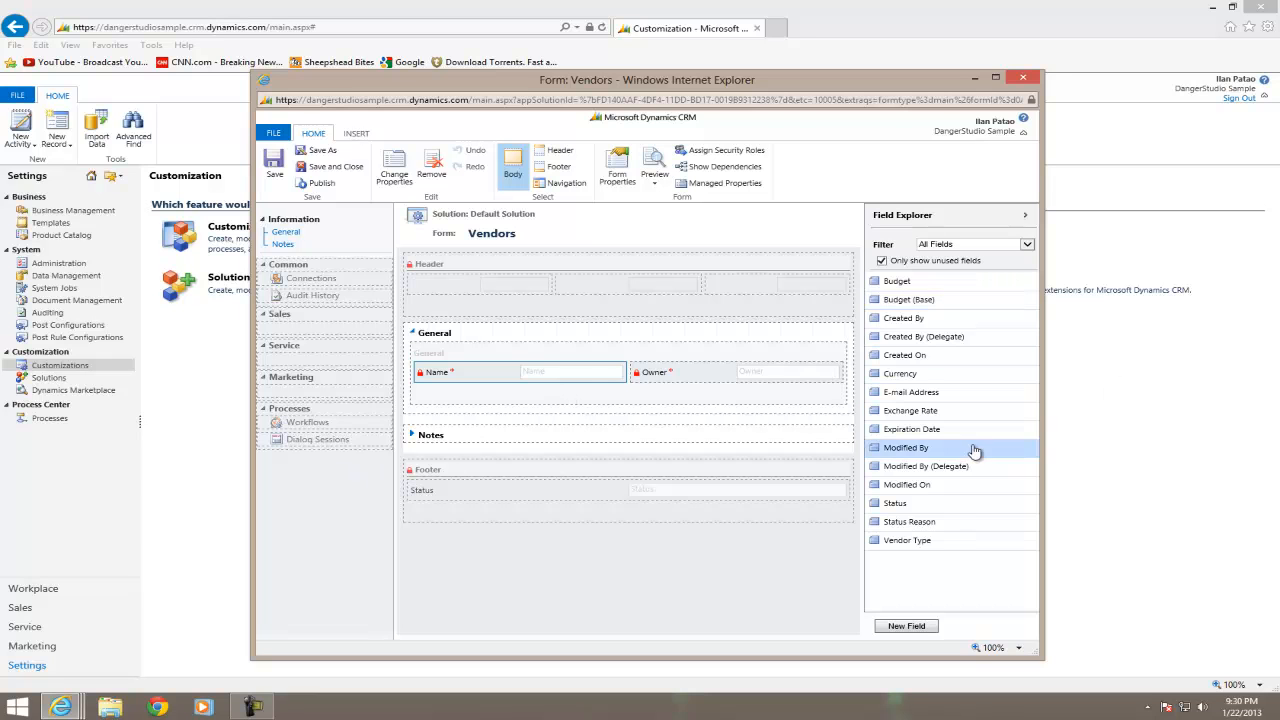
Place the Vendor Type field below Name and the Budget field below Owner in the form's General section.
{"action": "left_click_drag", "start_coordinate": [932, 540], "coordinate": [482, 400]}
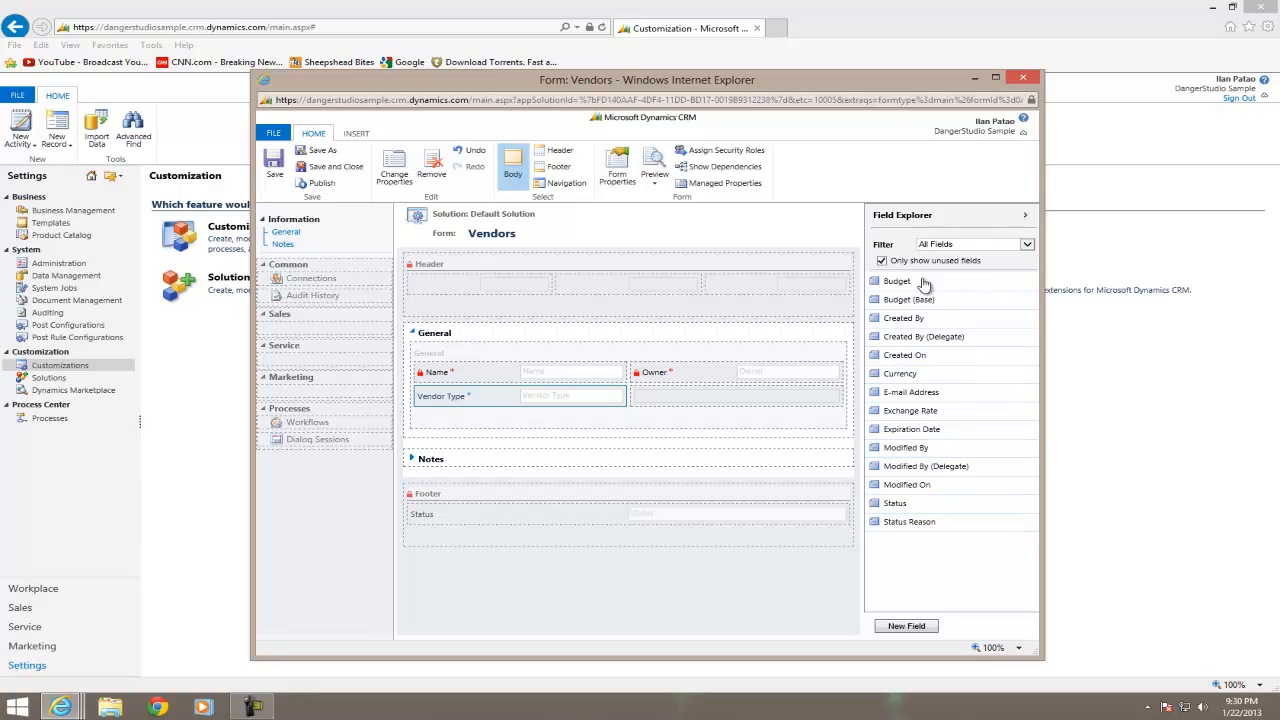
{"action": "left_click_drag", "start_coordinate": [908, 282], "coordinate": [752, 399]}
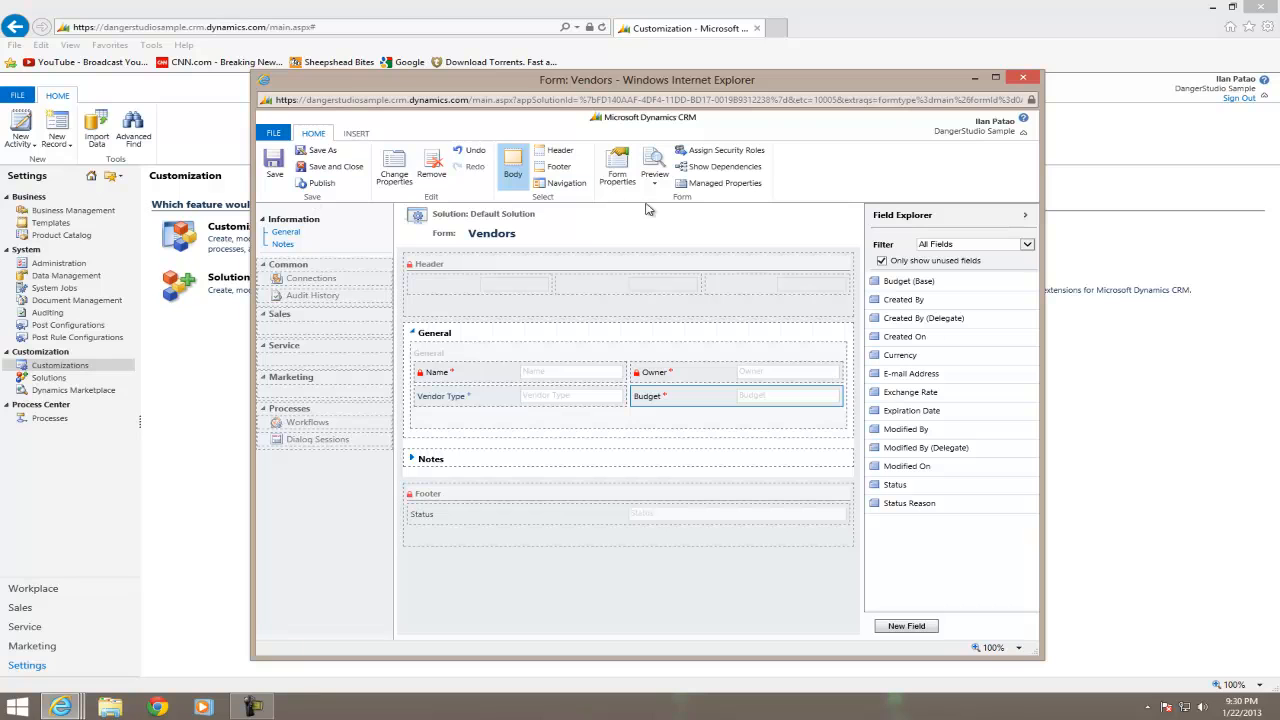
Insert a two-column tab between the General and Notes tabs of the form and select it.
{"action": "left_click", "coordinate": [357, 134]}
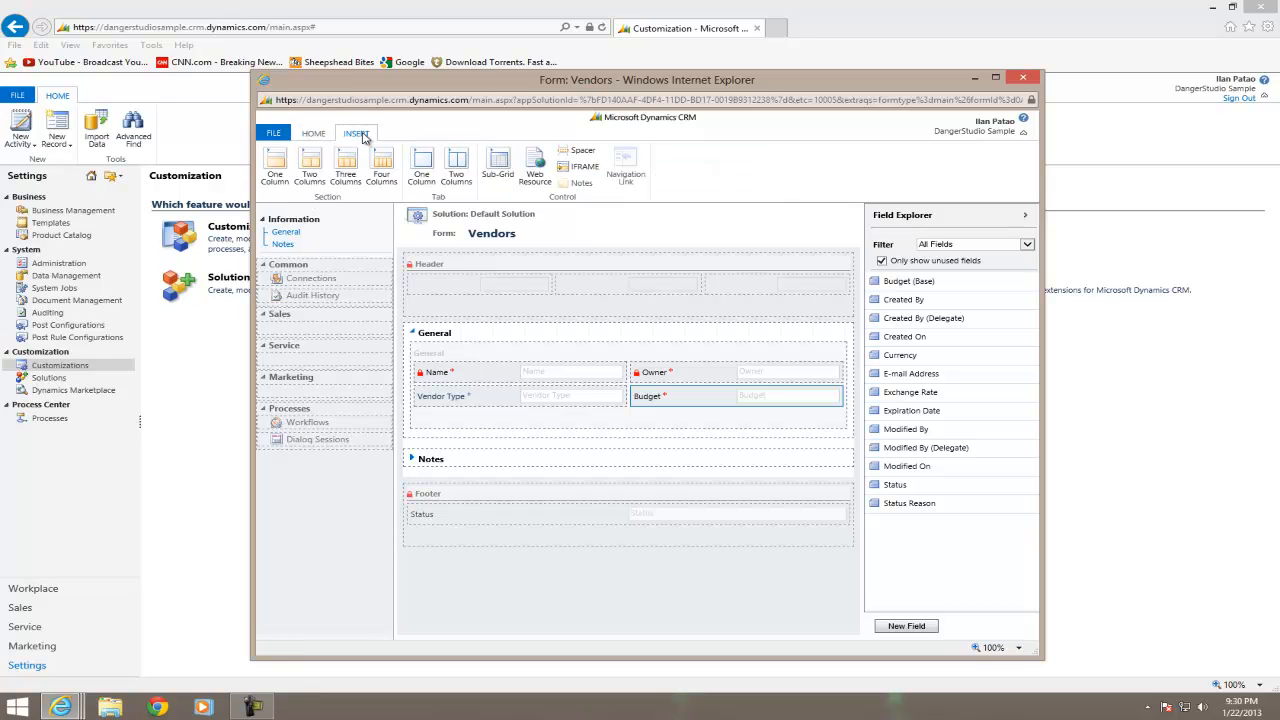
{"action": "left_click", "coordinate": [455, 177]}
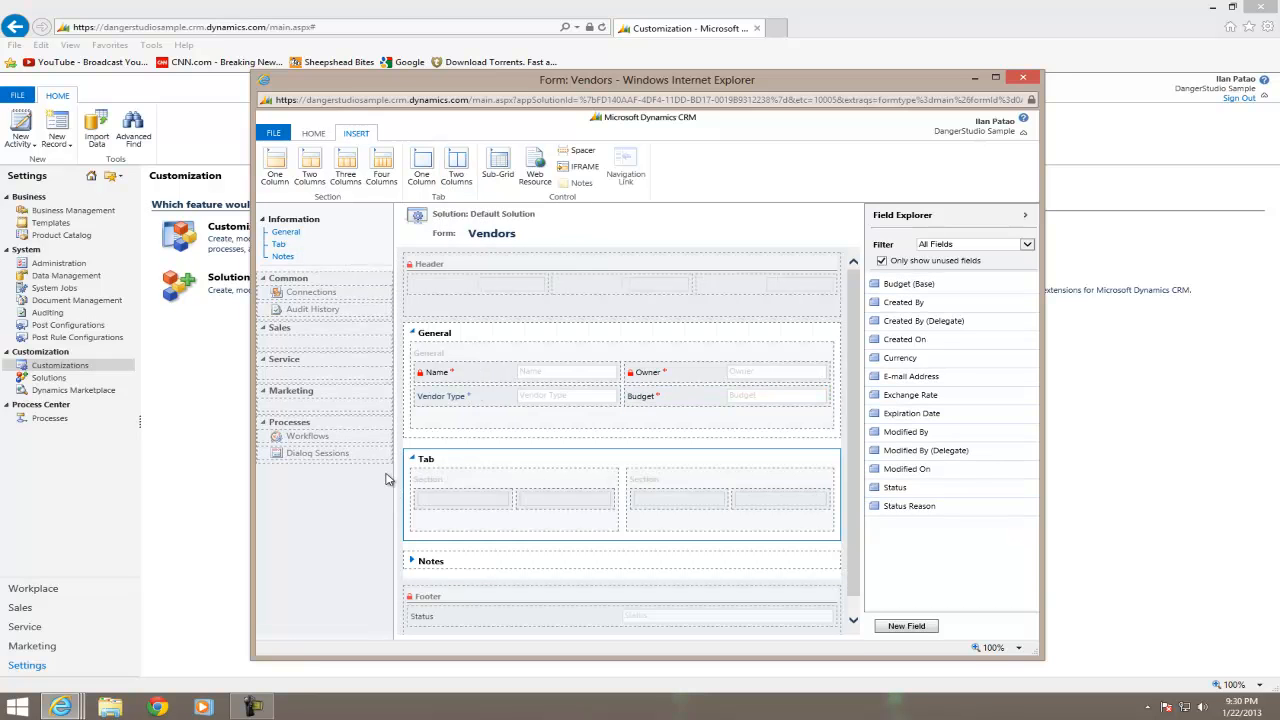
{"action": "left_click", "coordinate": [508, 494]}
{"action": "left_click", "coordinate": [455, 462]}
{"action": "left_click", "coordinate": [590, 518]}
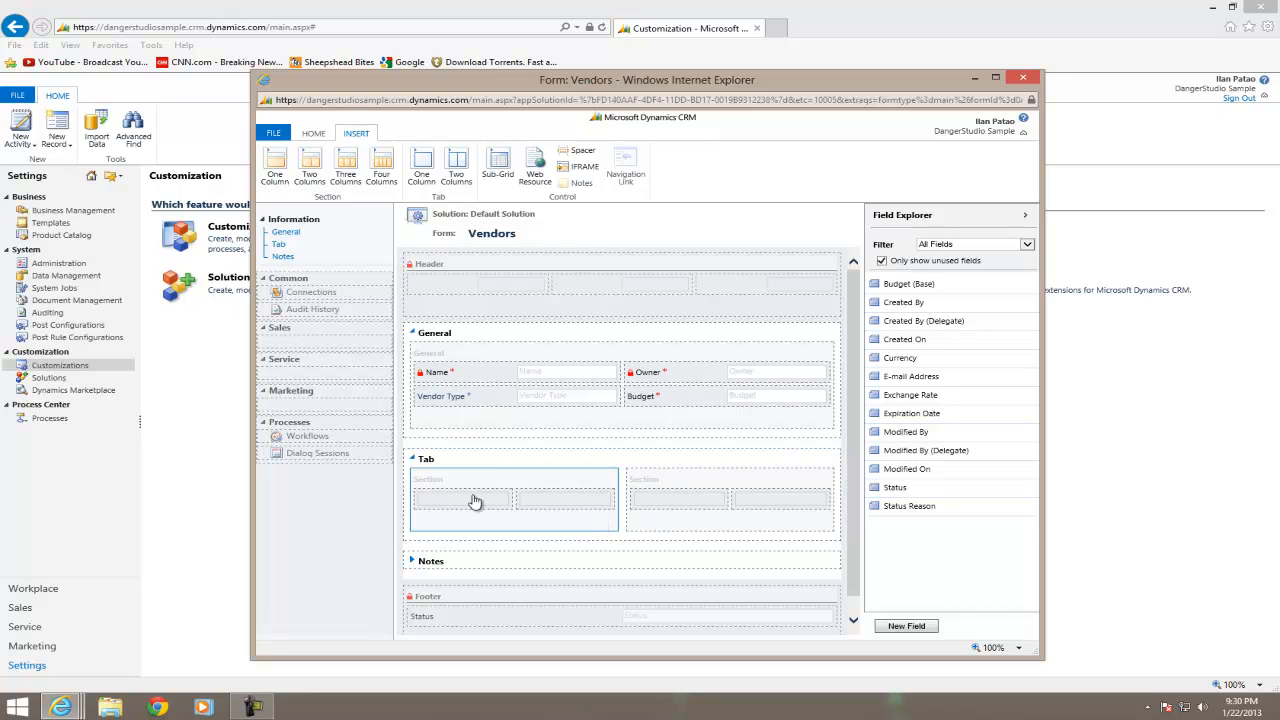
{"action": "left_click", "coordinate": [493, 469]}
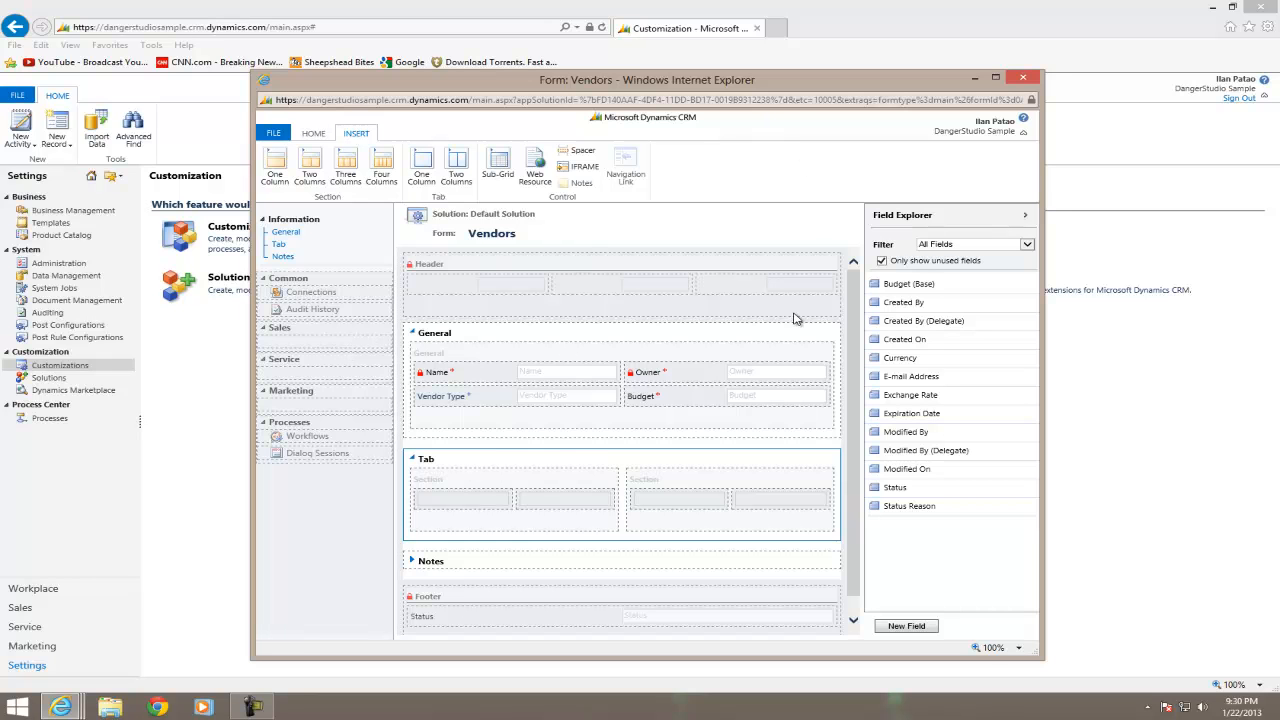
Change the label of the newly inserted two-column tab to Dates in its tab properties.
{"action": "left_click", "coordinate": [430, 471]}
{"action": "left_click", "coordinate": [428, 462]}
{"action": "double_click", "coordinate": [428, 462]}
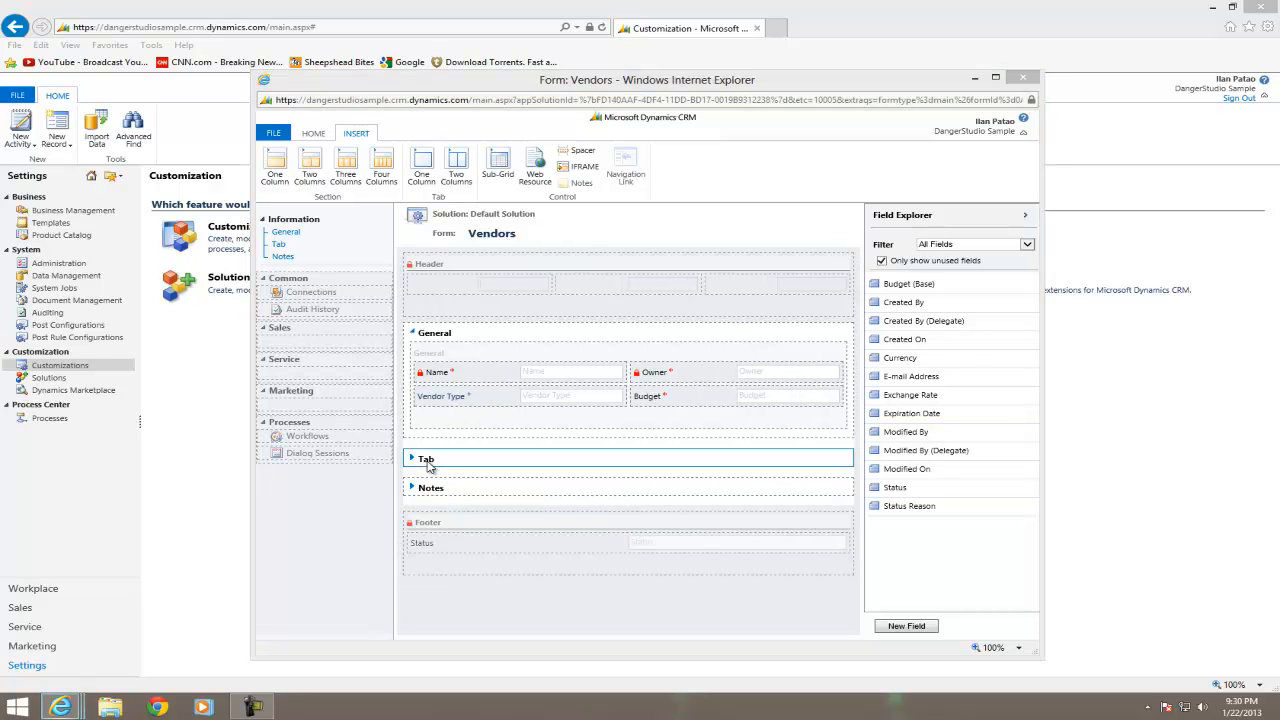
{"action": "mouse_move", "coordinate": [62, 706]}
{"action": "left_click", "coordinate": [570, 621]}
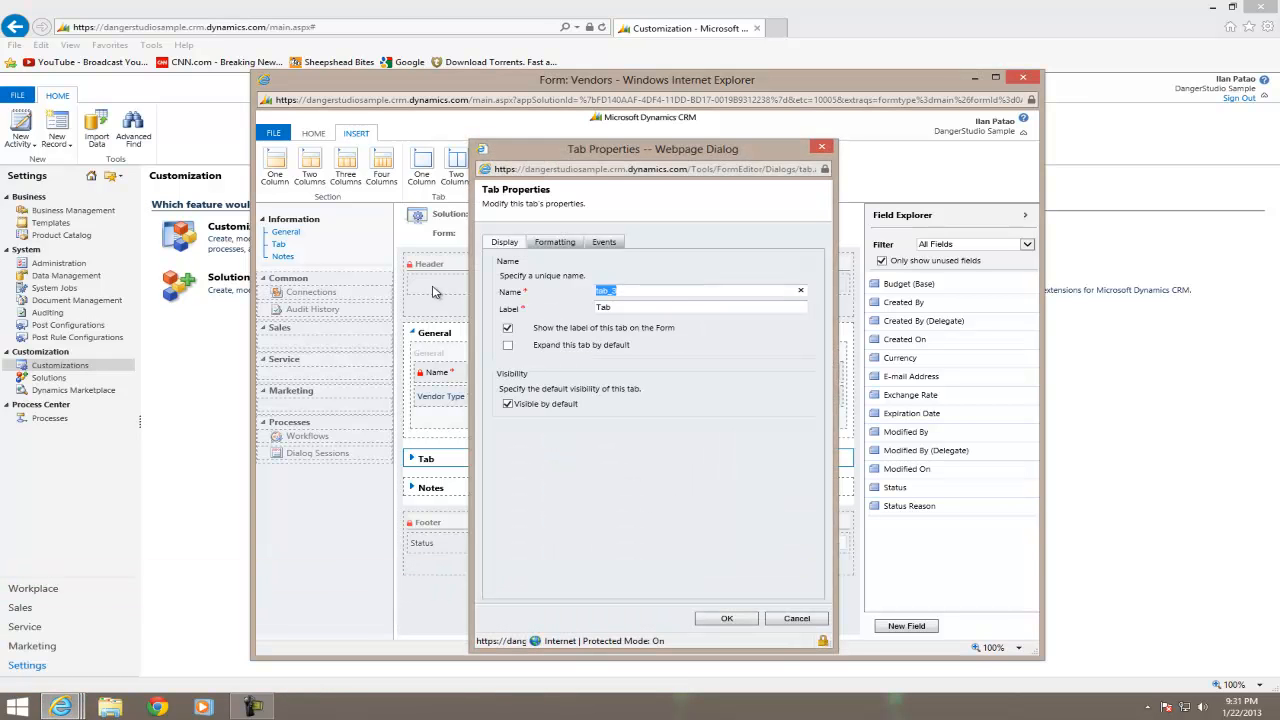
{"action": "left_click_drag", "start_coordinate": [725, 288], "coordinate": [357, 291]}
{"action": "double_click", "coordinate": [625, 304]}
{"action": "type", "text": "Dates"}
{"action": "left_click", "coordinate": [727, 618]}
Place the Expiration Date field in the Dates tab's first section and the E-mail Address field below Vendor Type in the General section.
{"action": "left_click", "coordinate": [413, 460]}
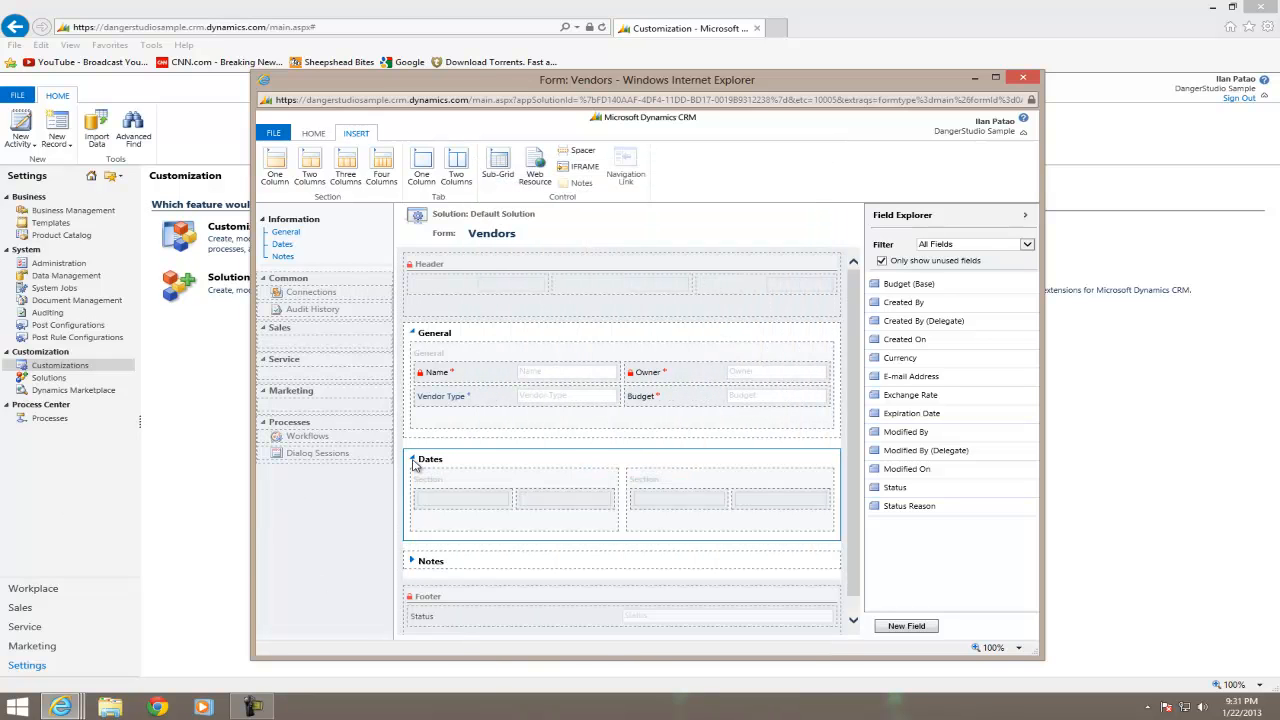
{"action": "left_click_drag", "start_coordinate": [925, 413], "coordinate": [508, 502]}
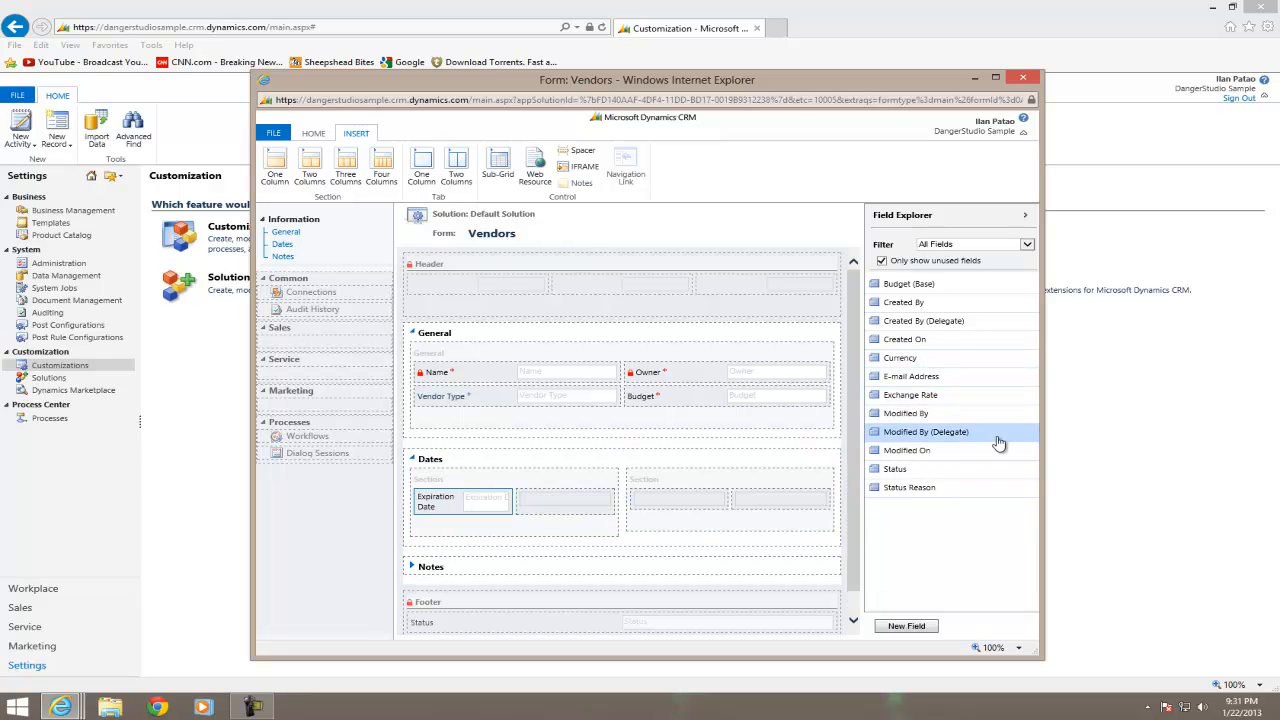
{"action": "left_click_drag", "start_coordinate": [912, 376], "coordinate": [490, 424]}
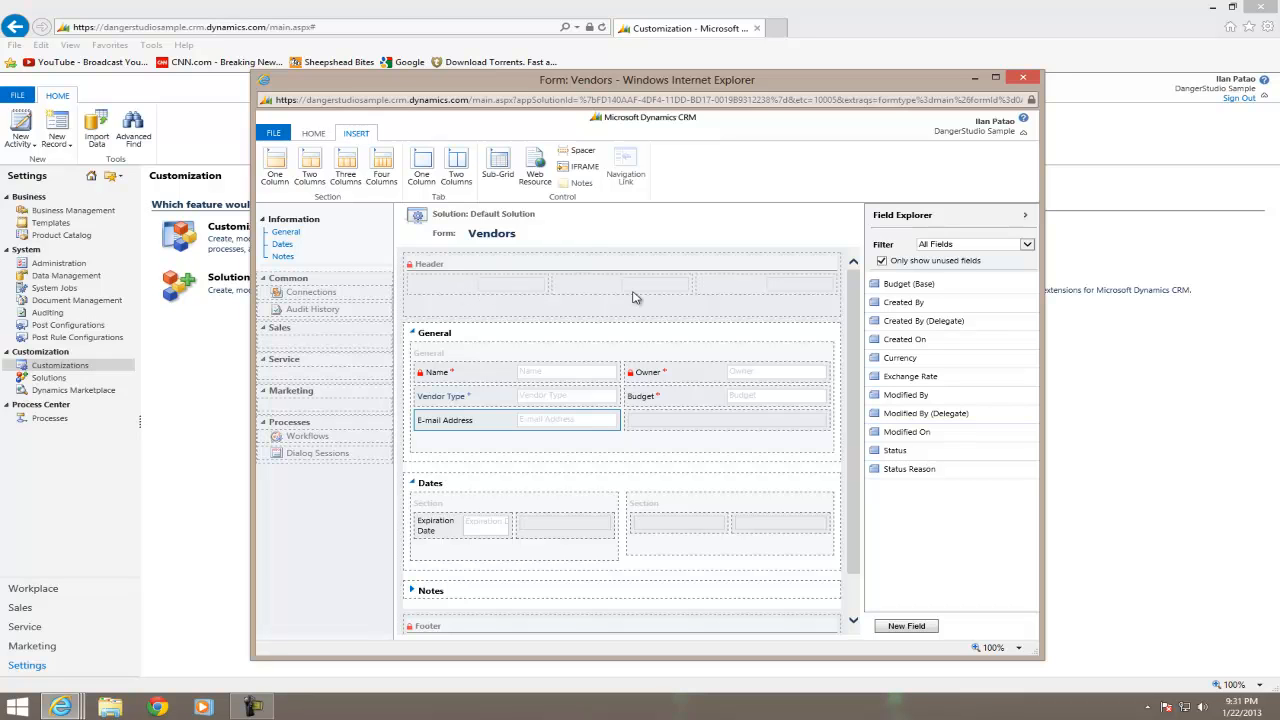
Fill the form's header with the Status, Budget and Owner fields, in that order.
{"action": "left_click", "coordinate": [588, 595]}
{"action": "left_click", "coordinate": [573, 622]}
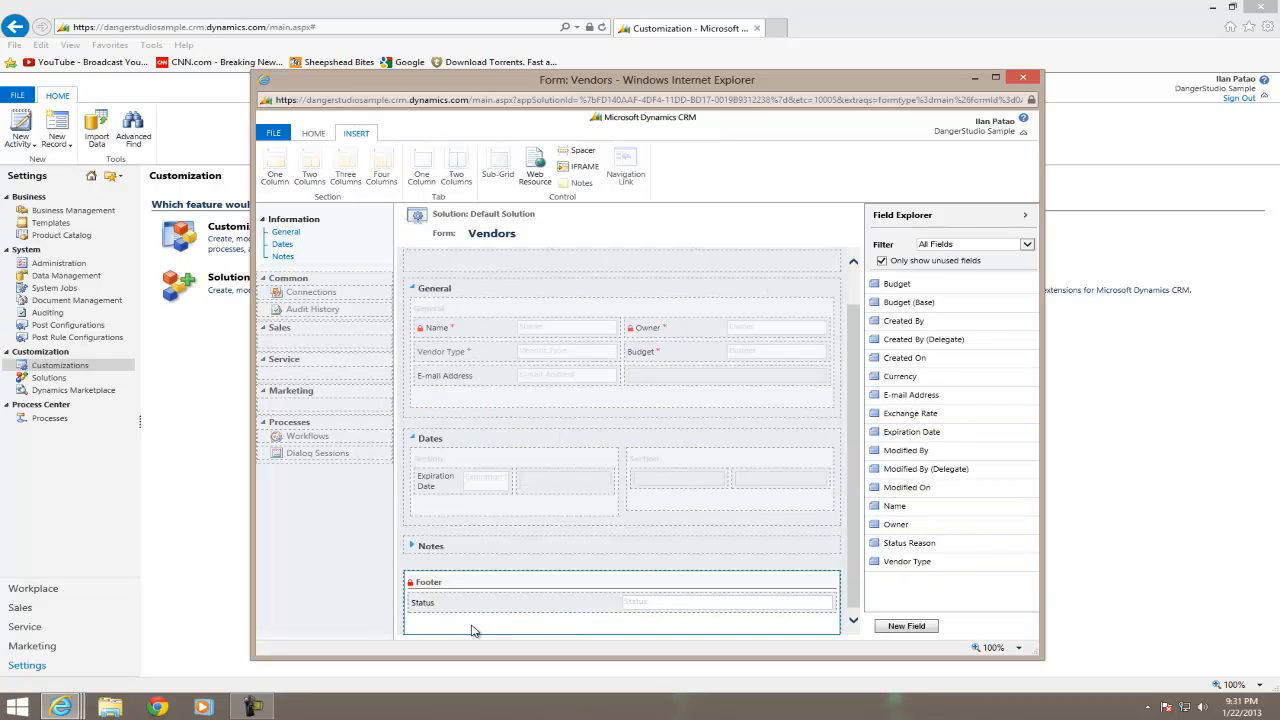
{"action": "scroll", "coordinate": [490, 345], "scroll_direction": "up", "scroll_amount": 1}
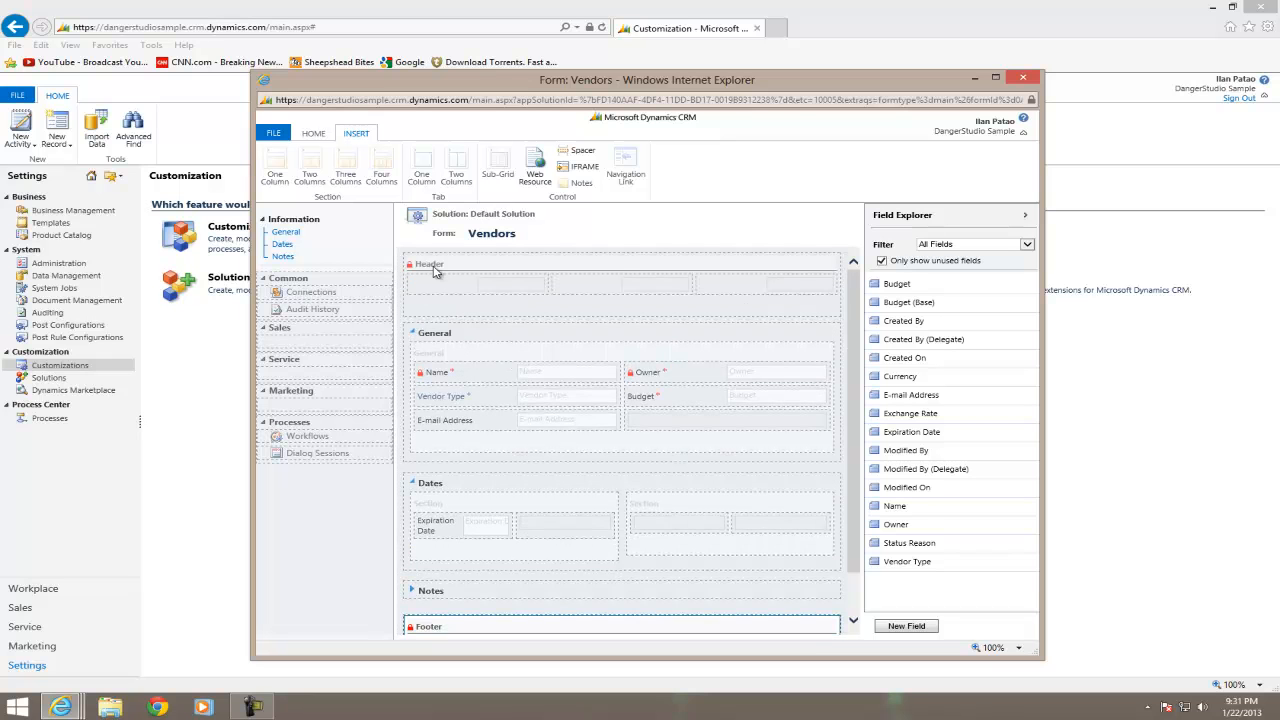
{"action": "left_click", "coordinate": [434, 271]}
{"action": "left_click_drag", "start_coordinate": [895, 543], "coordinate": [462, 284]}
{"action": "left_click_drag", "start_coordinate": [872, 531], "coordinate": [765, 284]}
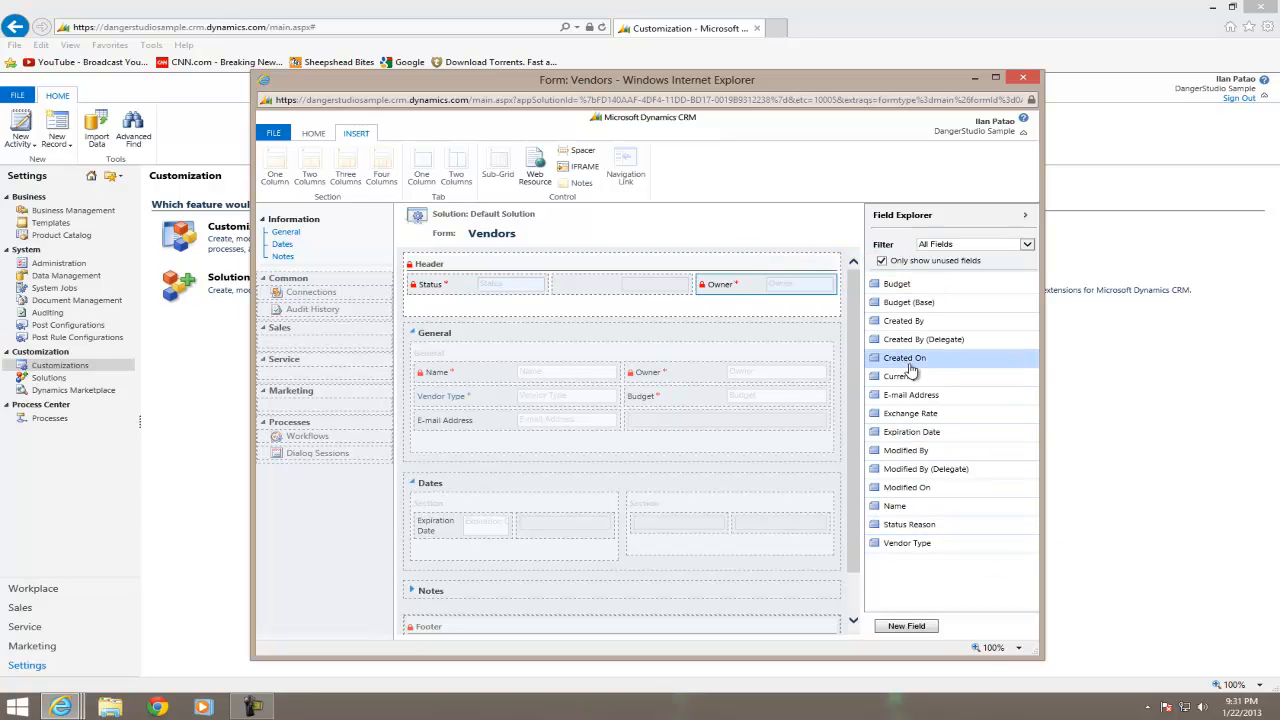
{"action": "left_click_drag", "start_coordinate": [897, 284], "coordinate": [620, 285]}
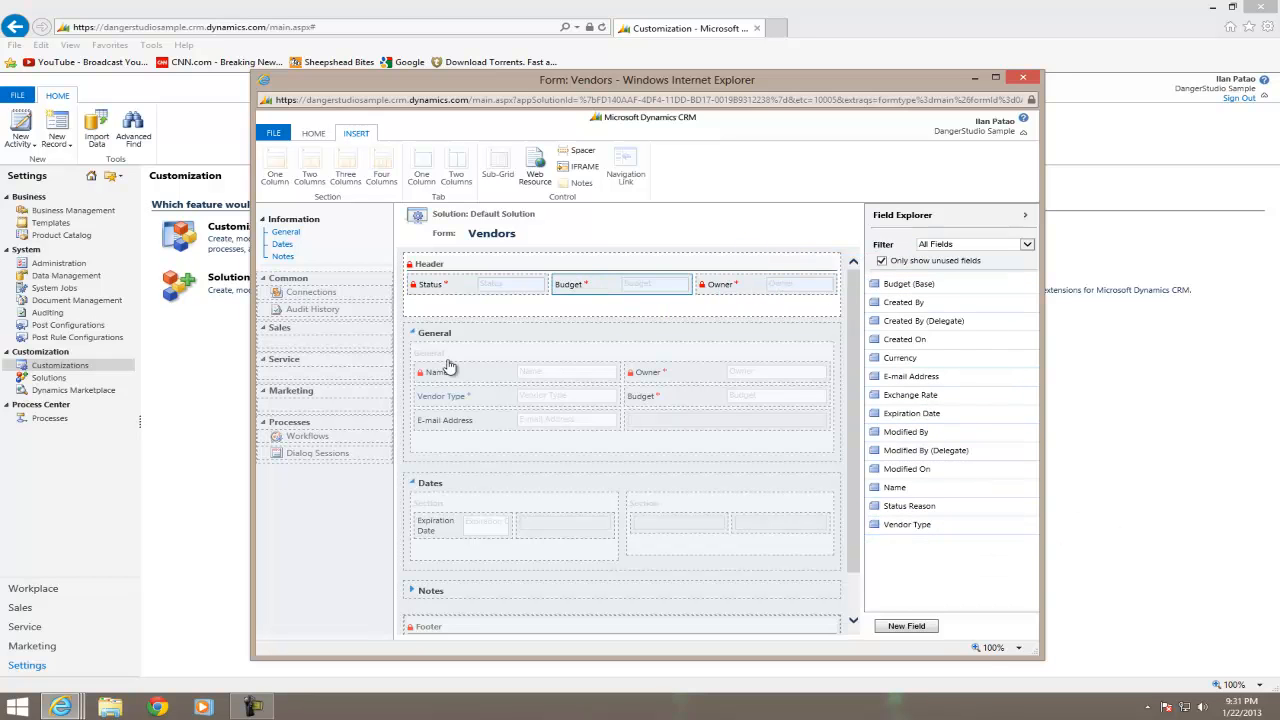
Add the Name field to the form's footer alongside Status.
{"action": "scroll", "coordinate": [622, 400], "scroll_direction": "down", "scroll_amount": 1}
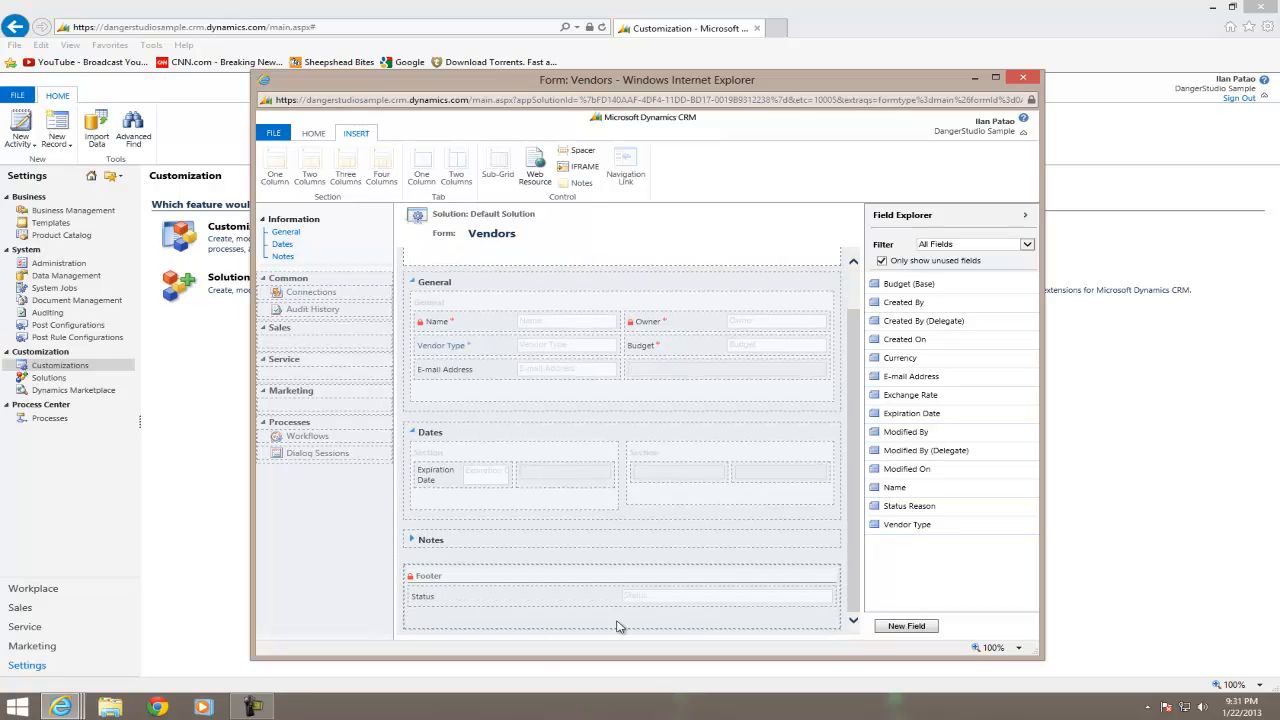
{"action": "scroll", "coordinate": [570, 460], "scroll_direction": "up", "scroll_amount": 1}
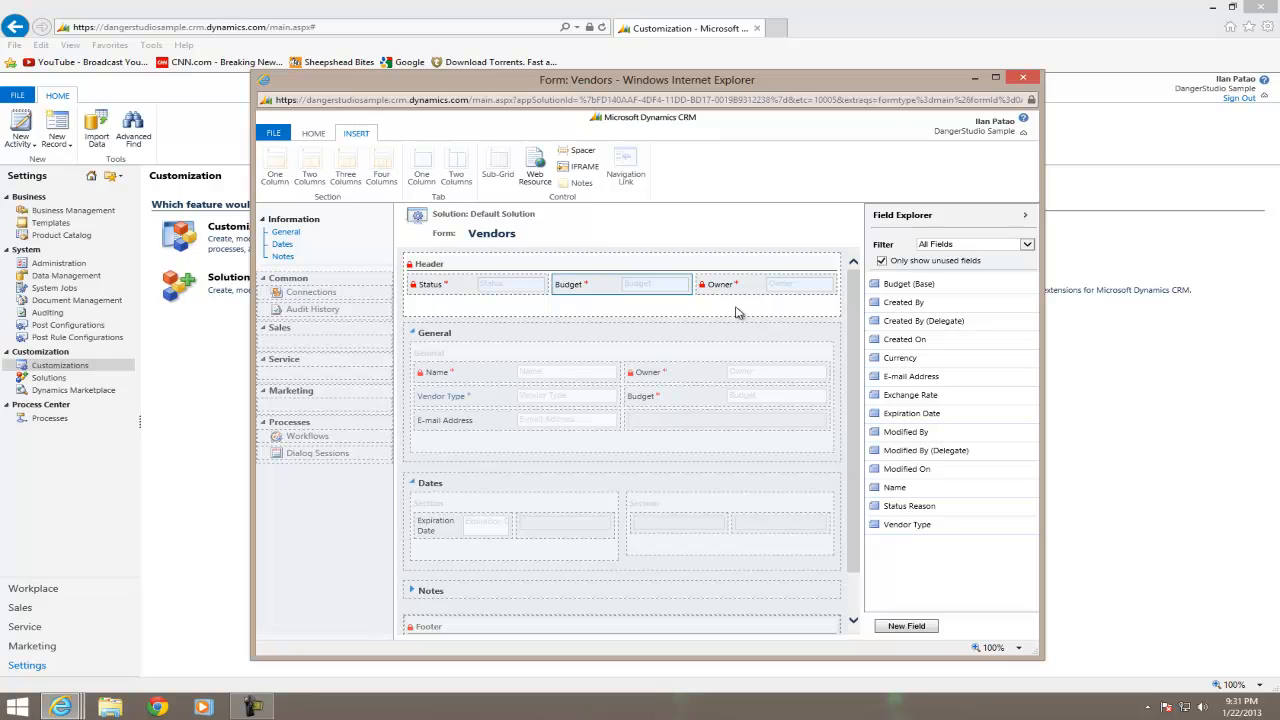
{"action": "scroll", "coordinate": [716, 320], "scroll_direction": "down", "scroll_amount": 1}
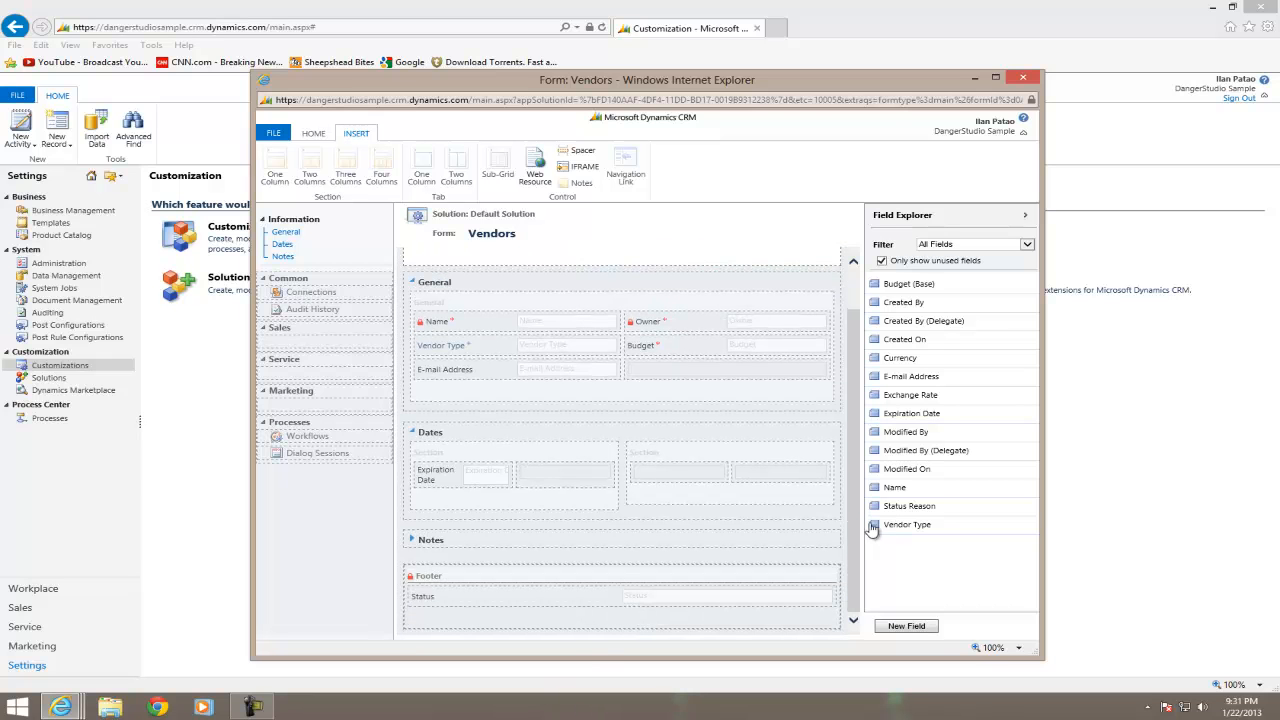
{"action": "left_click_drag", "start_coordinate": [915, 526], "coordinate": [915, 553]}
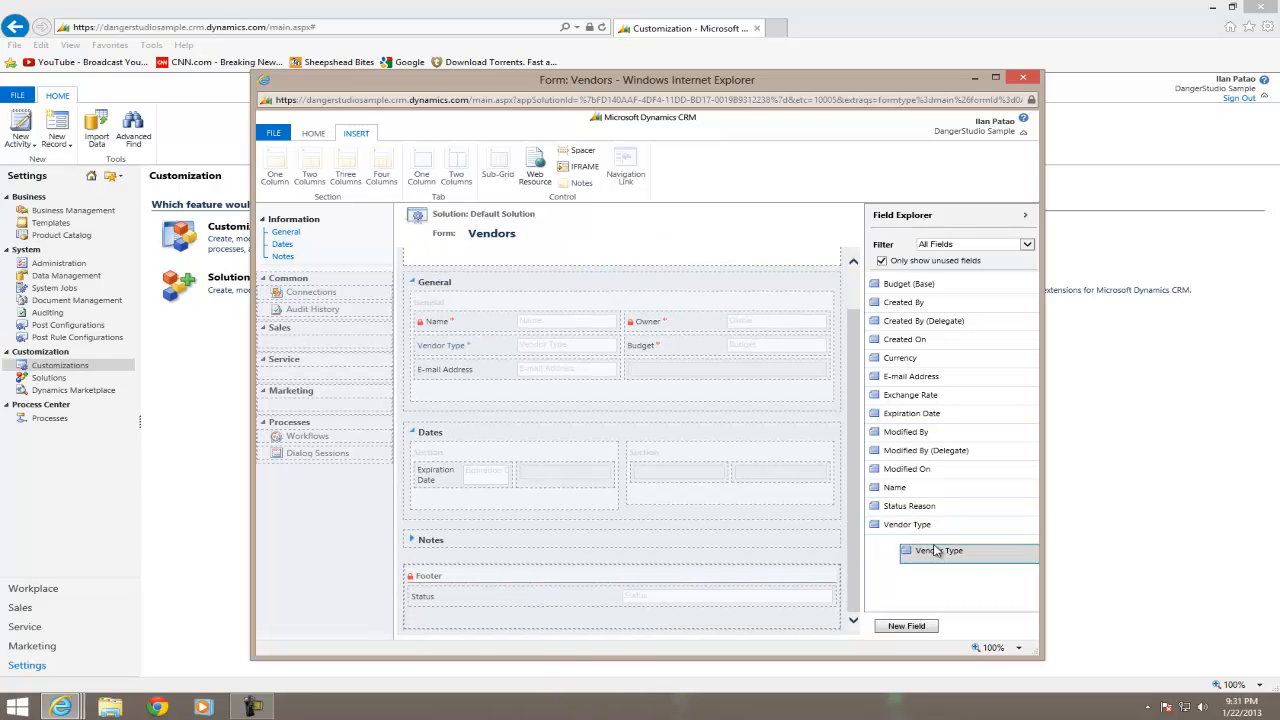
{"action": "left_click", "coordinate": [452, 576]}
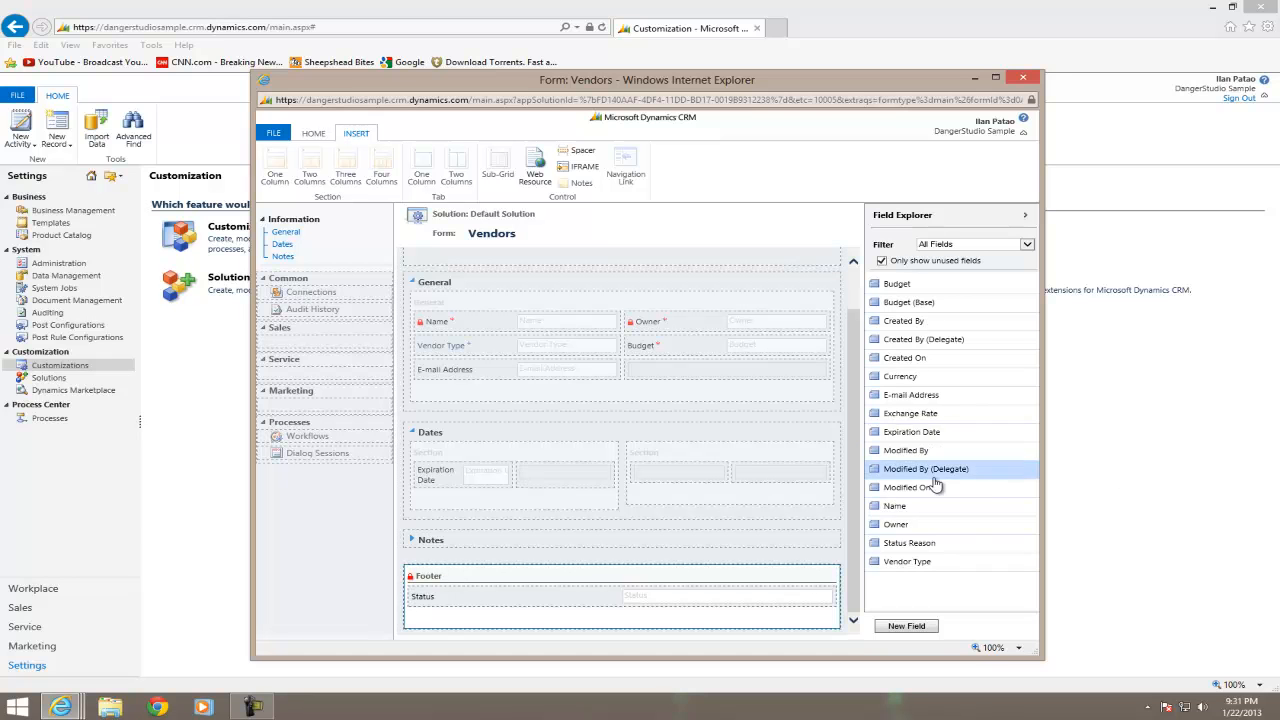
{"action": "left_click_drag", "start_coordinate": [910, 510], "coordinate": [650, 594]}
{"action": "left_click", "coordinate": [580, 603]}
{"action": "scroll", "coordinate": [550, 400], "scroll_direction": "up", "scroll_amount": 1}
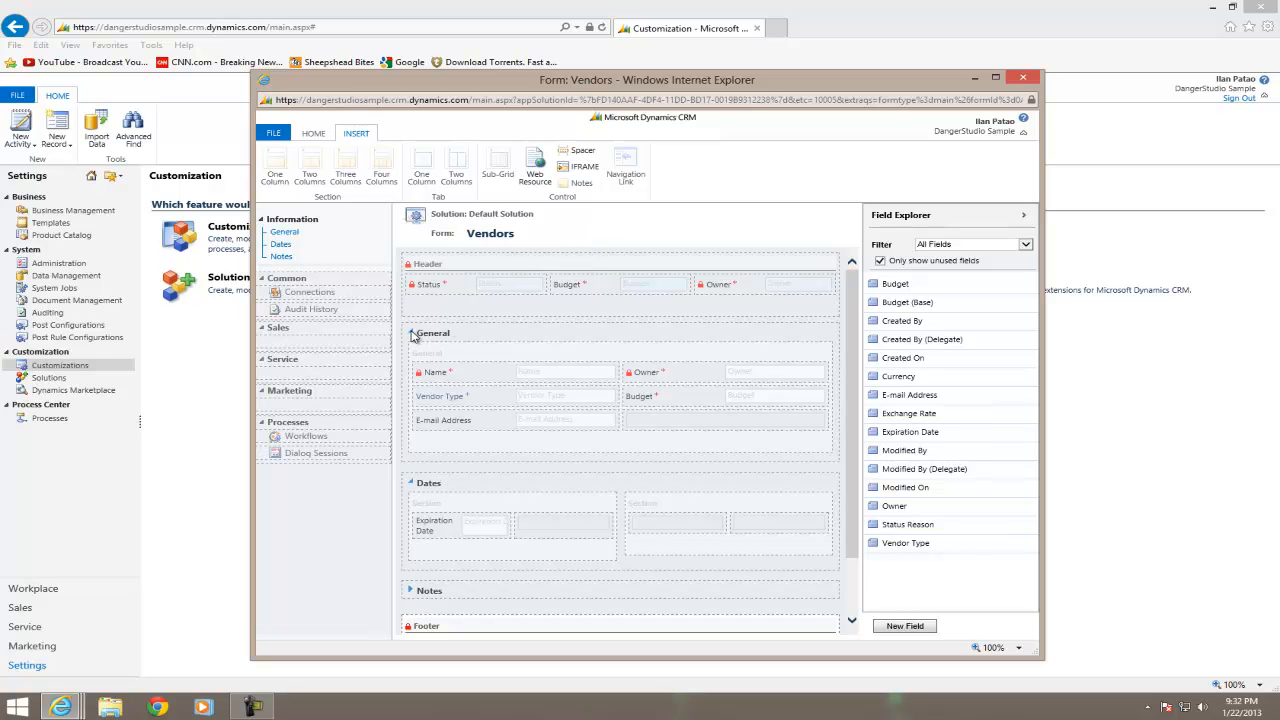
Publish the customized Vendors form, then save and close it.
{"action": "left_click", "coordinate": [413, 336]}
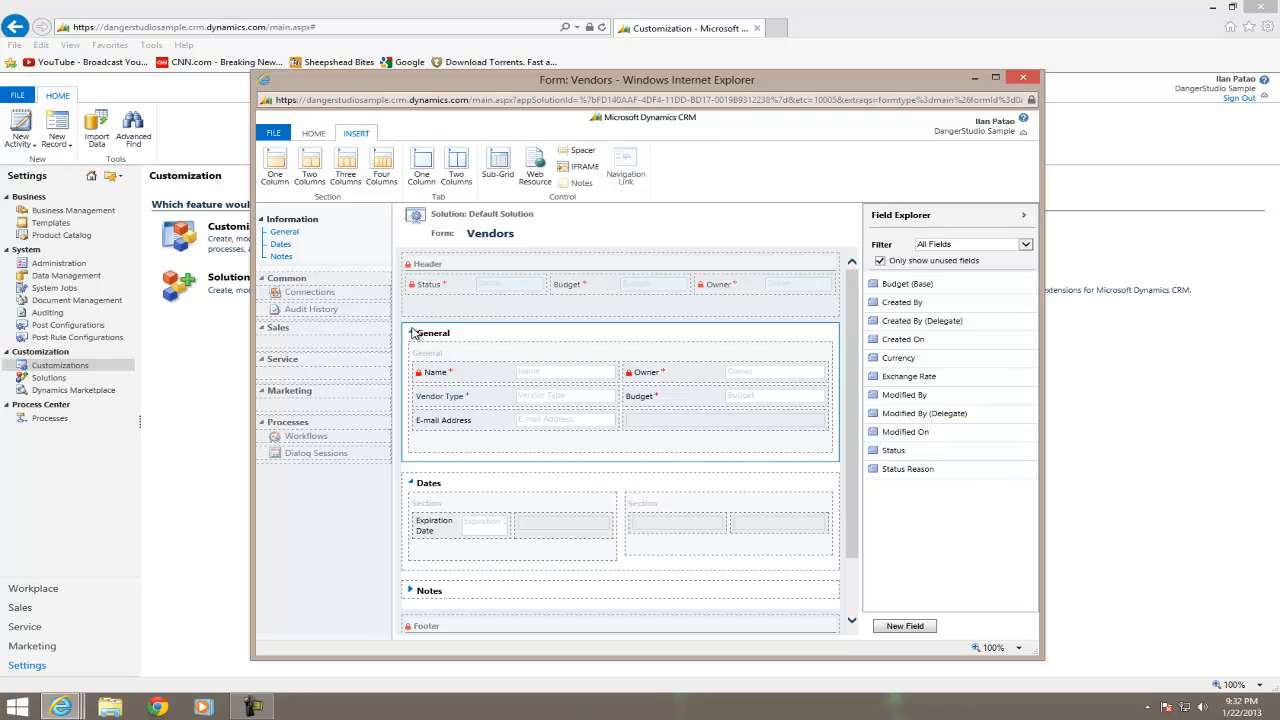
{"action": "left_click", "coordinate": [413, 336]}
{"action": "left_click", "coordinate": [413, 336]}
{"action": "scroll", "coordinate": [489, 494], "scroll_direction": "down", "scroll_amount": 1}
{"action": "scroll", "coordinate": [489, 494], "scroll_direction": "up", "scroll_amount": 1}
{"action": "left_click", "coordinate": [314, 134]}
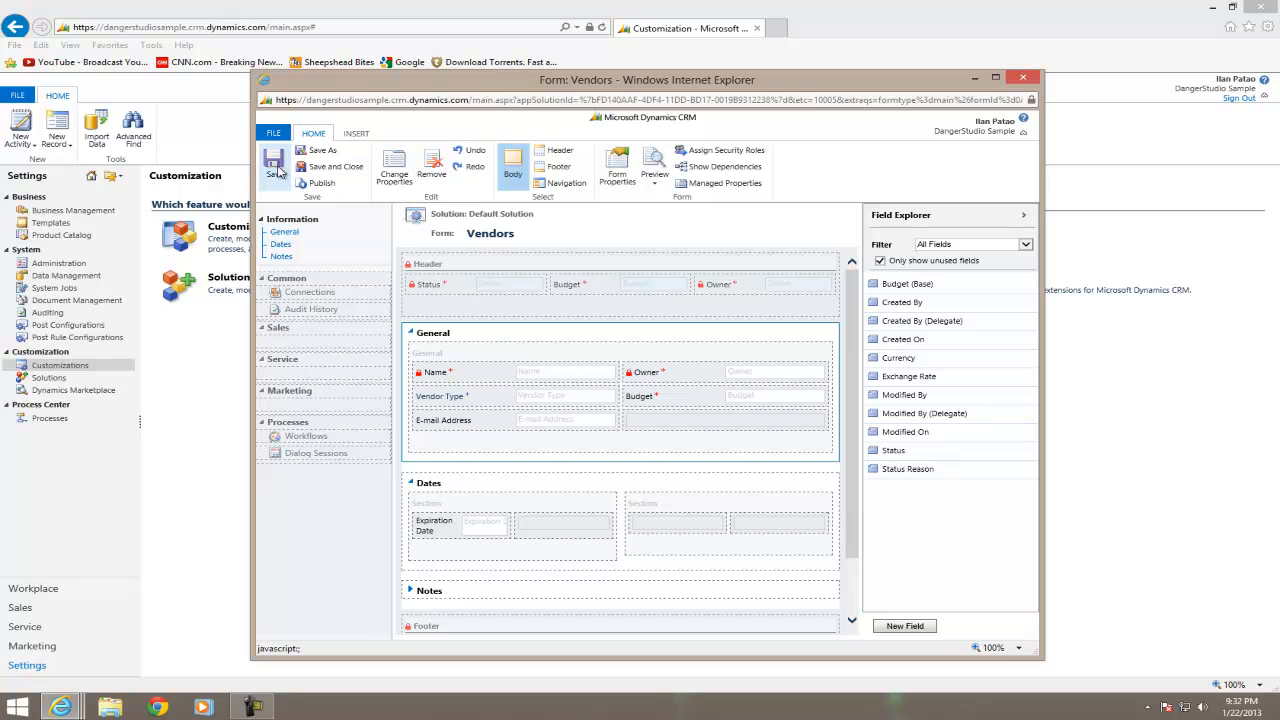
{"action": "left_click", "coordinate": [320, 184]}
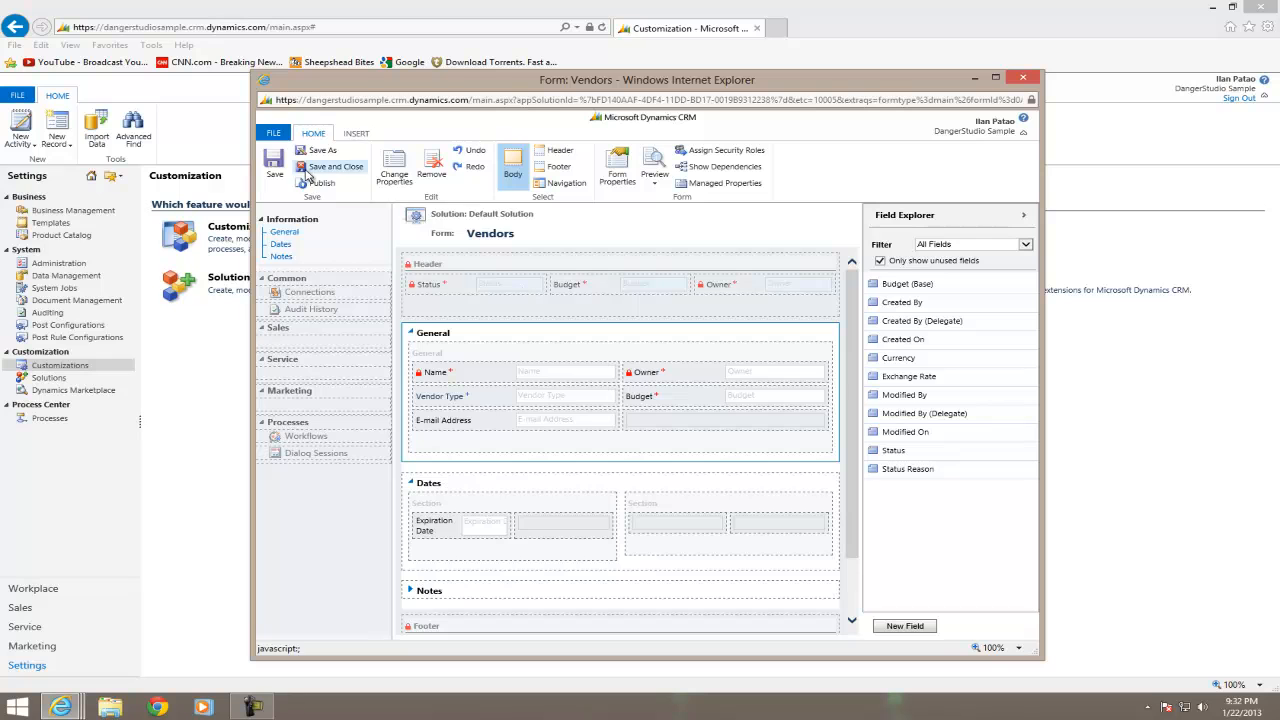
{"action": "left_click", "coordinate": [316, 168]}
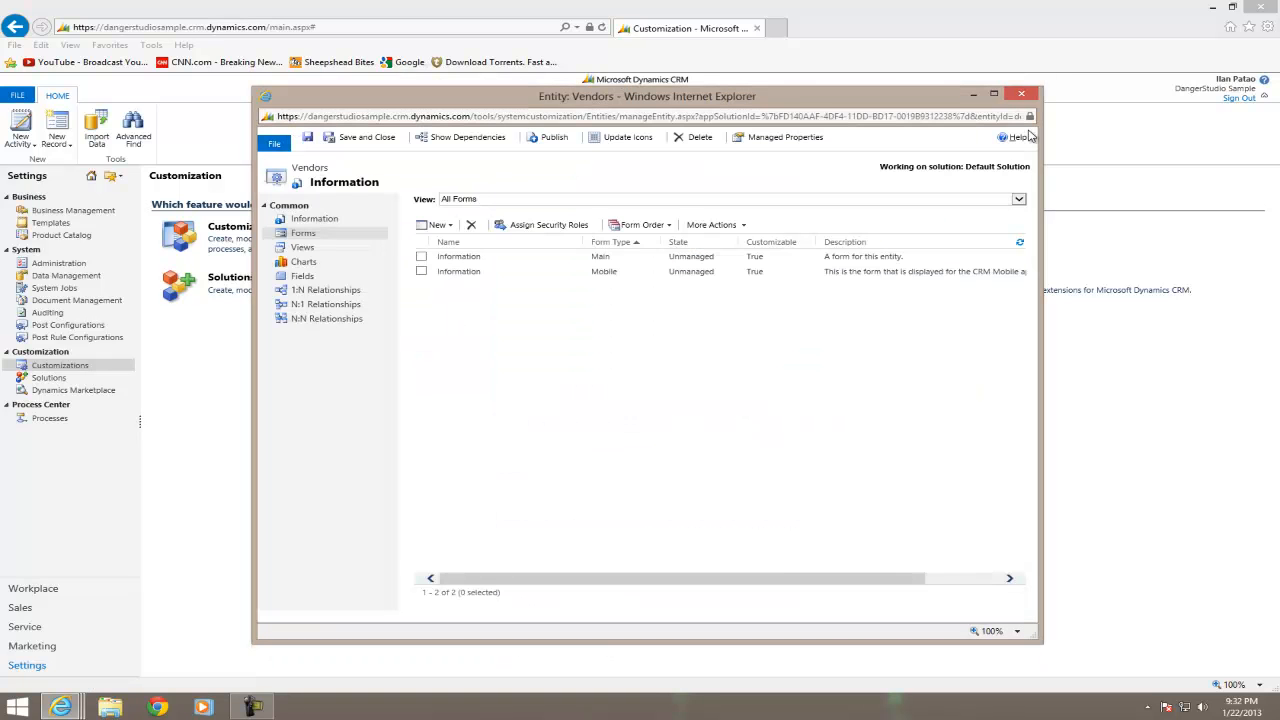
Close the entity and solution windows, reload the CRM page and open the Vendors list in the Workplace.
{"action": "left_click", "coordinate": [1020, 94]}
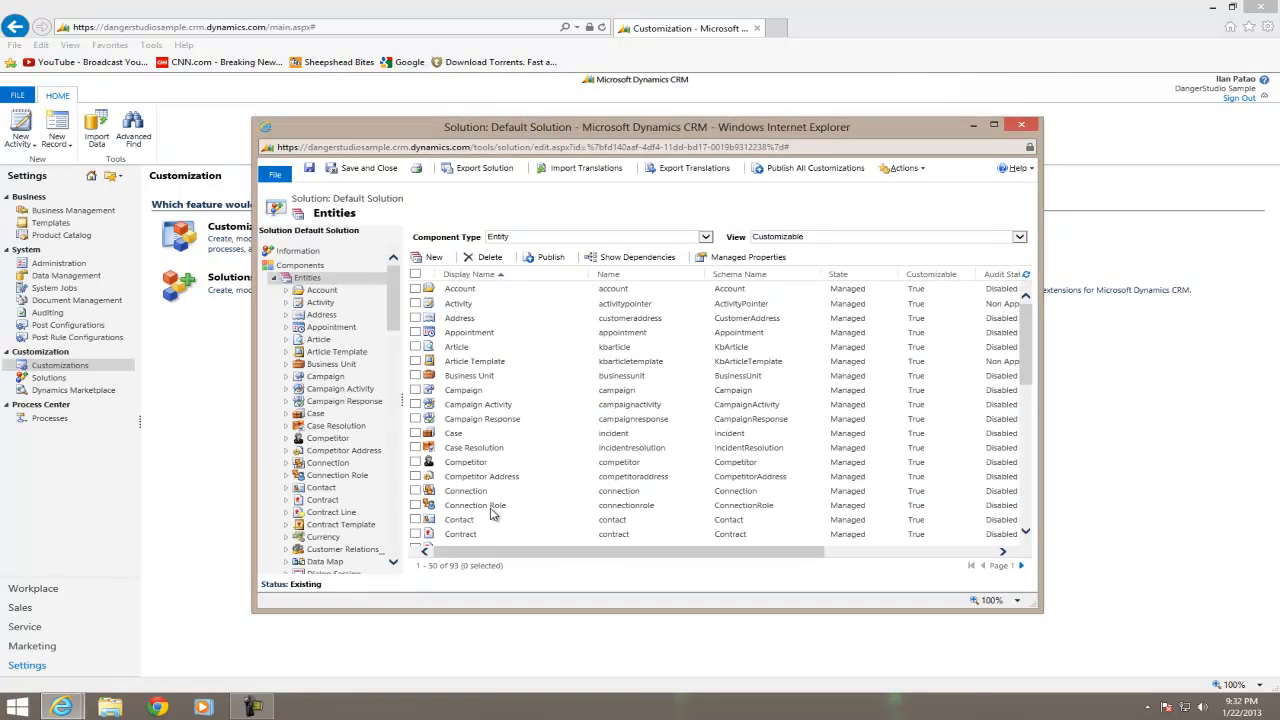
{"action": "left_click", "coordinate": [1033, 127]}
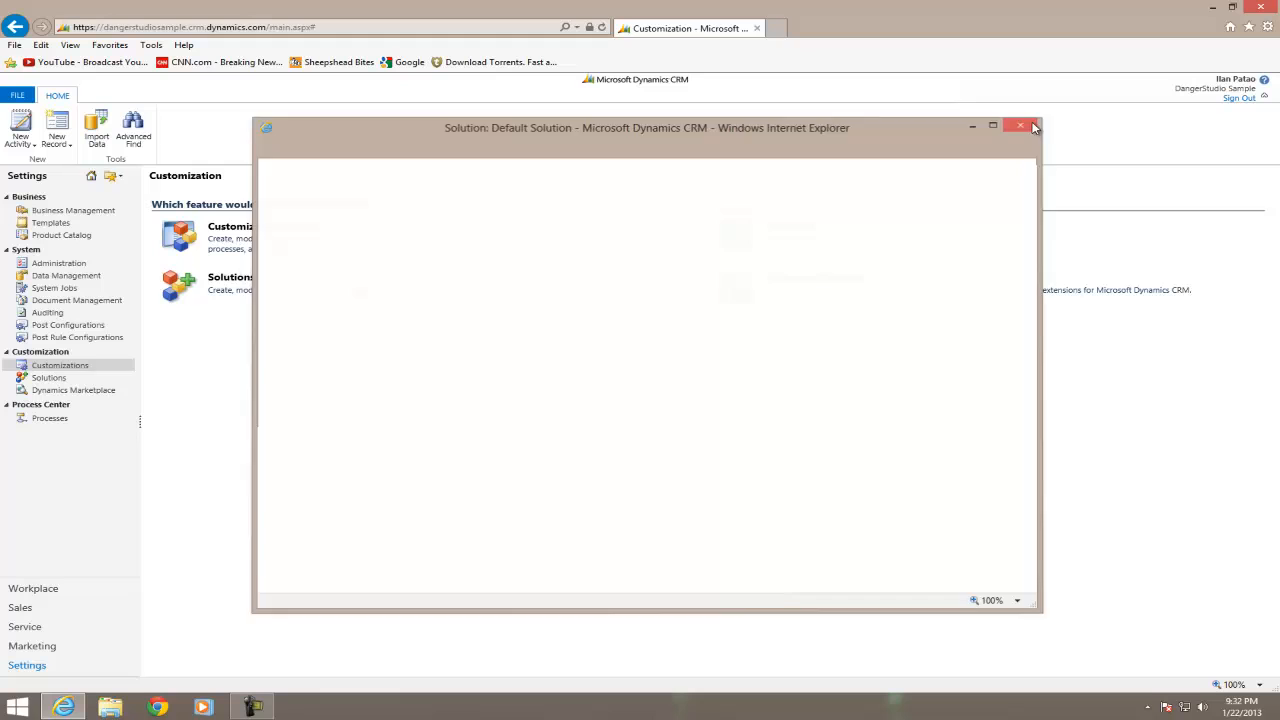
{"action": "left_click", "coordinate": [33, 589]}
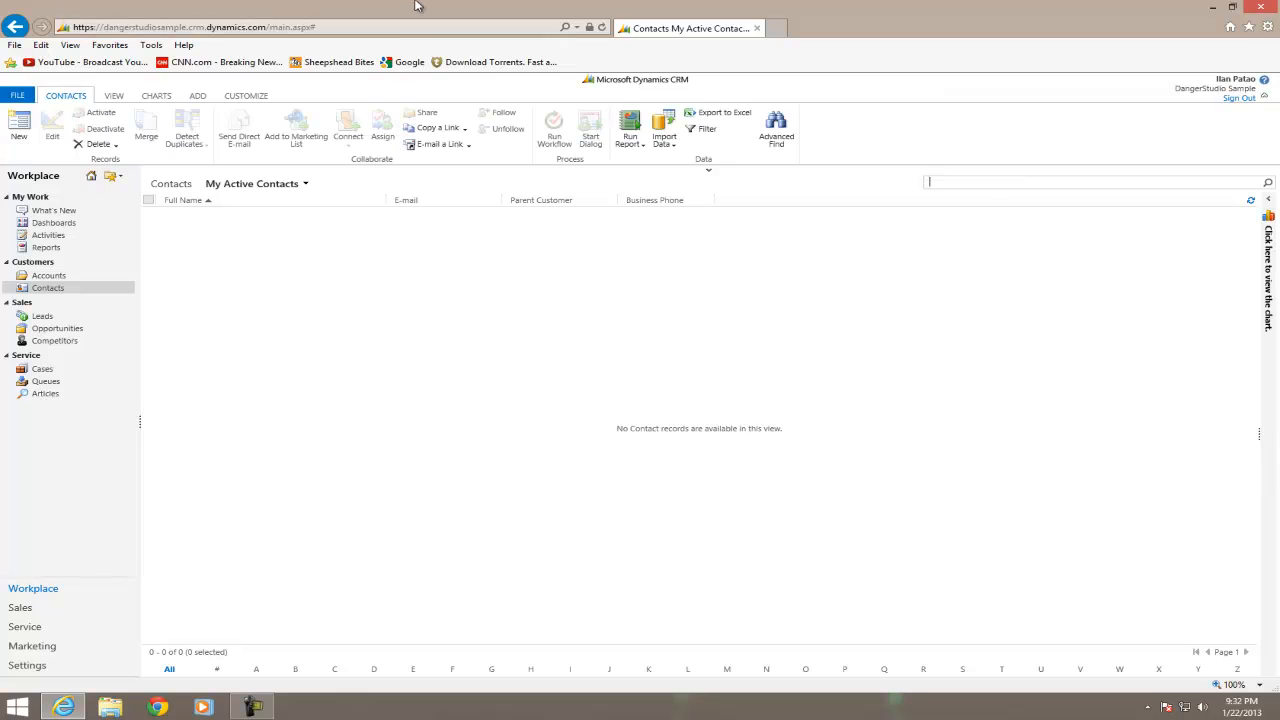
{"action": "left_click", "coordinate": [603, 28]}
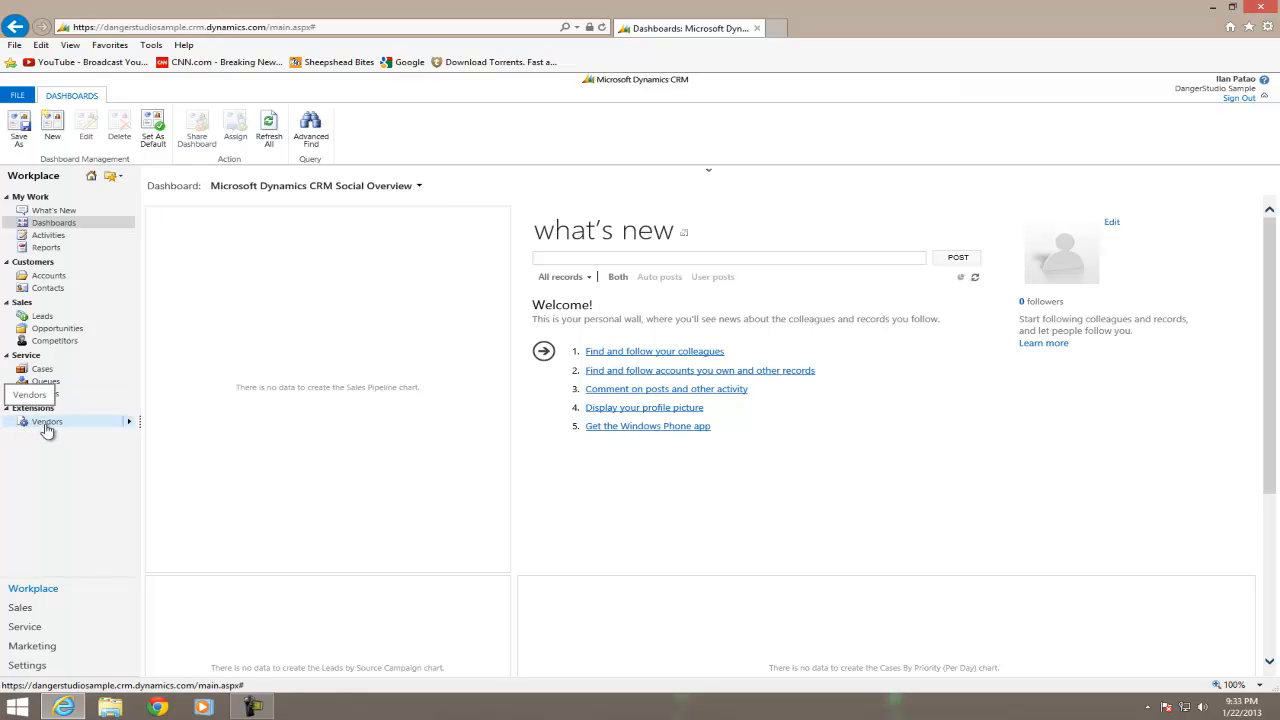
{"action": "left_click", "coordinate": [46, 422]}
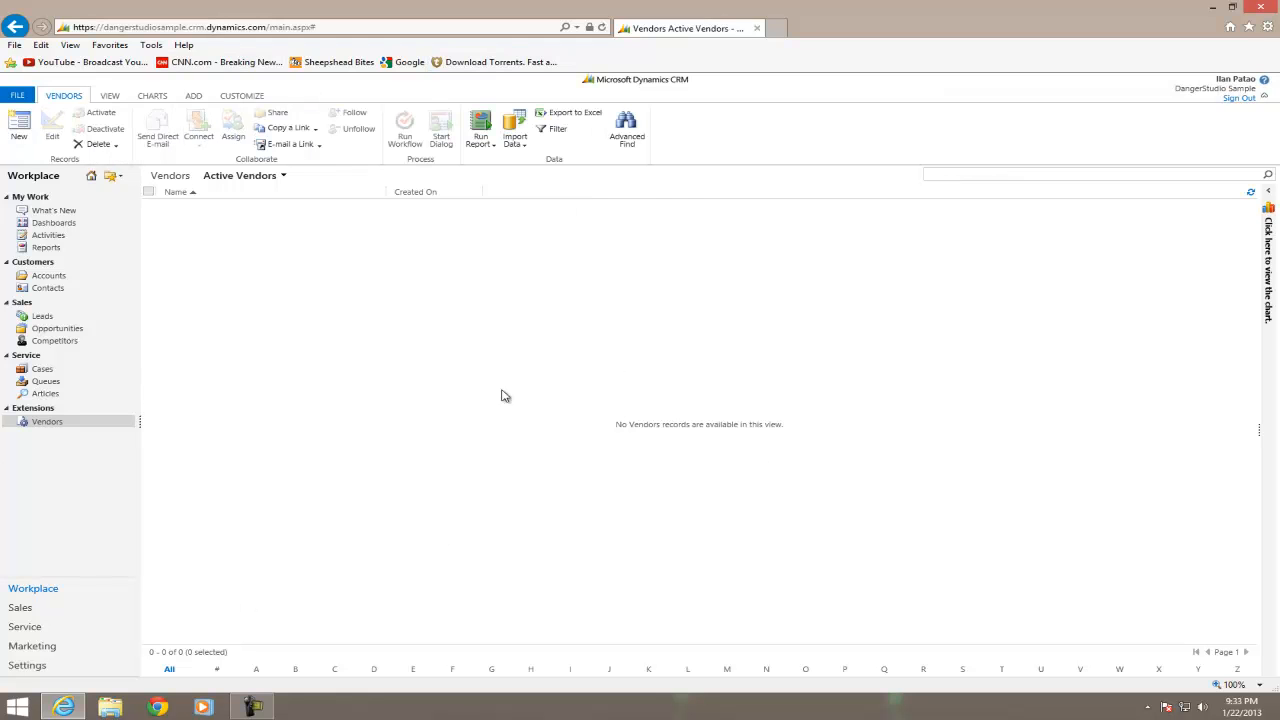
Create a vendor record named Test 123 with type New Vendor, budget $2,500.00, the contact's e-mail address and expiration date 1/1/2013.
{"action": "left_click", "coordinate": [19, 130]}
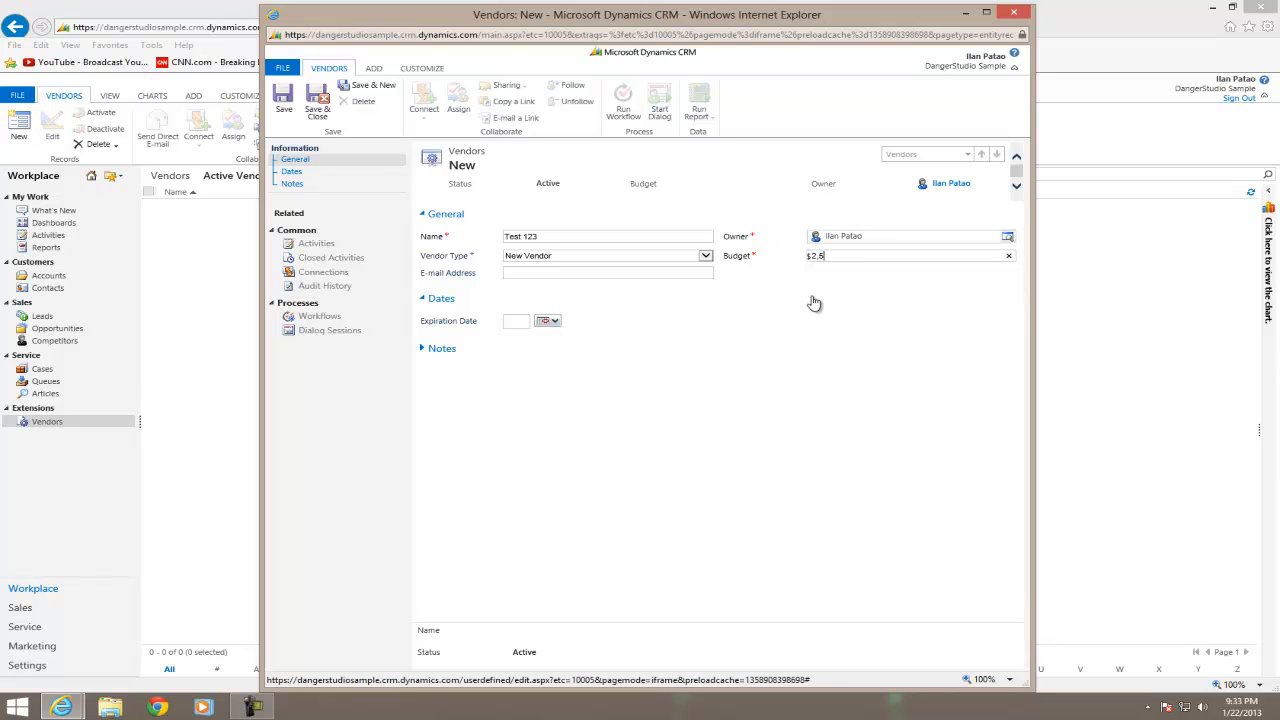
{"action": "left_click", "coordinate": [593, 270]}
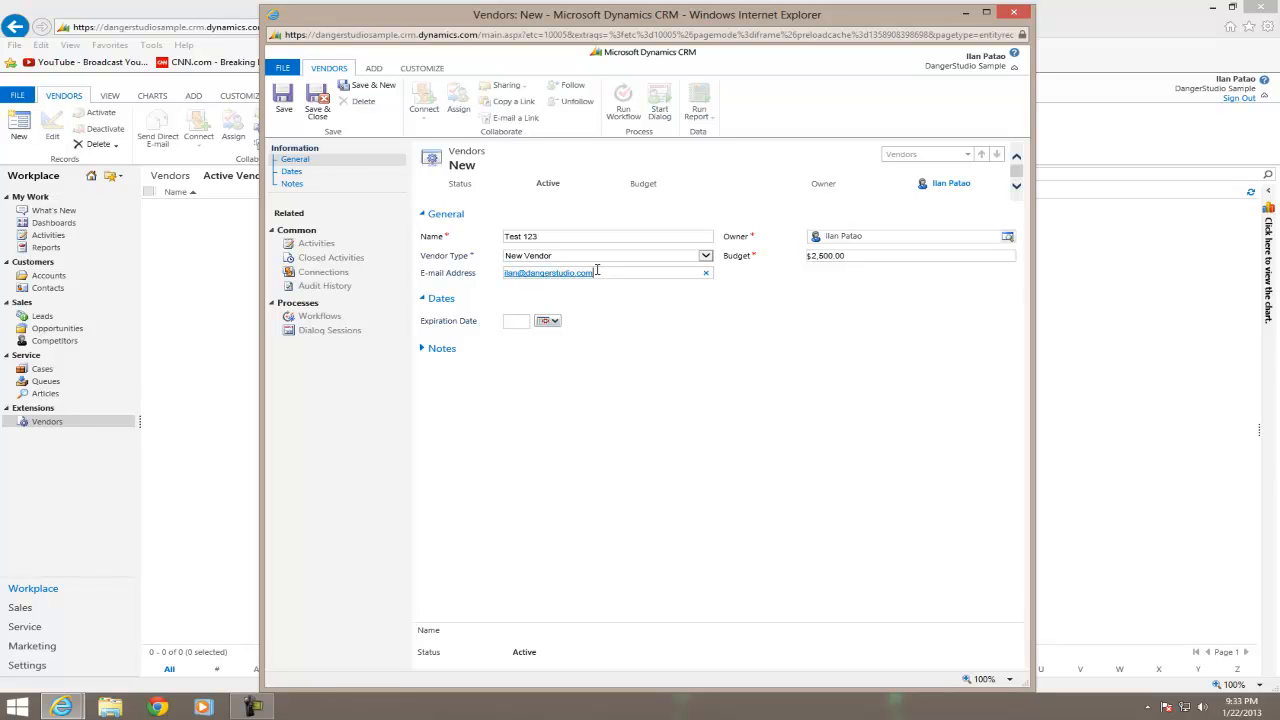
{"action": "left_click", "coordinate": [549, 321]}
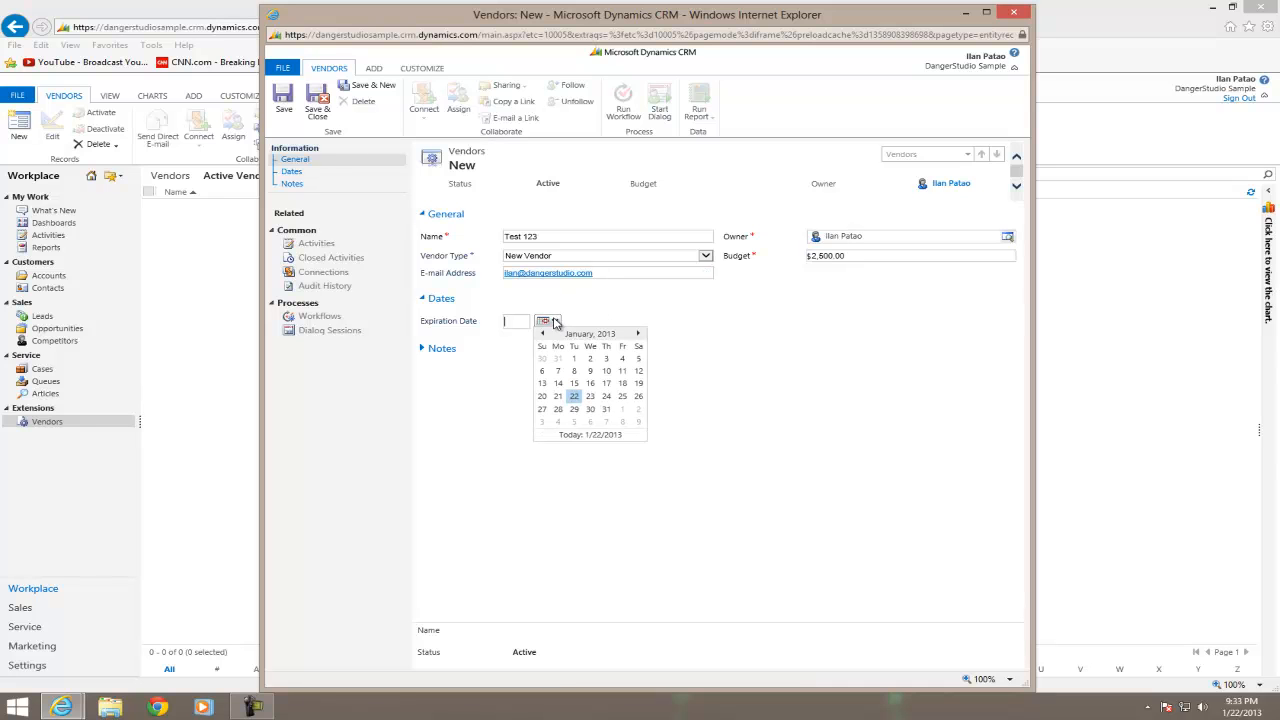
{"action": "left_click", "coordinate": [578, 366]}
{"action": "left_click_drag", "start_coordinate": [514, 322], "coordinate": [700, 324]}
{"action": "left_click", "coordinate": [517, 324]}
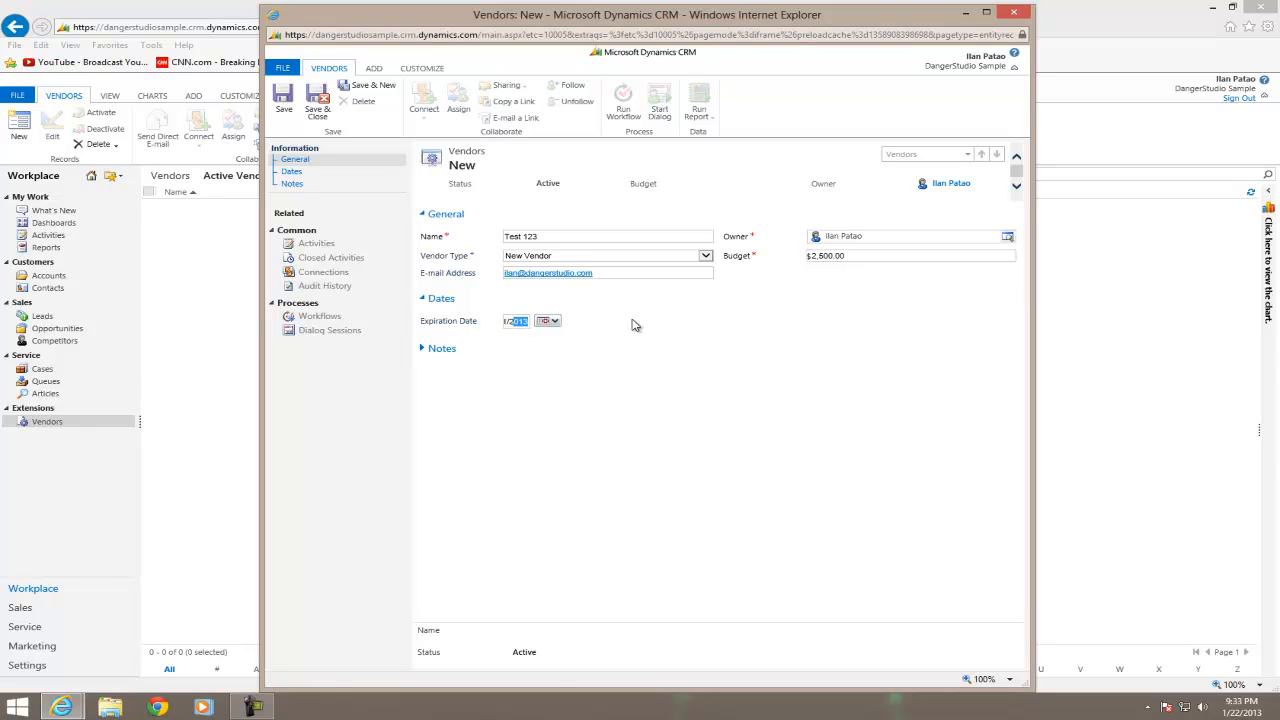
Add the note "This is a test run." to the vendor record, then save and close it.
{"action": "left_click", "coordinate": [419, 352]}
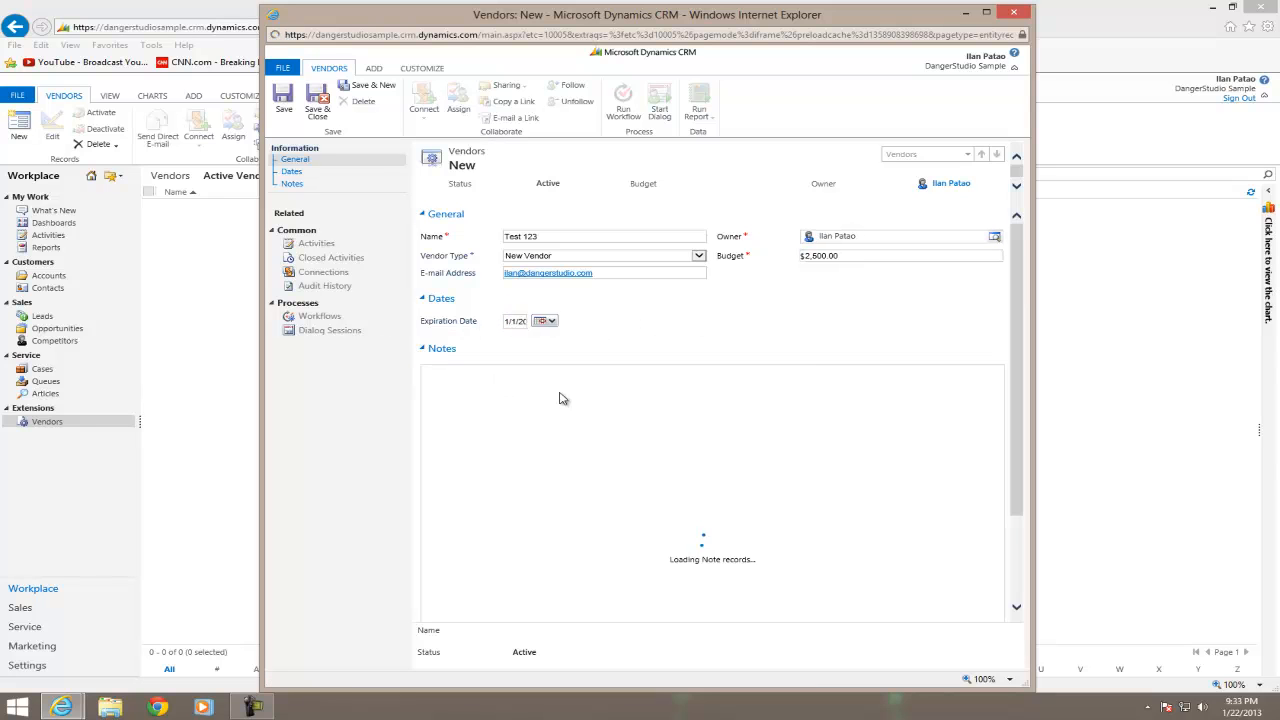
{"action": "left_click", "coordinate": [455, 379]}
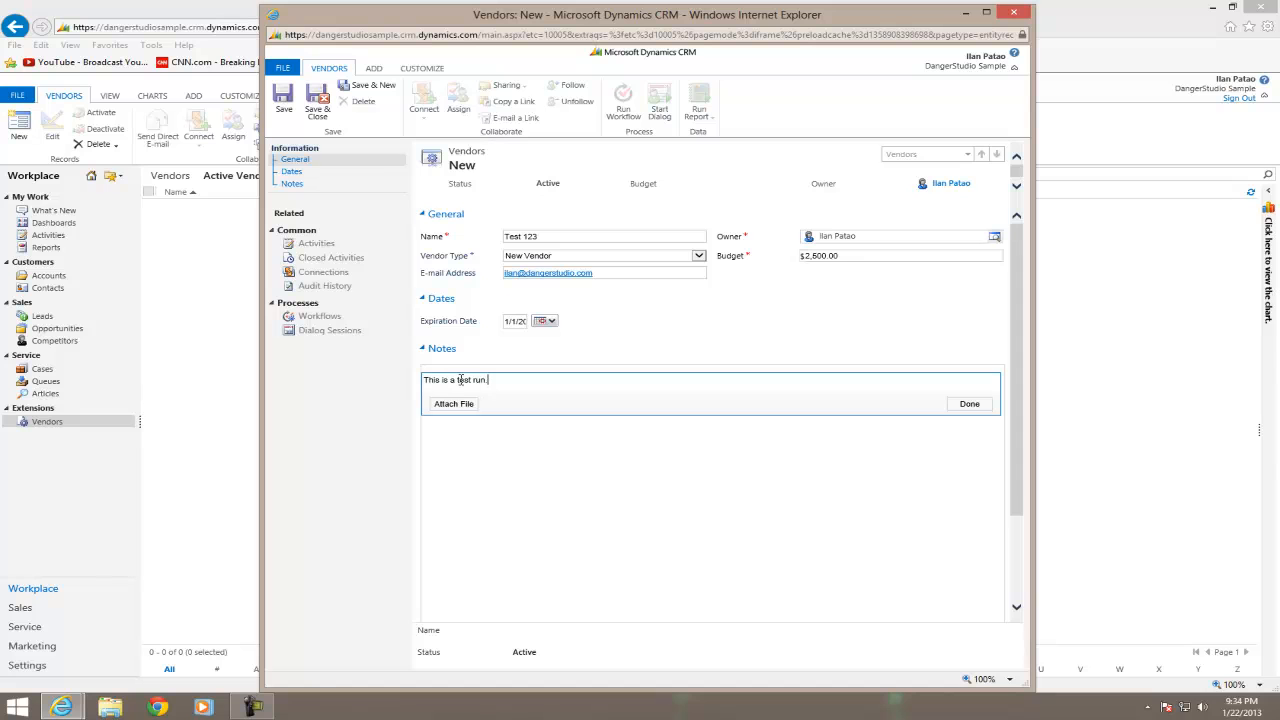
{"action": "left_click", "coordinate": [753, 457]}
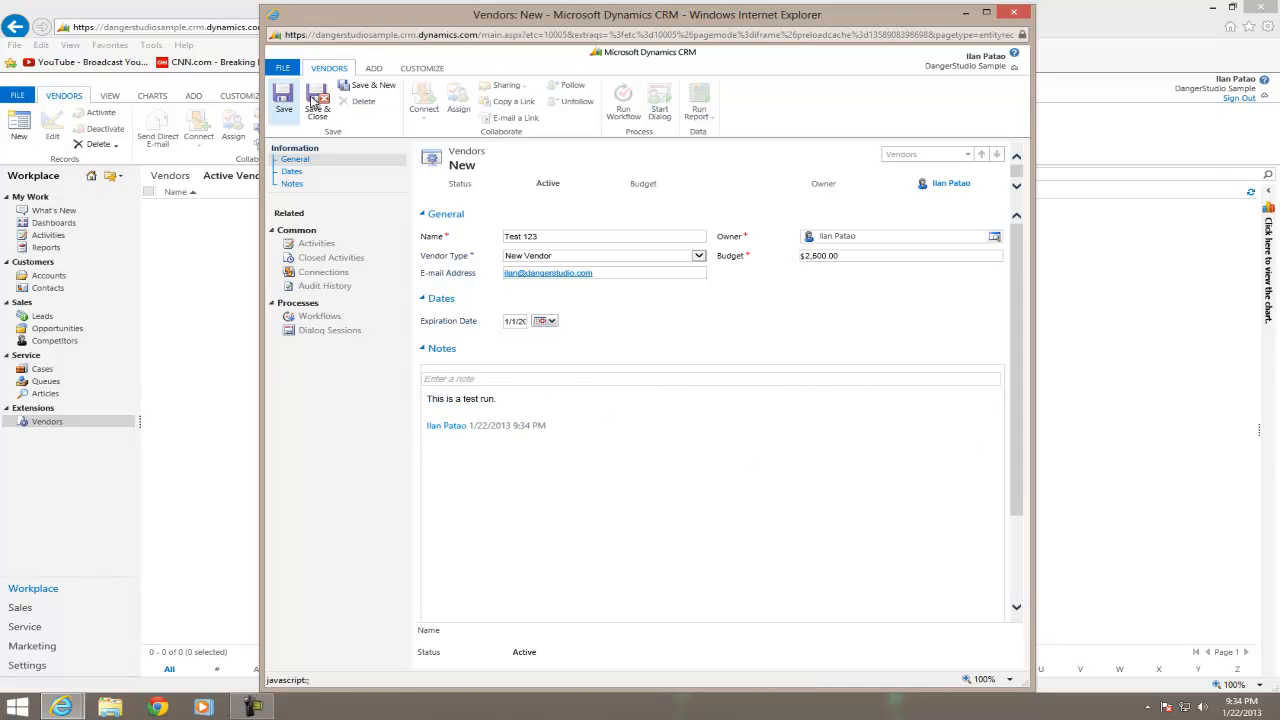
{"action": "left_click", "coordinate": [318, 108]}
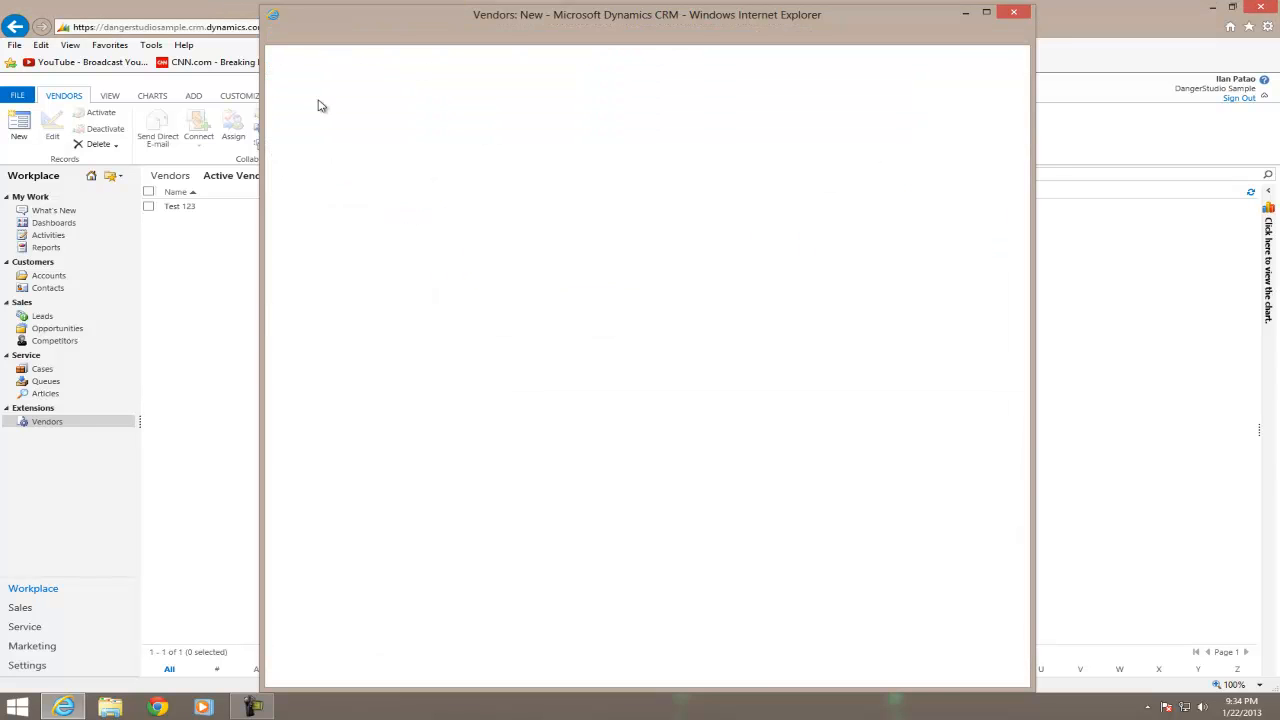
Customize the Active Vendors view by adding the Budget and Vendor Type columns.
{"action": "left_click", "coordinate": [252, 210]}
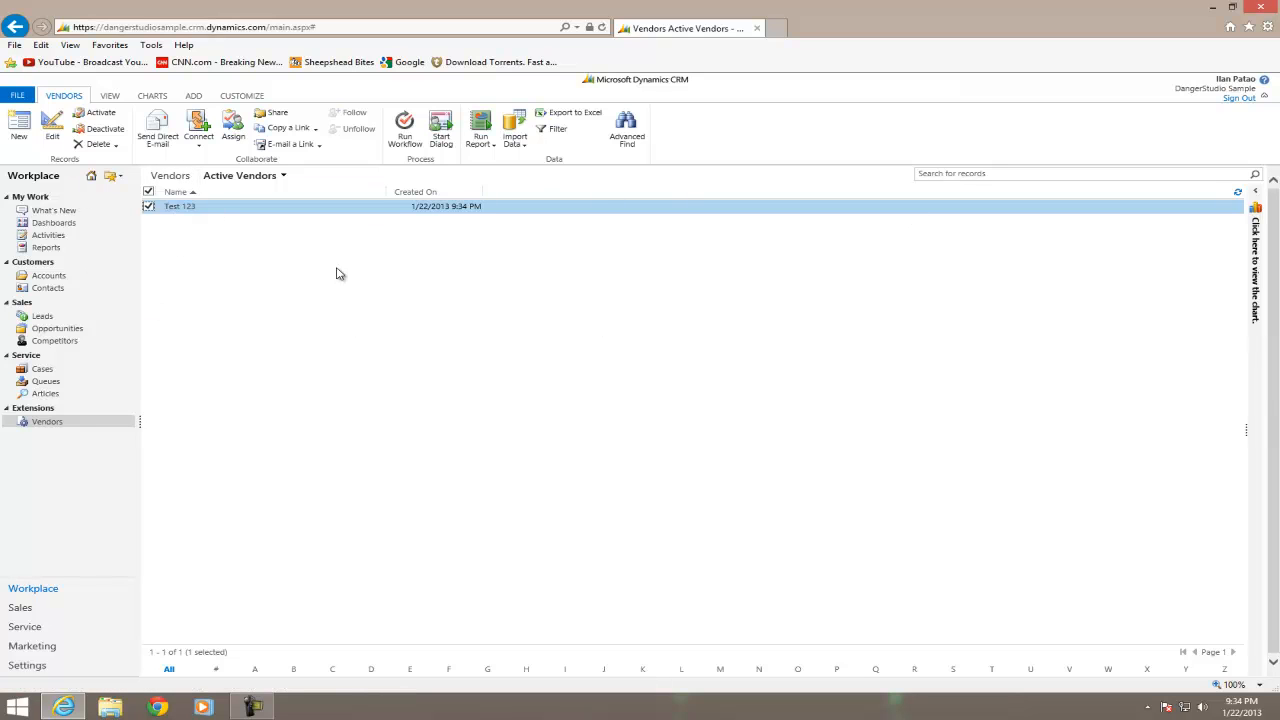
{"action": "left_click", "coordinate": [250, 97]}
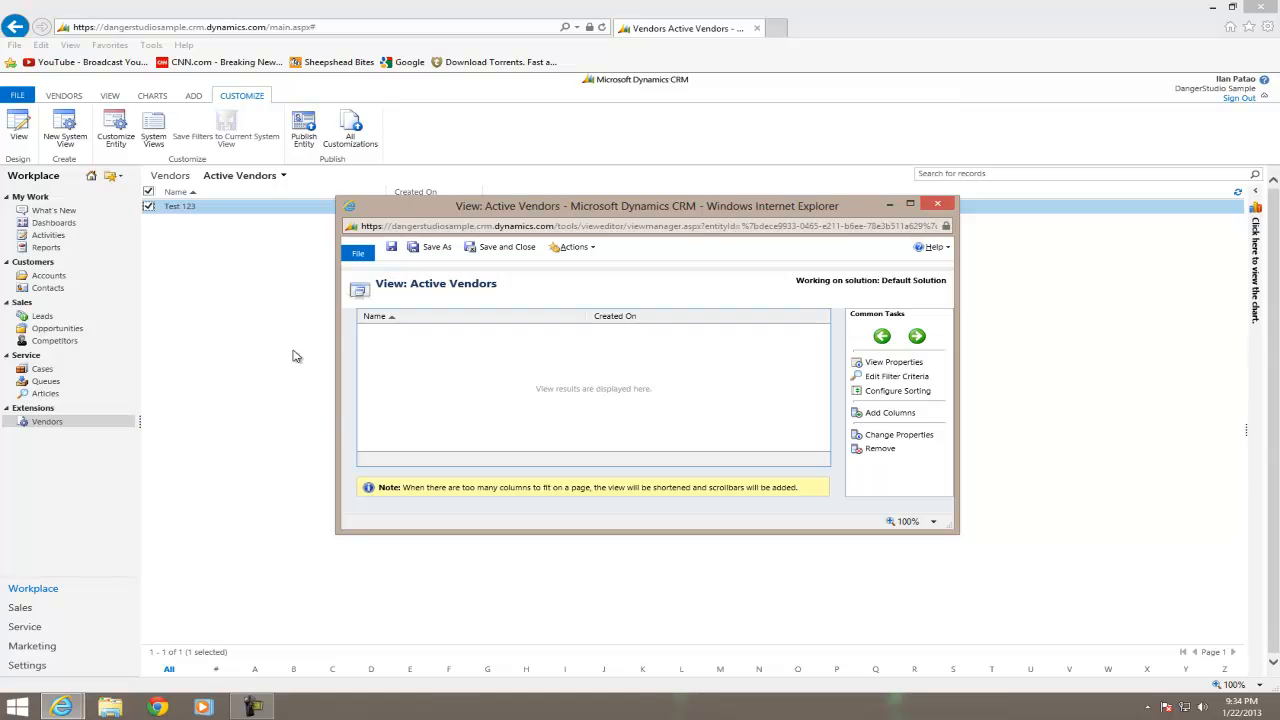
{"action": "left_click", "coordinate": [912, 417]}
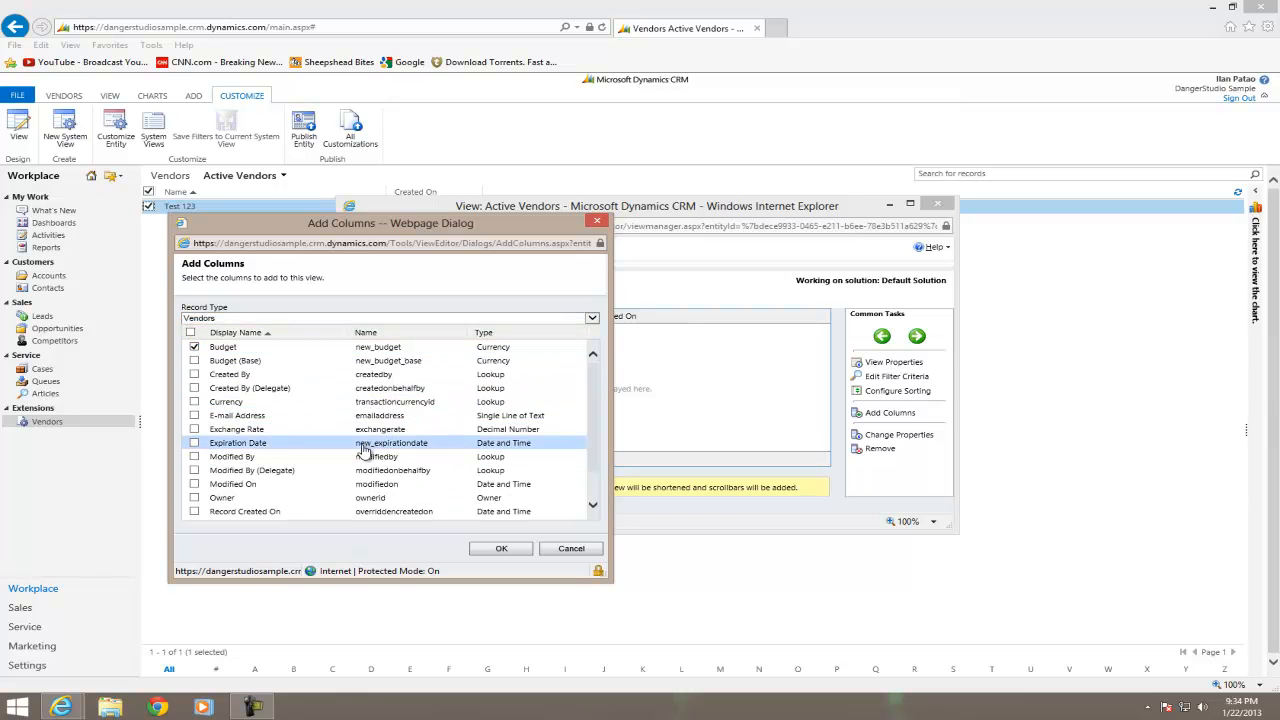
{"action": "scroll", "coordinate": [337, 466], "scroll_direction": "down", "scroll_amount": 1}
{"action": "left_click", "coordinate": [311, 513]}
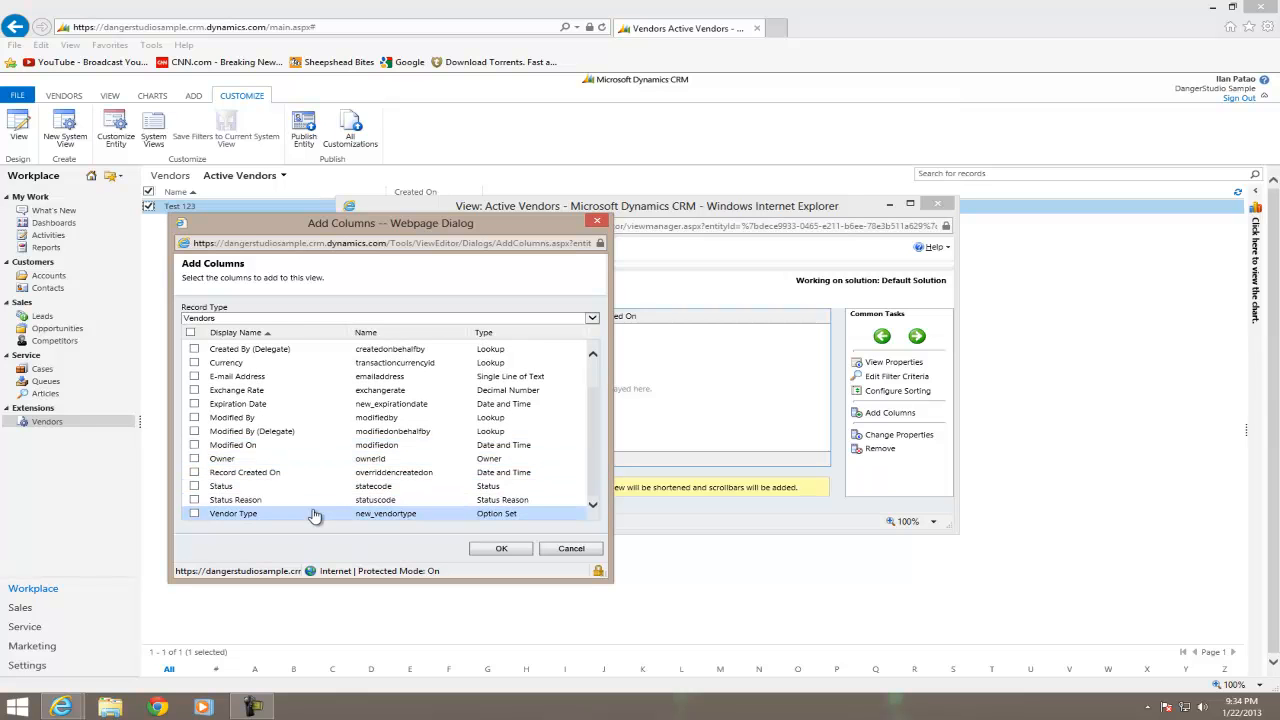
{"action": "left_click", "coordinate": [533, 547]}
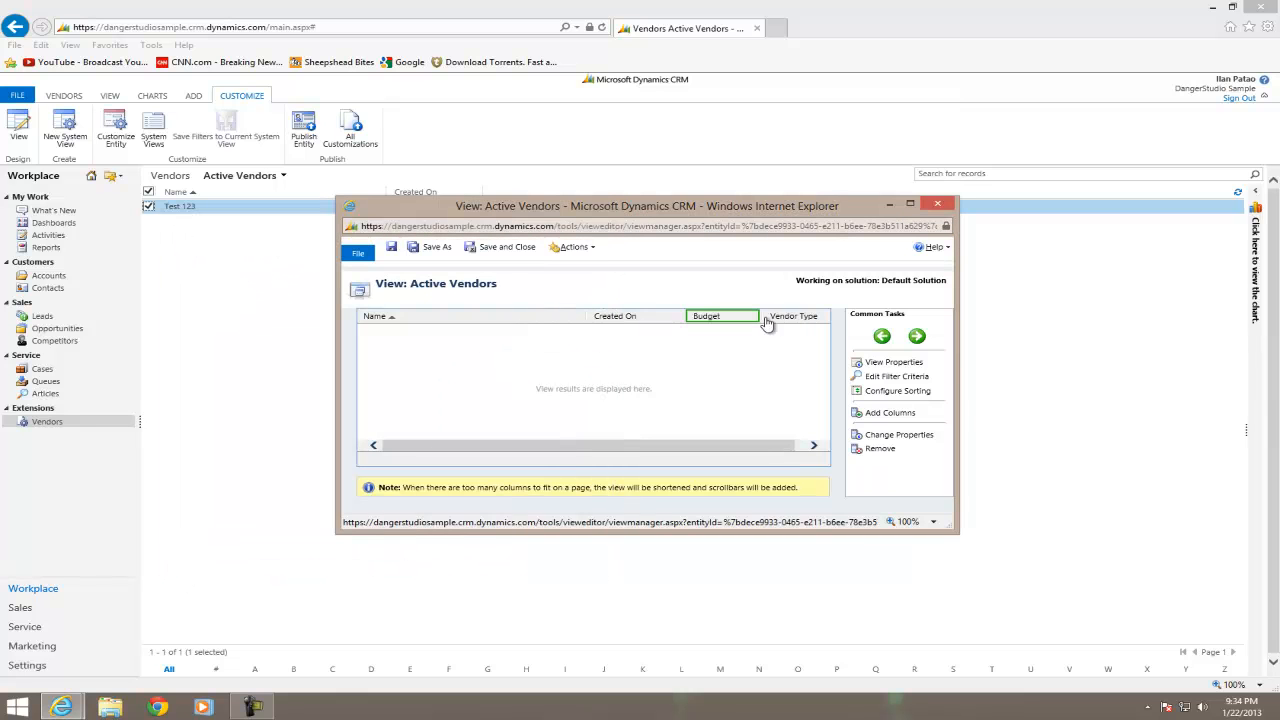
Reorder the view's columns as Name, Vendor Type, Budget, Created On, then save and close the view.
{"action": "left_click", "coordinate": [881, 336]}
{"action": "left_click", "coordinate": [881, 336]}
{"action": "left_click", "coordinate": [881, 336]}
{"action": "left_click", "coordinate": [916, 337]}
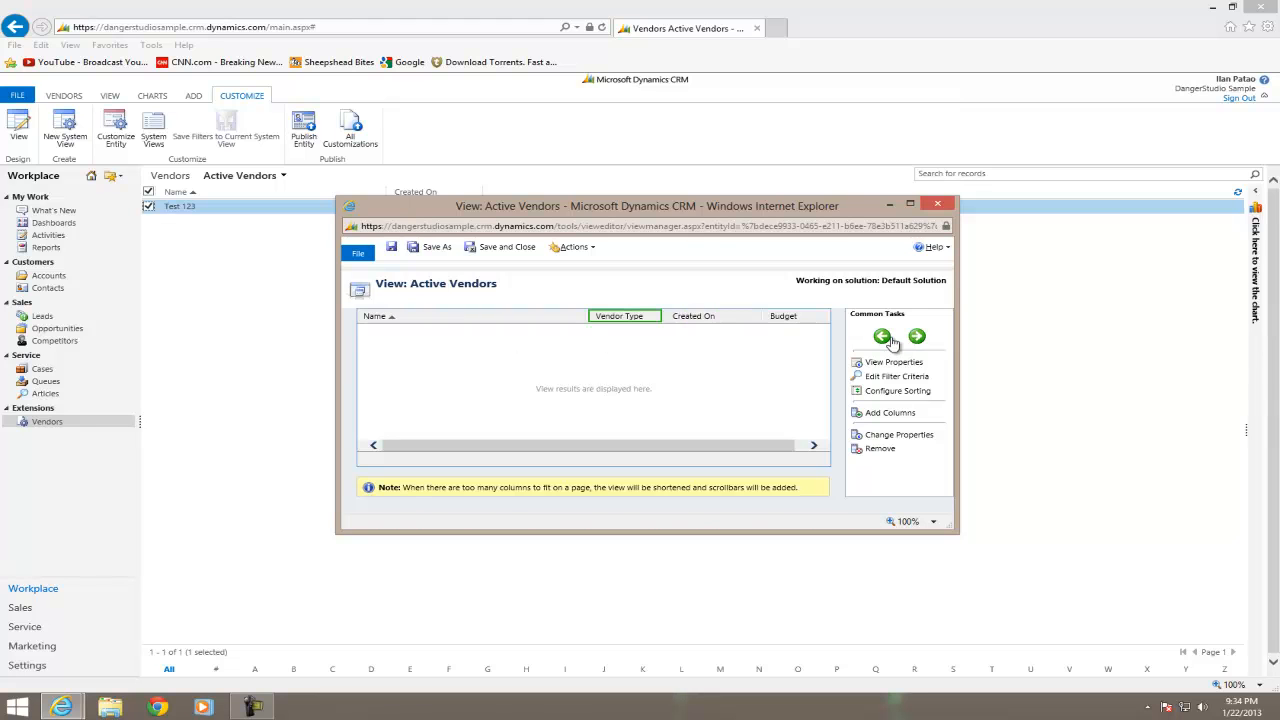
{"action": "left_click", "coordinate": [789, 317]}
{"action": "left_click", "coordinate": [700, 320]}
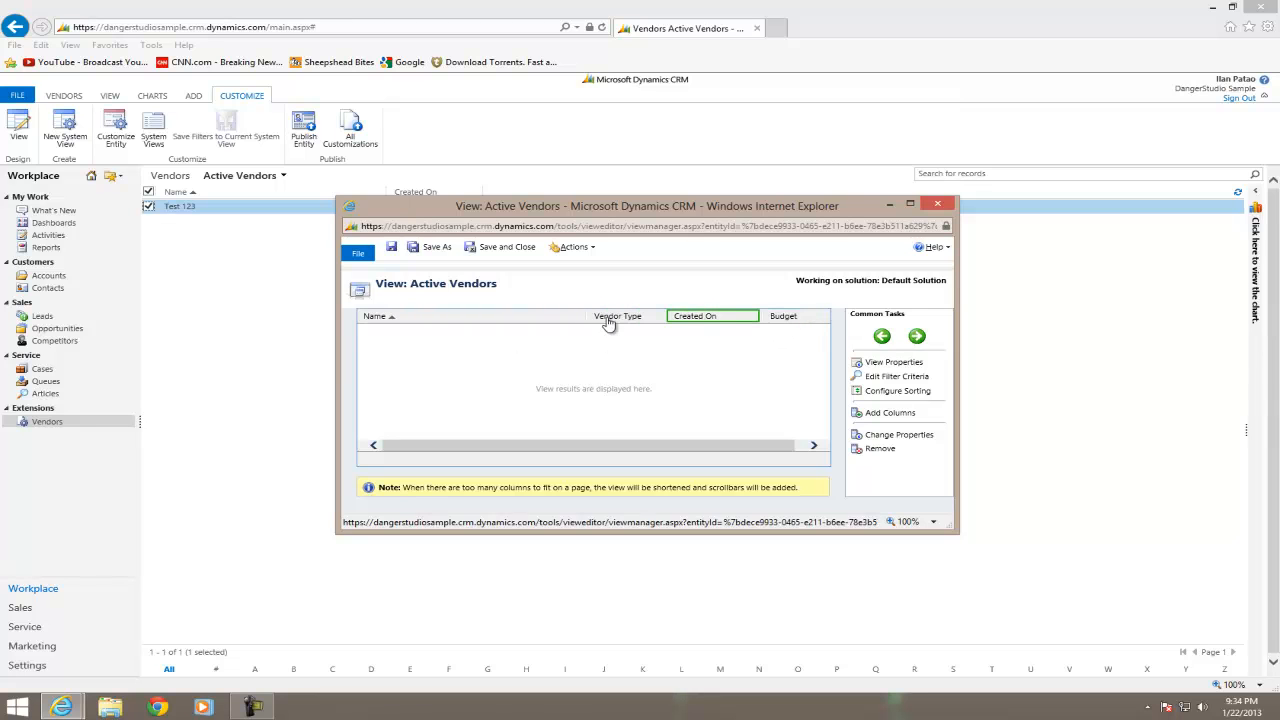
{"action": "left_click", "coordinate": [917, 337]}
{"action": "left_click", "coordinate": [510, 249]}
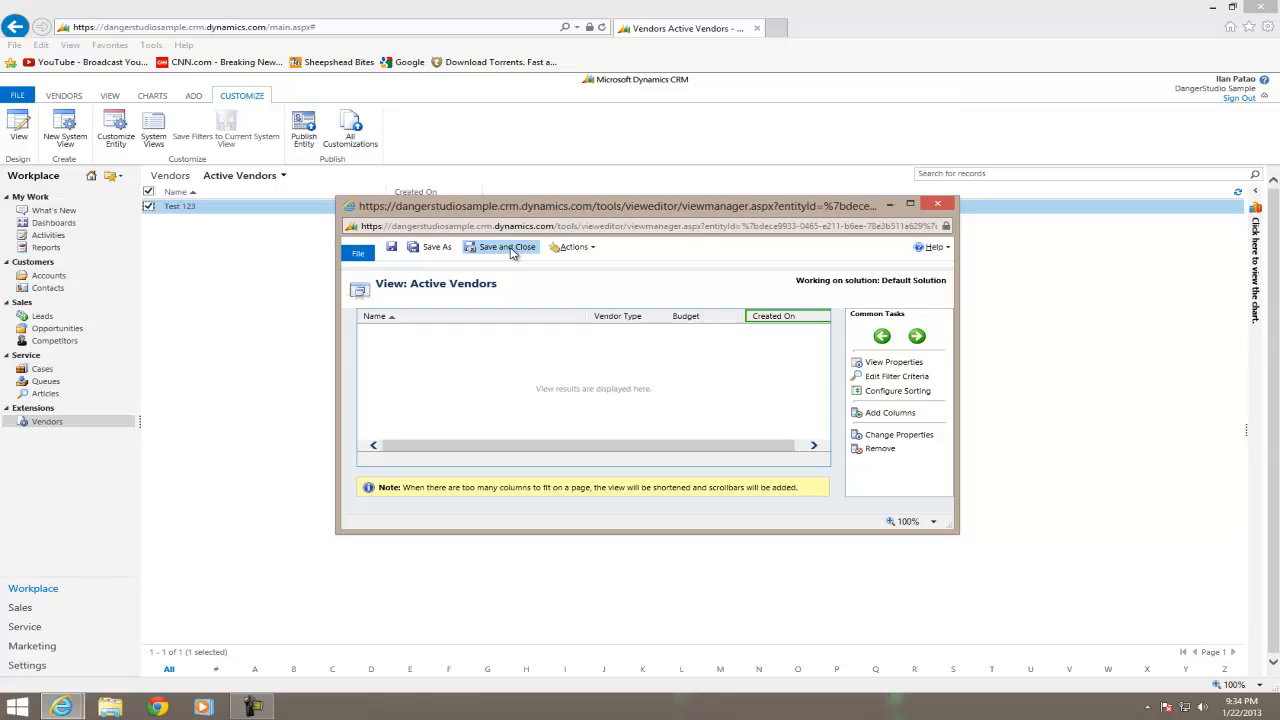
Publish all customizations and reload the Active Vendors list.
{"action": "left_click", "coordinate": [348, 122]}
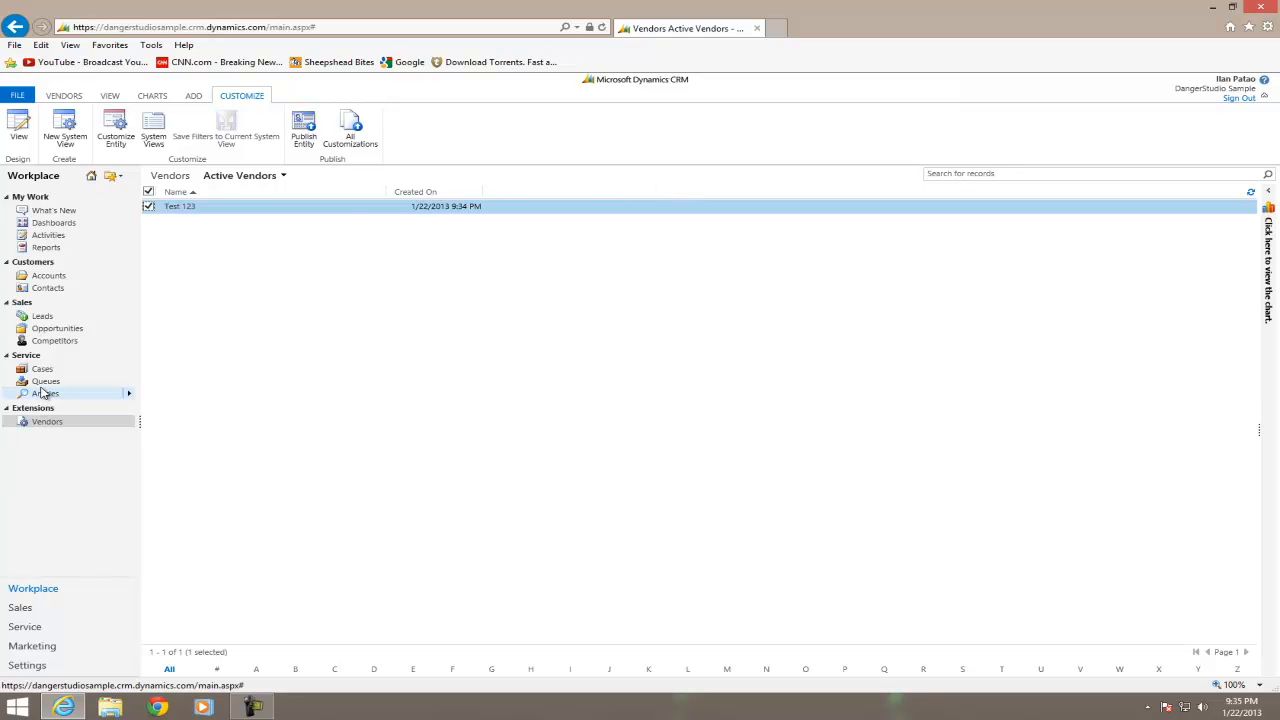
{"action": "left_click", "coordinate": [603, 30]}
{"action": "left_click", "coordinate": [202, 28]}
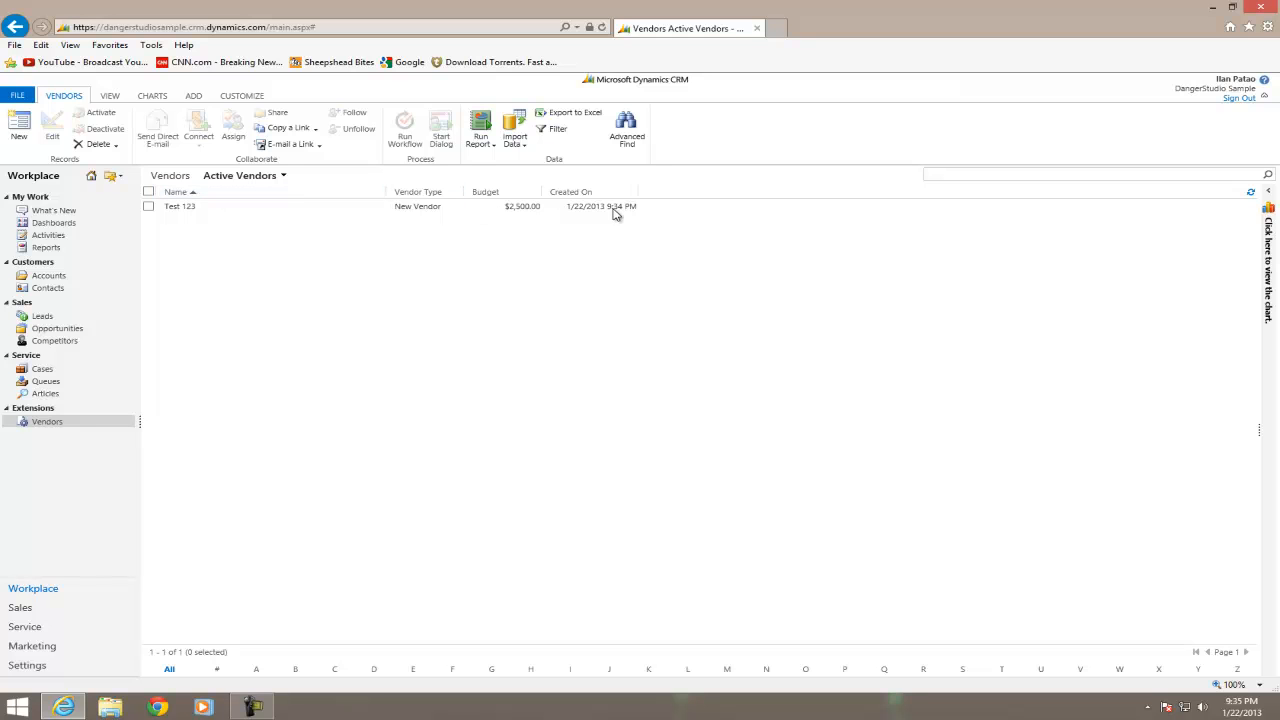
{"action": "left_click", "coordinate": [430, 208]}
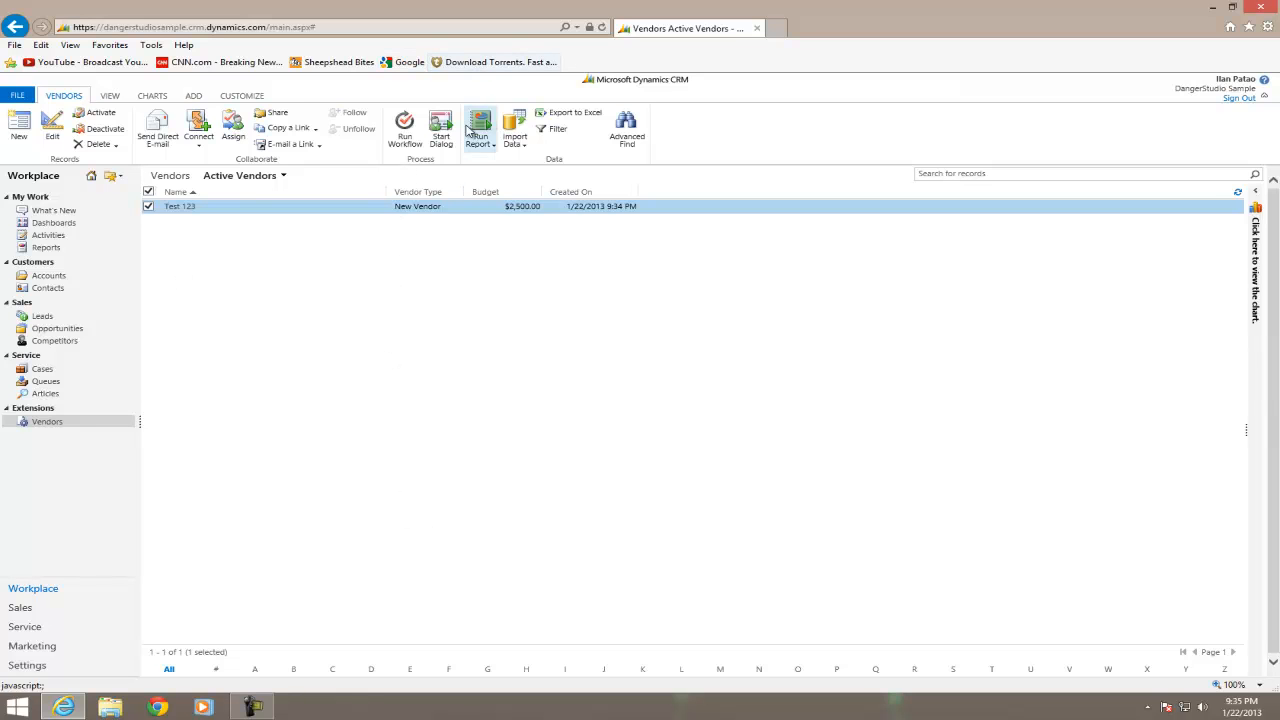
Start a new vendor record named 123 Test with type Existing Vendor, the contact's e-mail address and a budget of $50,000.00.
{"action": "left_click", "coordinate": [19, 126]}
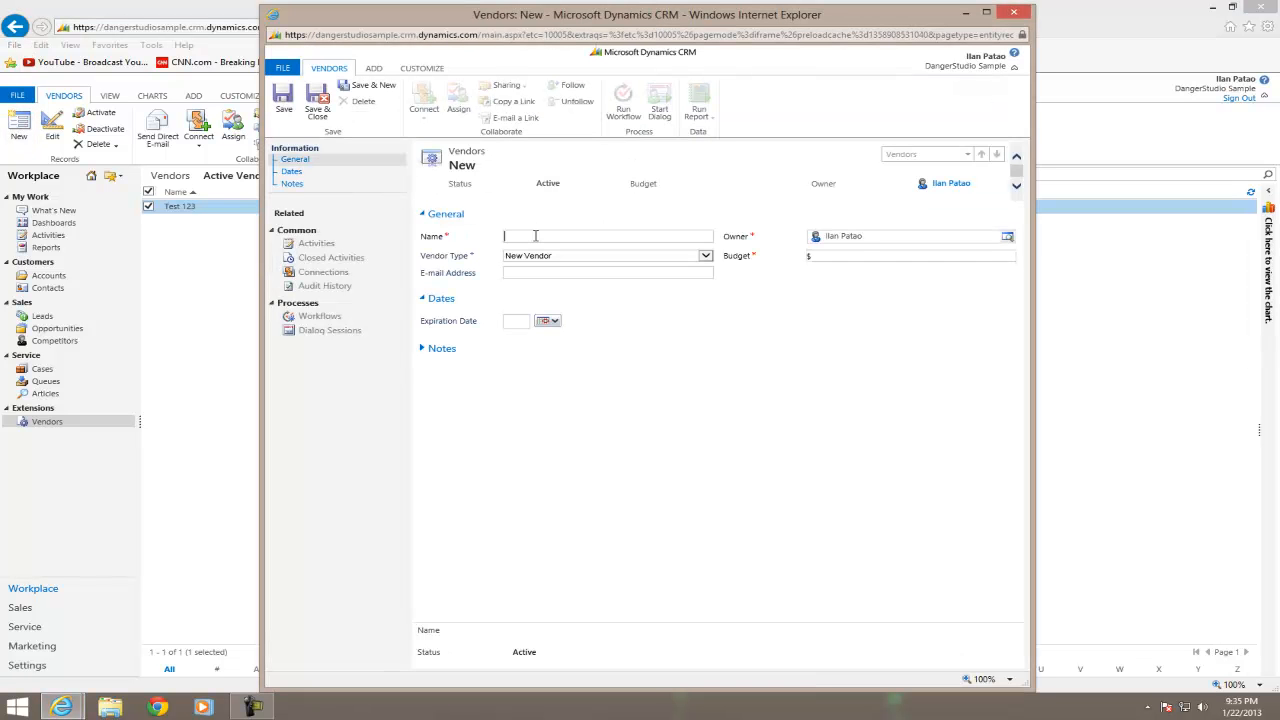
{"action": "mouse_move", "coordinate": [538, 236]}
{"action": "left_mouse_down"}
{"action": "mouse_move", "coordinate": [516, 237]}
{"action": "mouse_move", "coordinate": [527, 240]}
{"action": "left_mouse_up"}
{"action": "type", "text": "est"}
{"action": "left_click", "coordinate": [550, 256]}
{"action": "left_click", "coordinate": [594, 265]}
{"action": "left_click", "coordinate": [578, 272]}
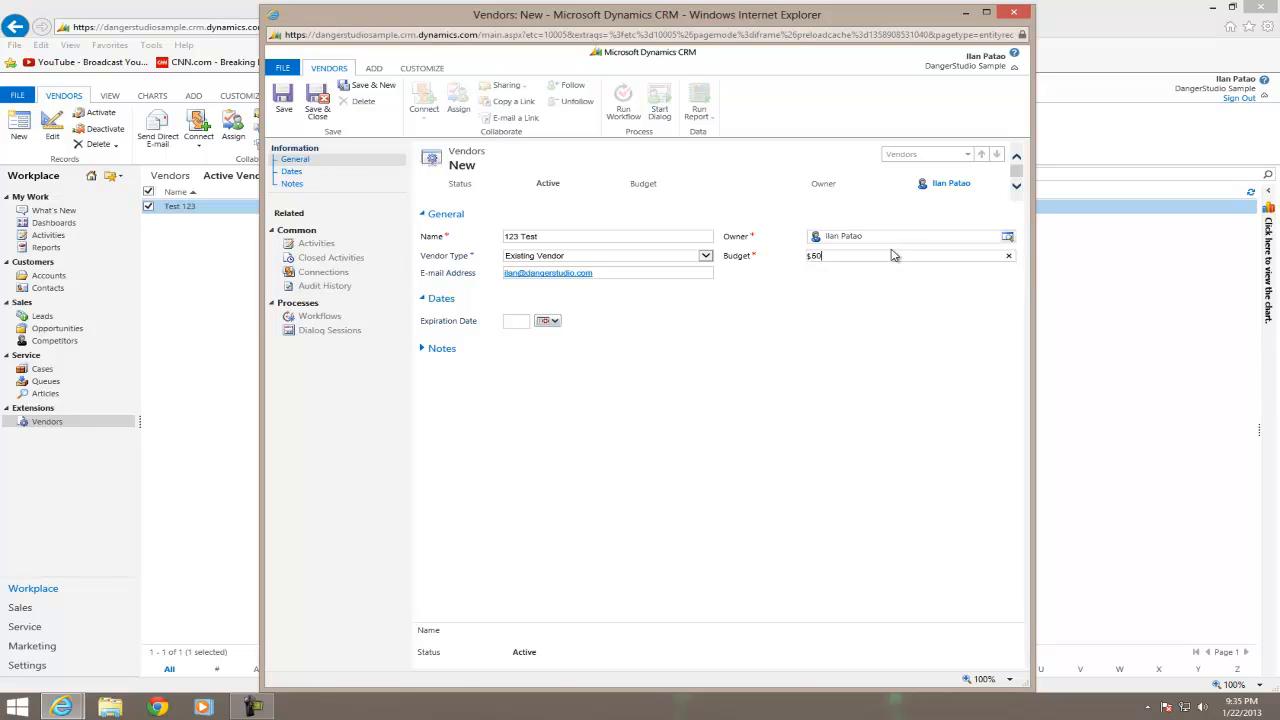
{"action": "key", "text": "Tab"}
Set the new vendor's expiration date to 1/1/2014.
{"action": "left_click", "coordinate": [547, 320]}
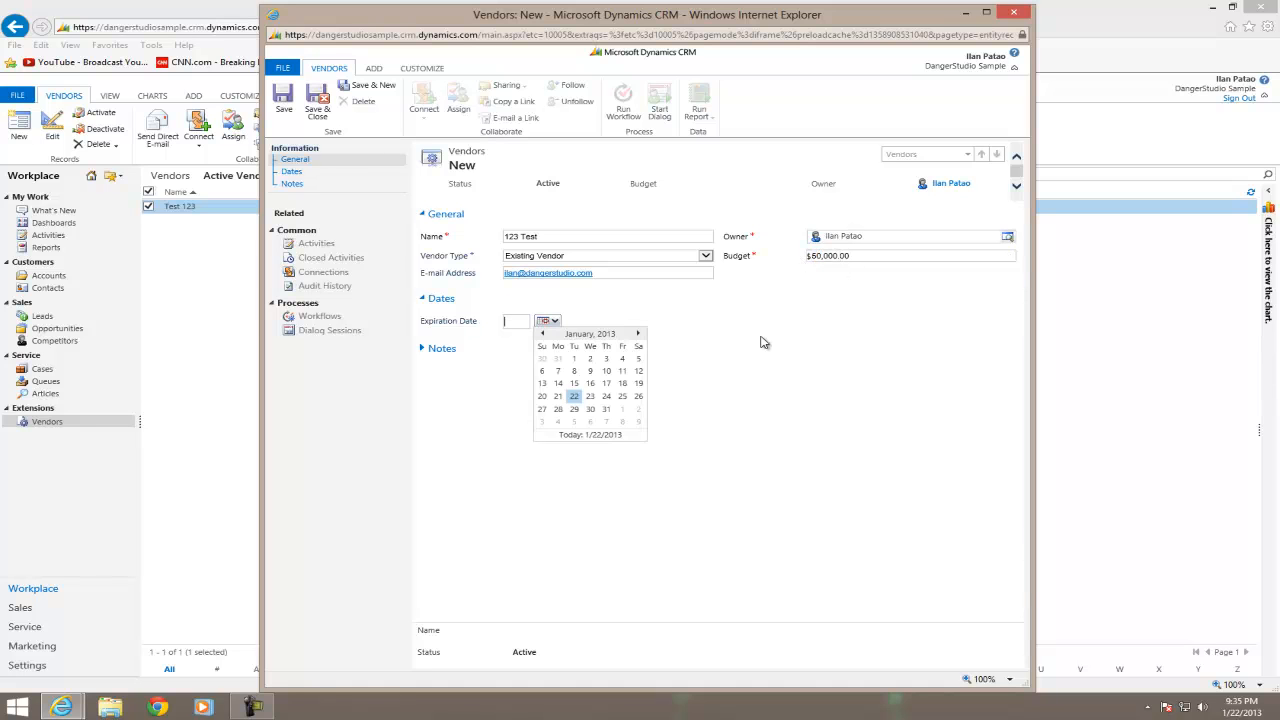
{"action": "left_click", "coordinate": [602, 336]}
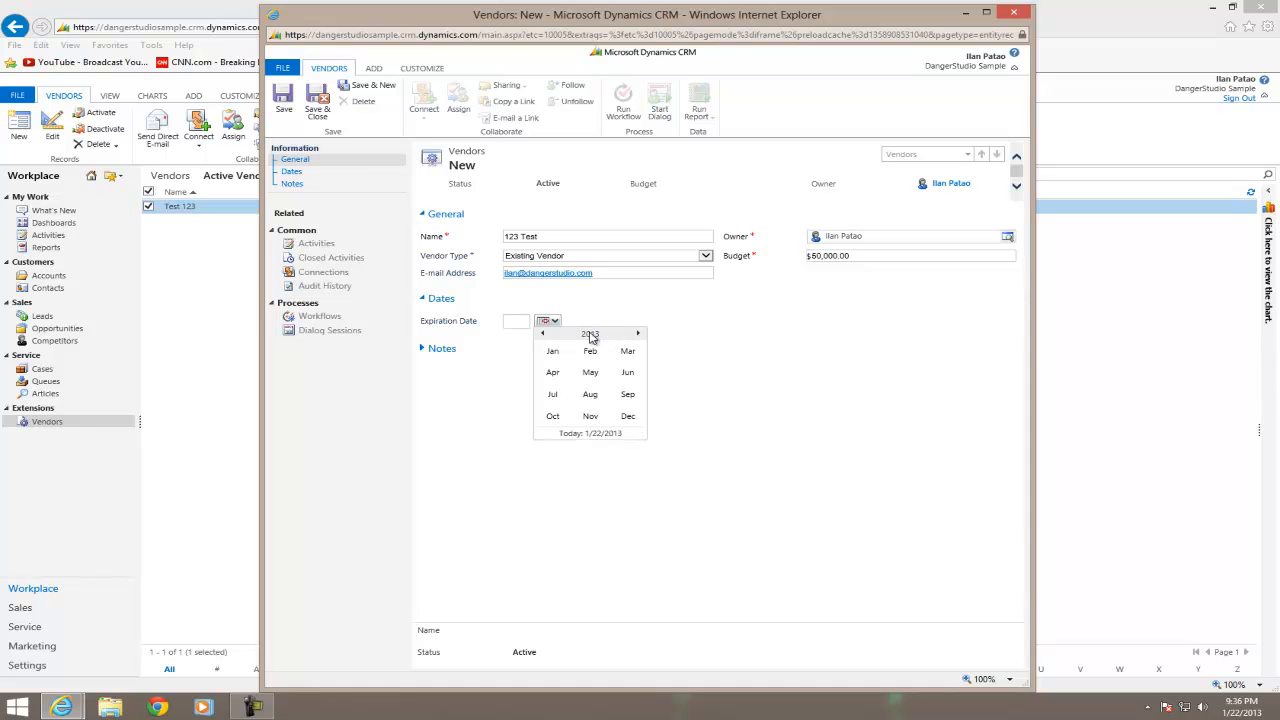
{"action": "left_click", "coordinate": [638, 334]}
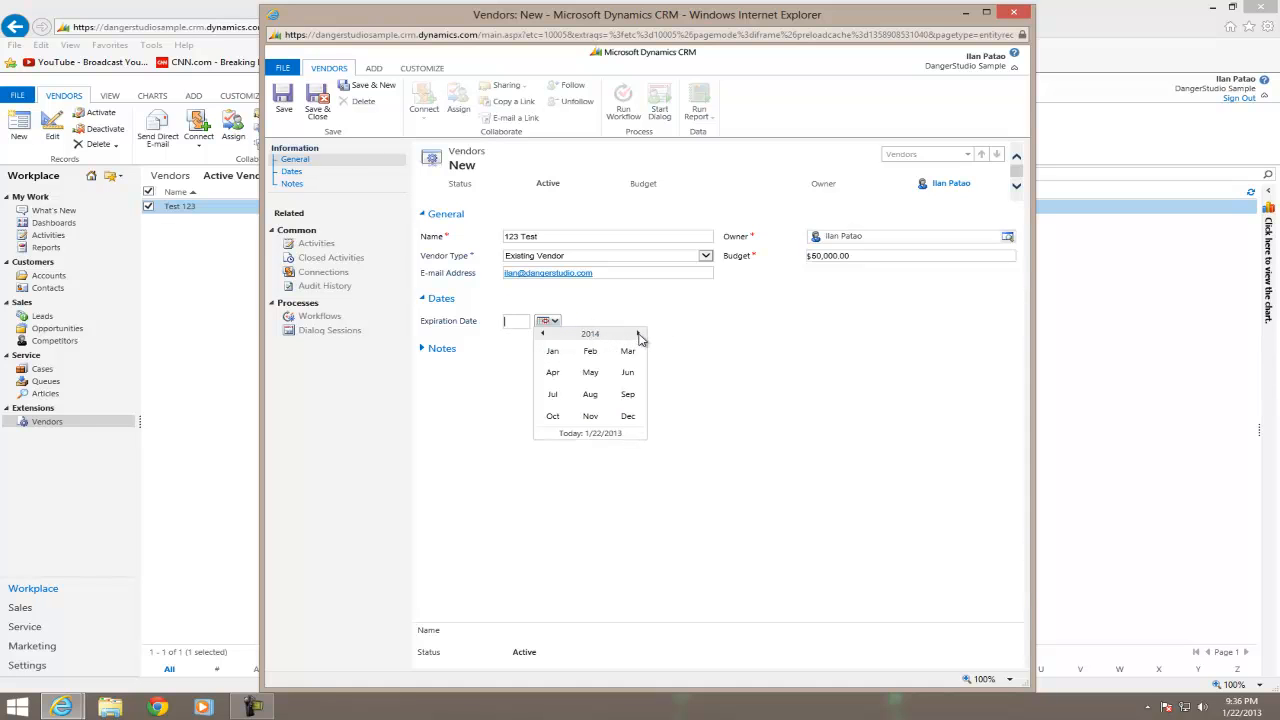
{"action": "left_click", "coordinate": [555, 353]}
{"action": "left_click", "coordinate": [590, 371]}
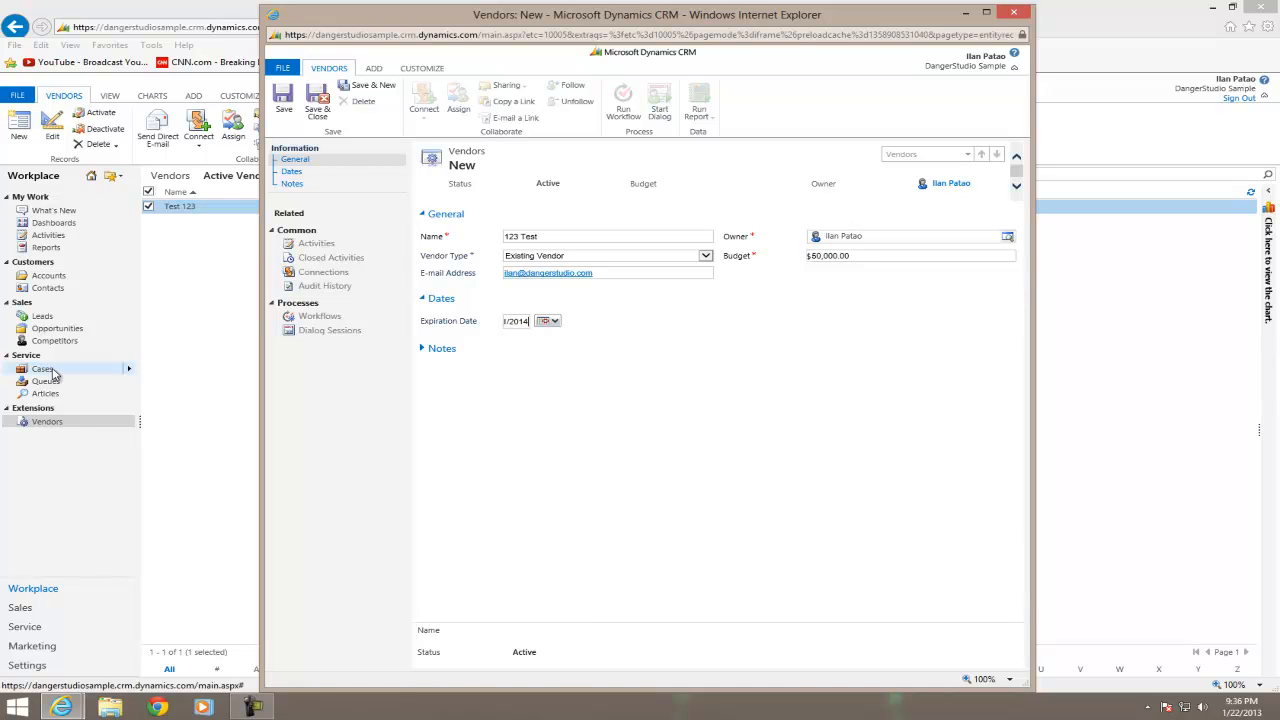
Add a short test note to the 123 Test vendor record, then save and close it.
{"action": "left_click", "coordinate": [423, 352]}
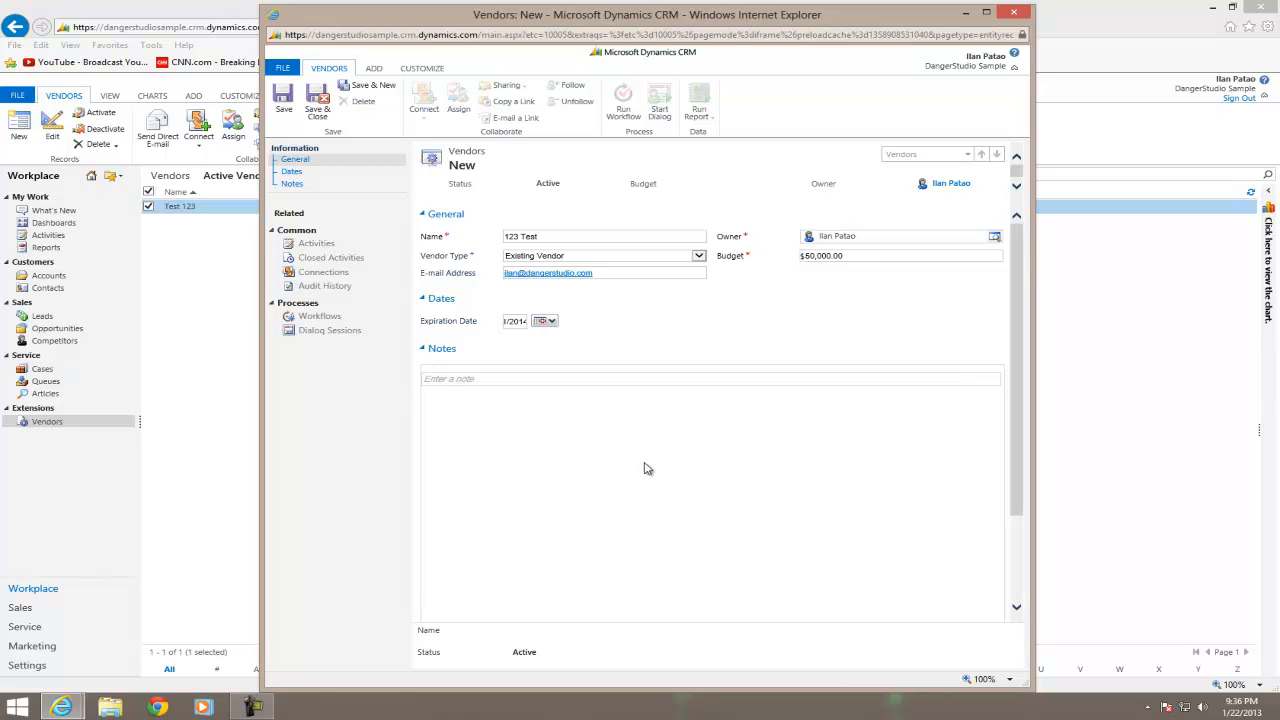
{"action": "left_click", "coordinate": [451, 380]}
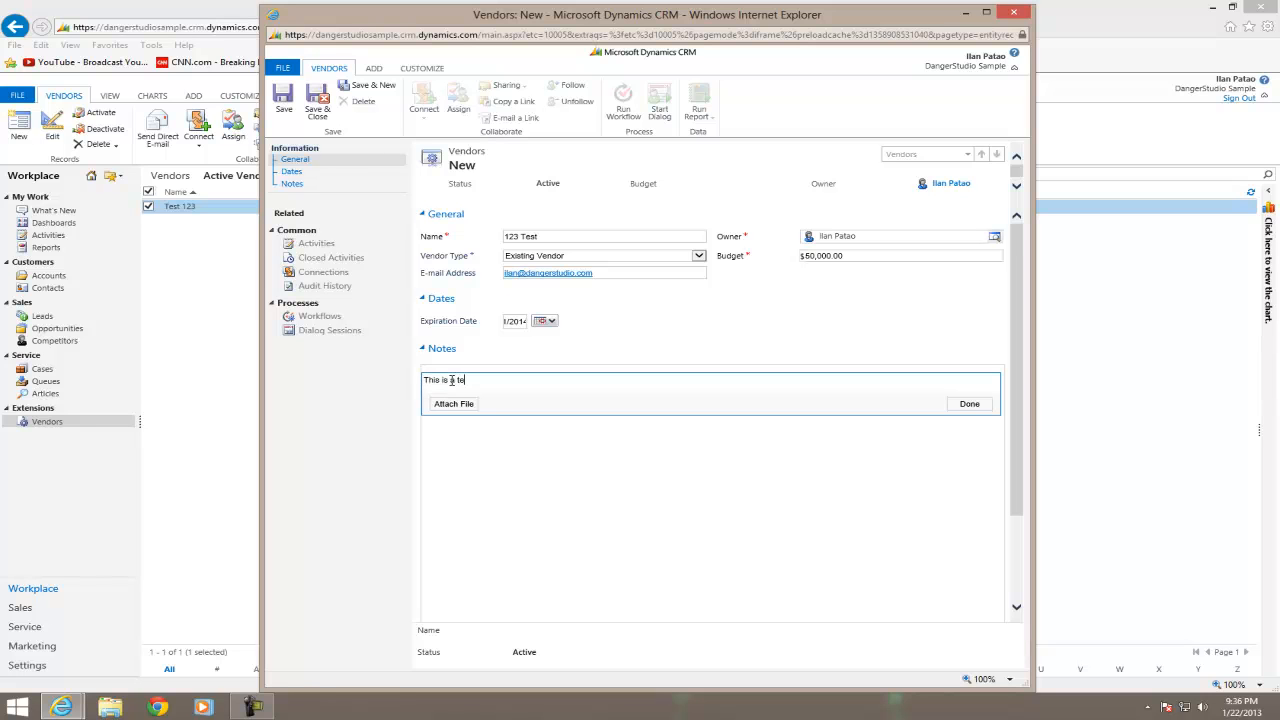
{"action": "left_click", "coordinate": [317, 100]}
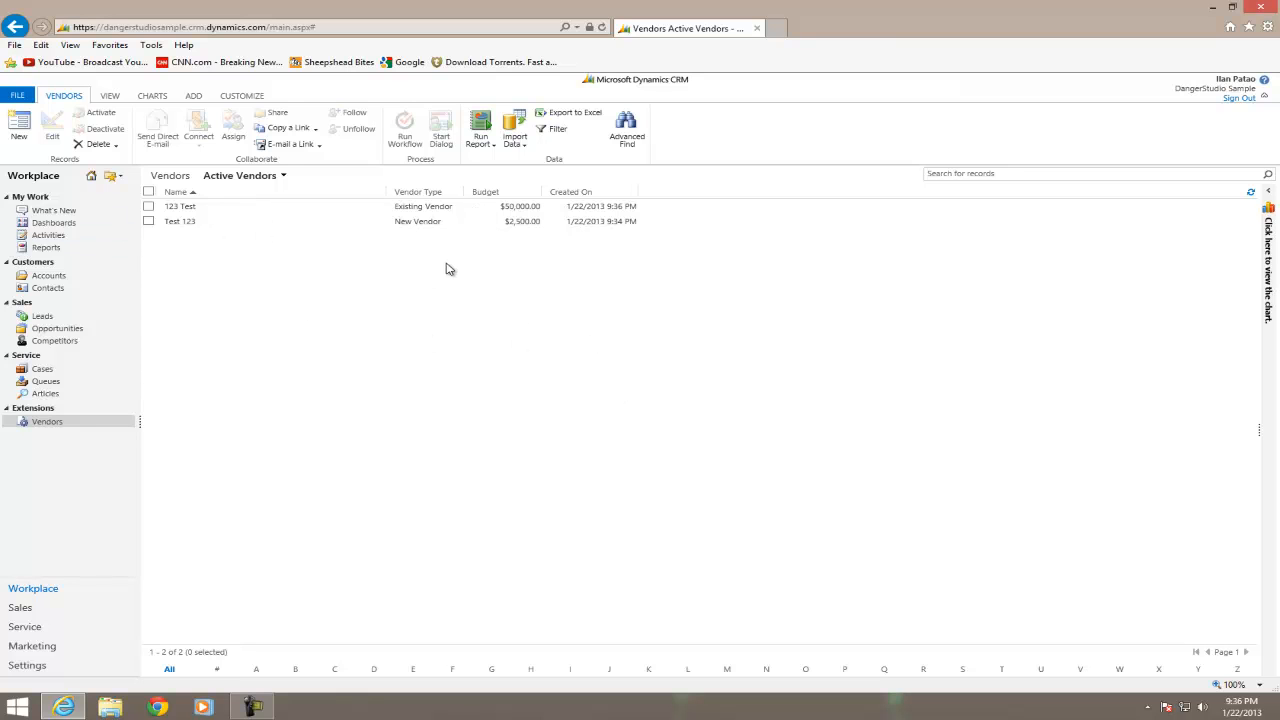
Examine the 123 Test record with its form design, form properties and notes section, then close it without changes.
{"action": "double_click", "coordinate": [278, 207]}
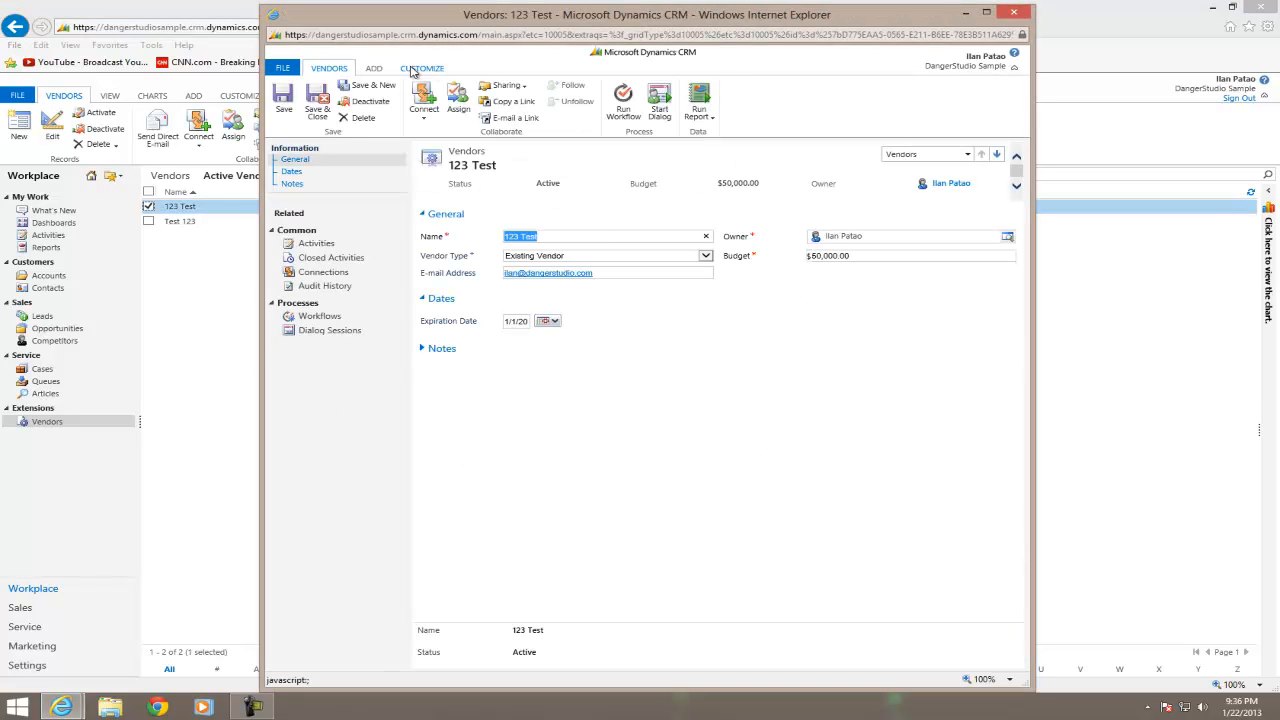
{"action": "left_click", "coordinate": [415, 69]}
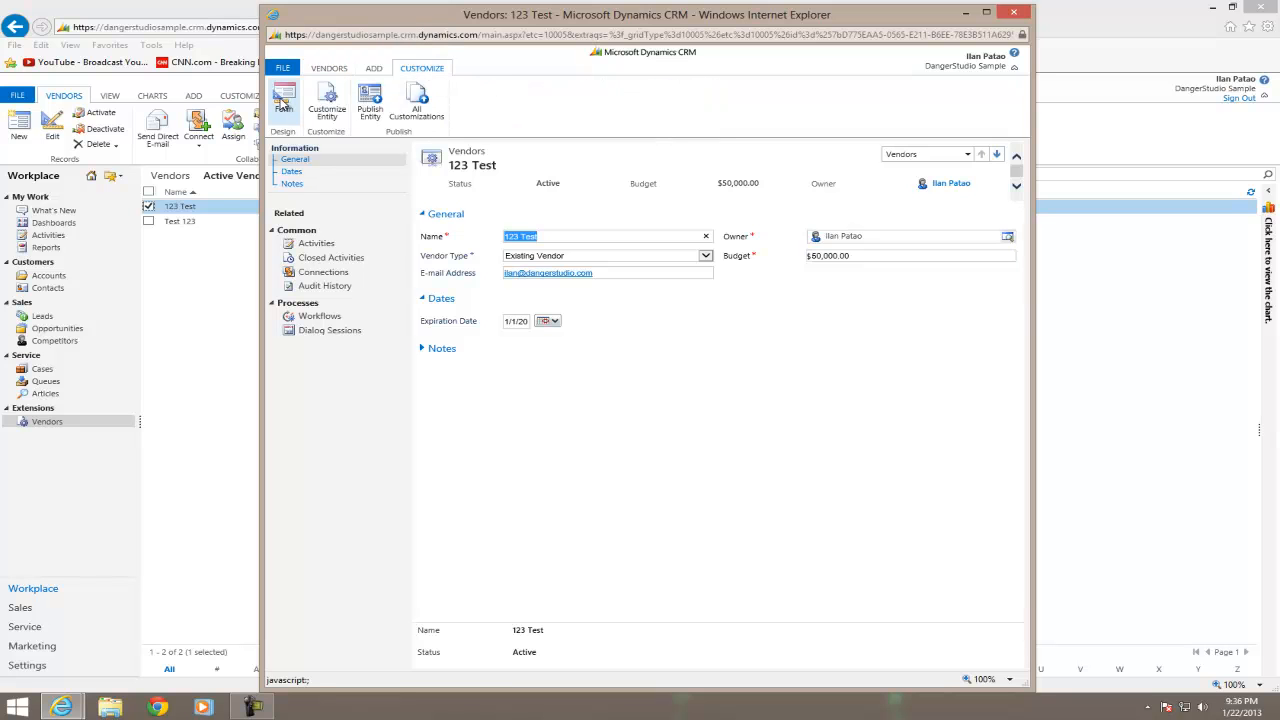
{"action": "left_click", "coordinate": [283, 100]}
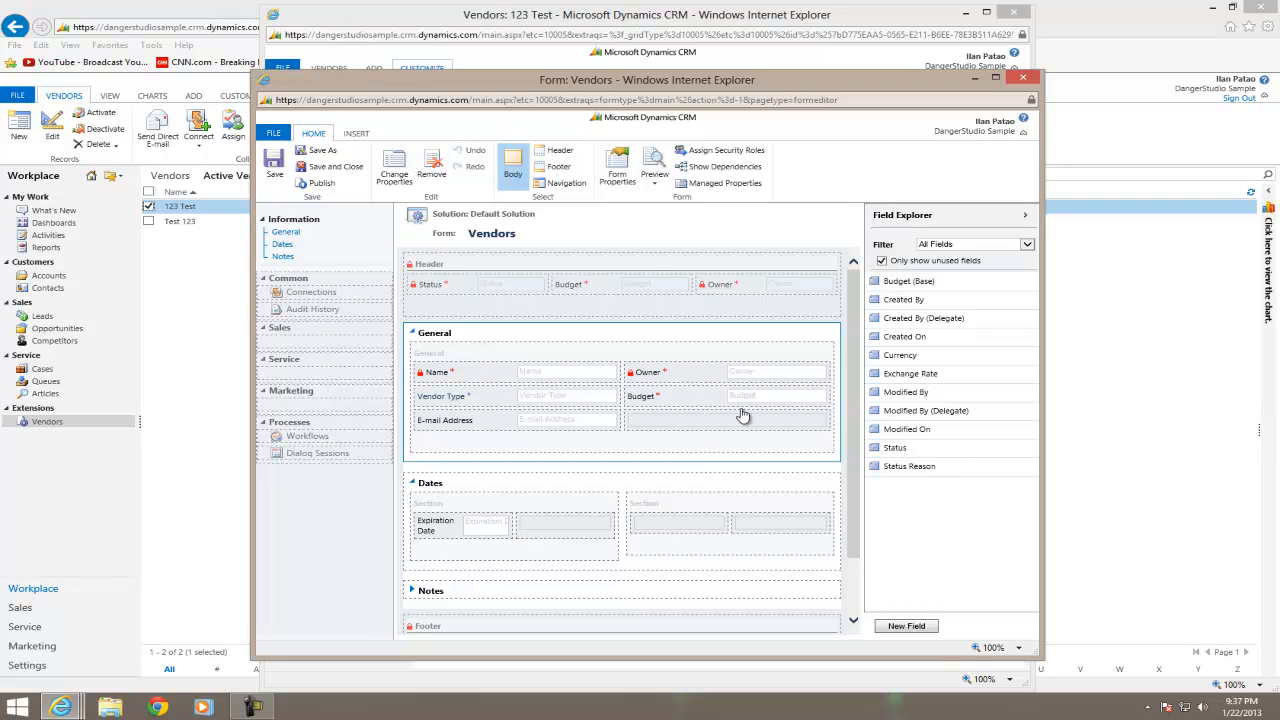
{"action": "left_click", "coordinate": [622, 184]}
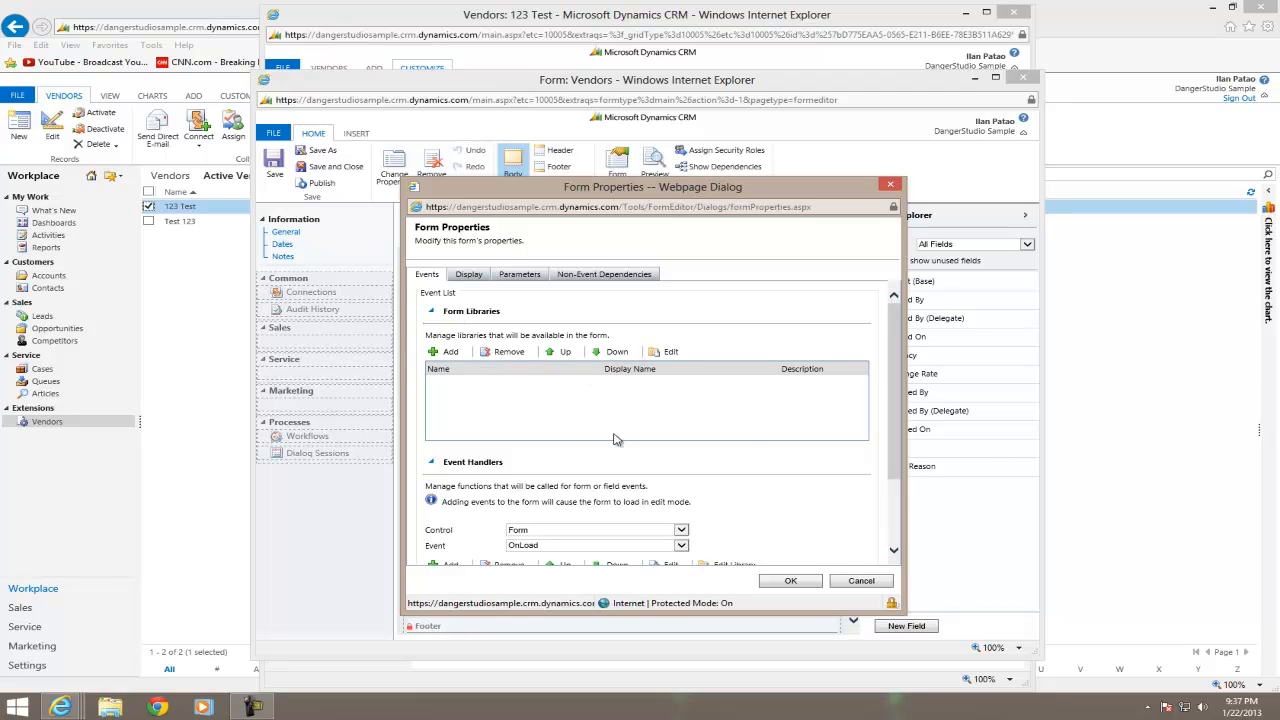
{"action": "left_click", "coordinate": [860, 581]}
{"action": "scroll", "coordinate": [630, 405], "scroll_direction": "down", "scroll_amount": 1}
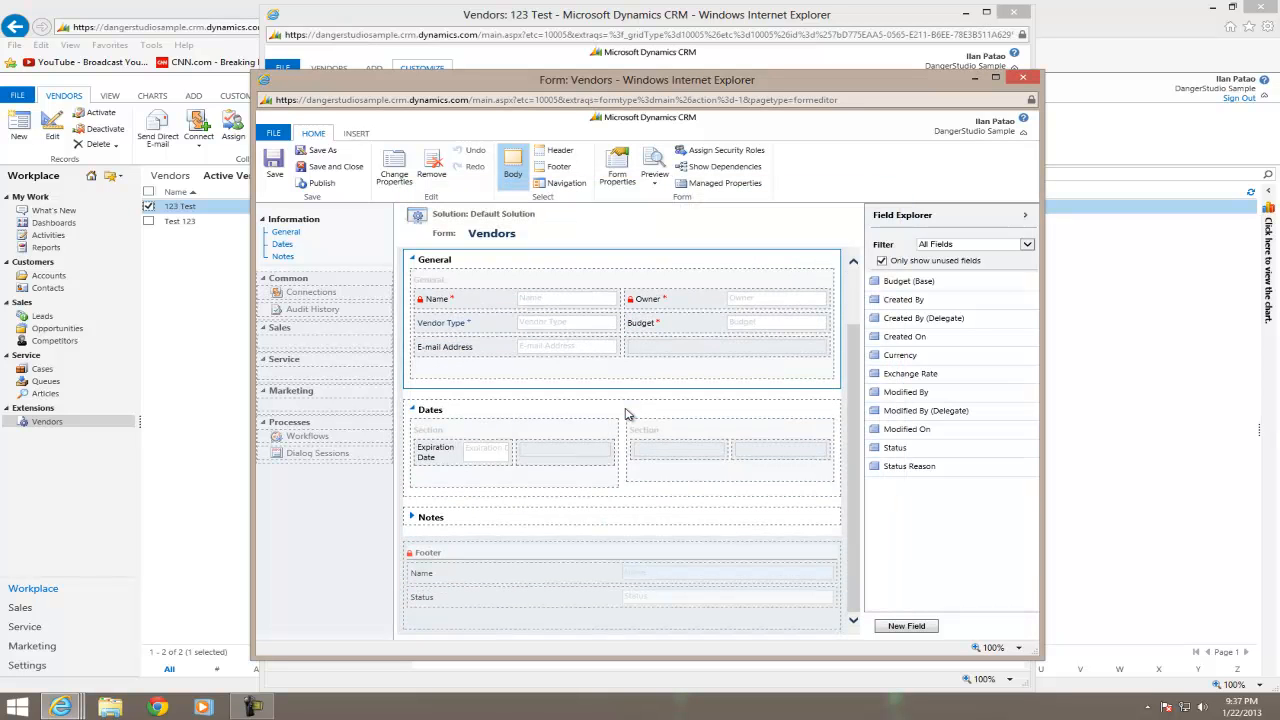
{"action": "scroll", "coordinate": [628, 414], "scroll_direction": "up", "scroll_amount": 1}
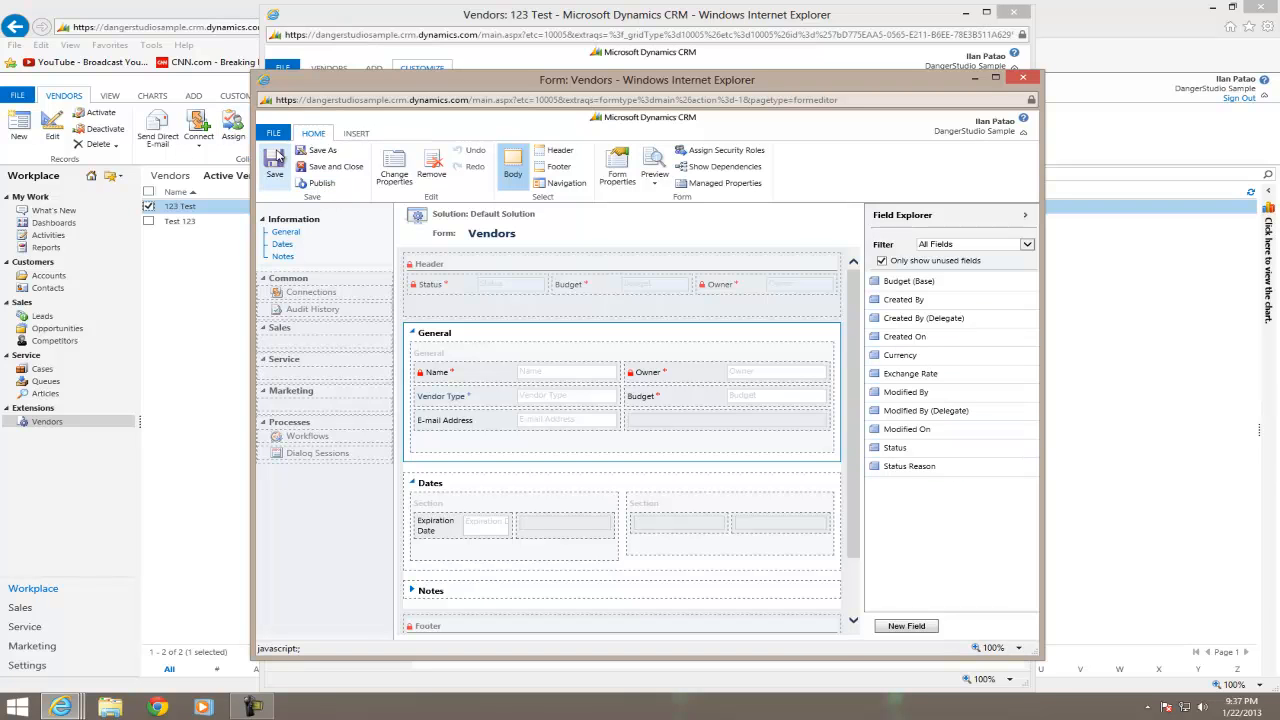
{"action": "left_click", "coordinate": [1023, 77]}
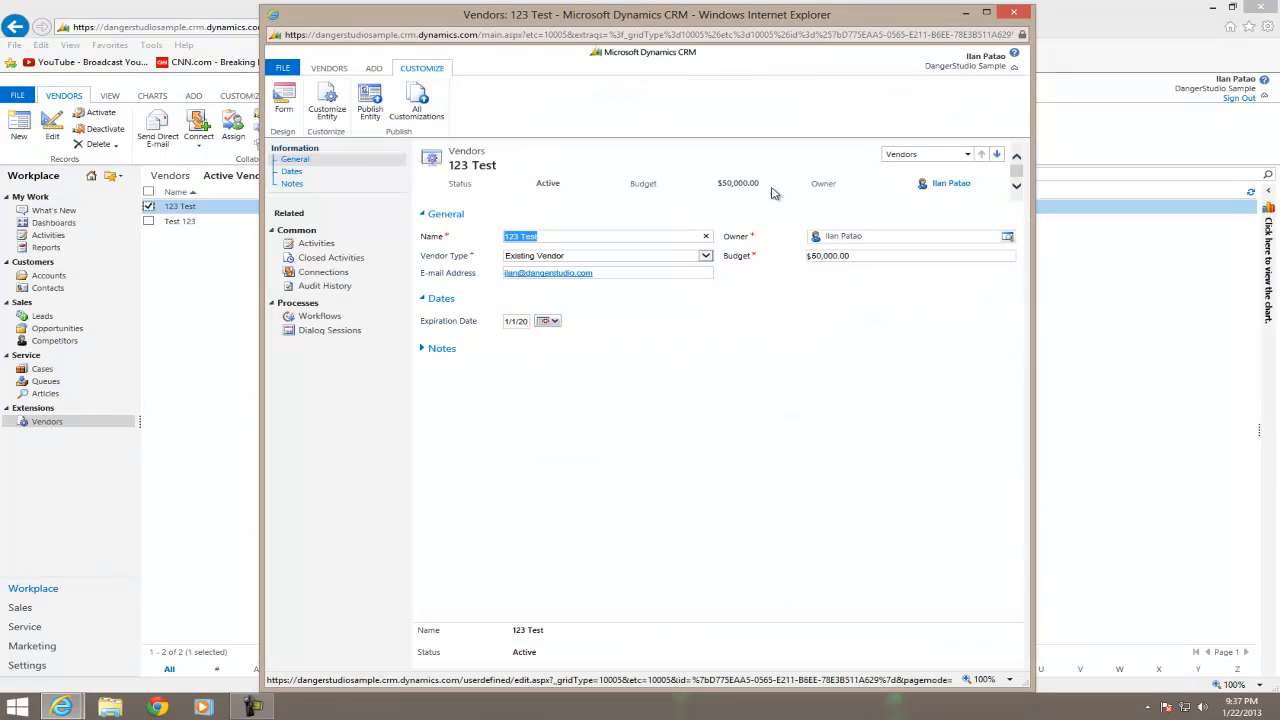
{"action": "left_click", "coordinate": [423, 349]}
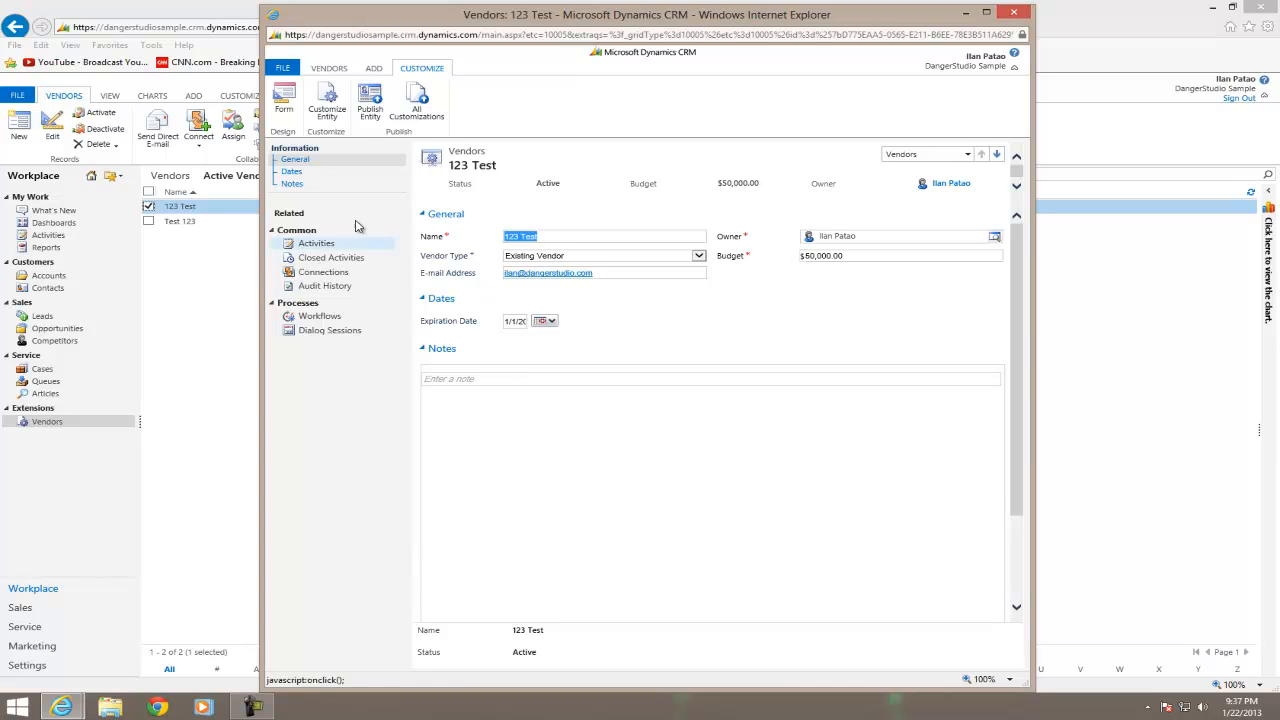
{"action": "left_click", "coordinate": [1014, 12]}
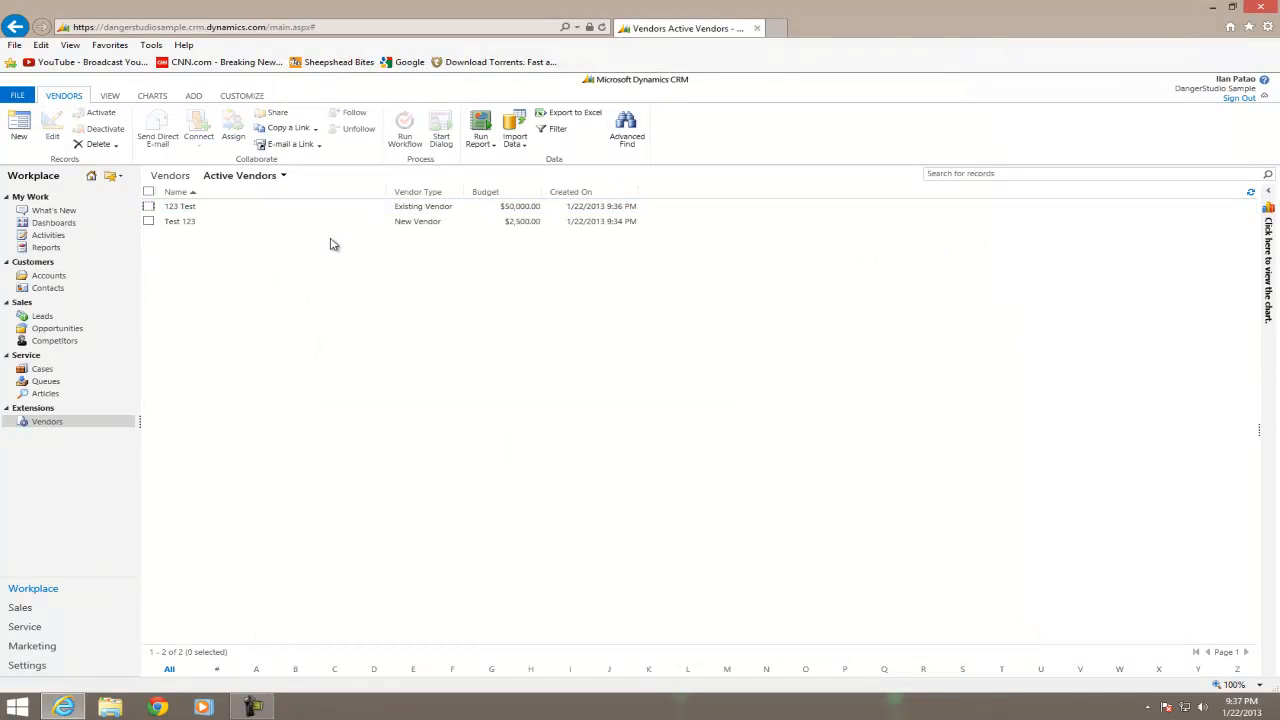
Open the Test 123 vendor record and start a new appointment with subject "Meeting about a closing" and location "My office".
{"action": "left_click", "coordinate": [221, 224]}
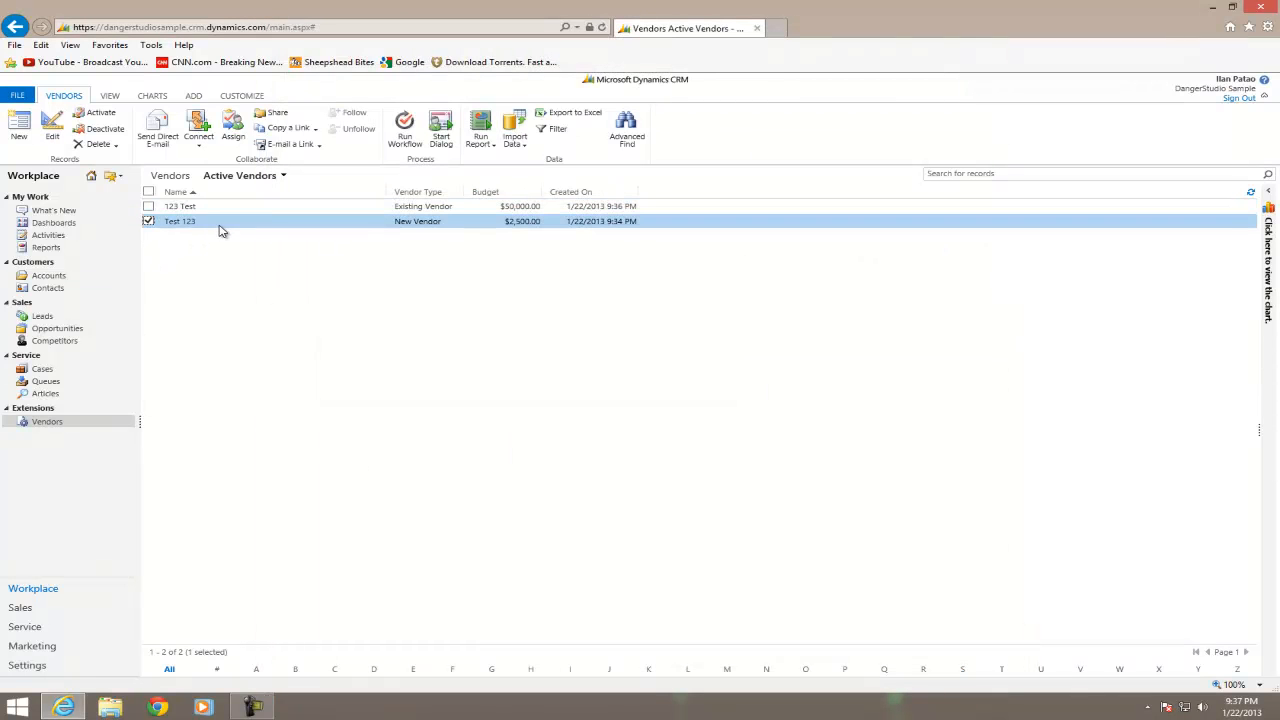
{"action": "double_click", "coordinate": [221, 224]}
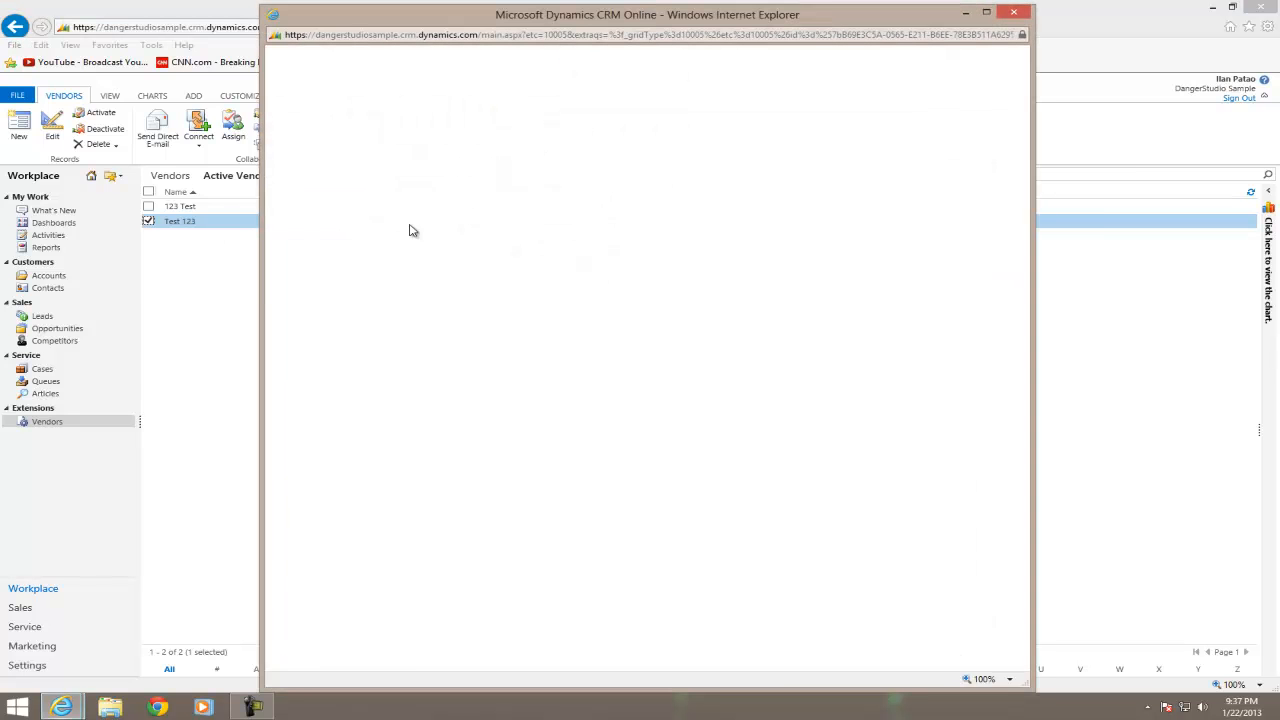
{"action": "left_click", "coordinate": [376, 68]}
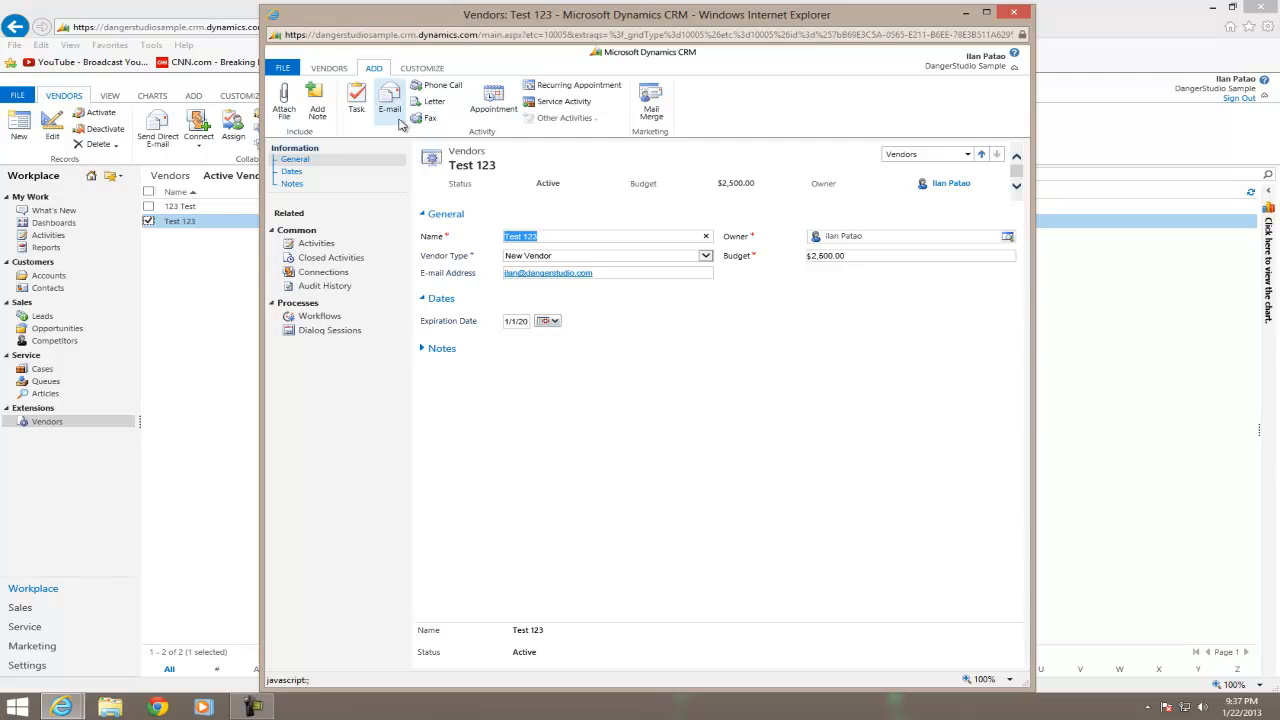
{"action": "left_click", "coordinate": [494, 104]}
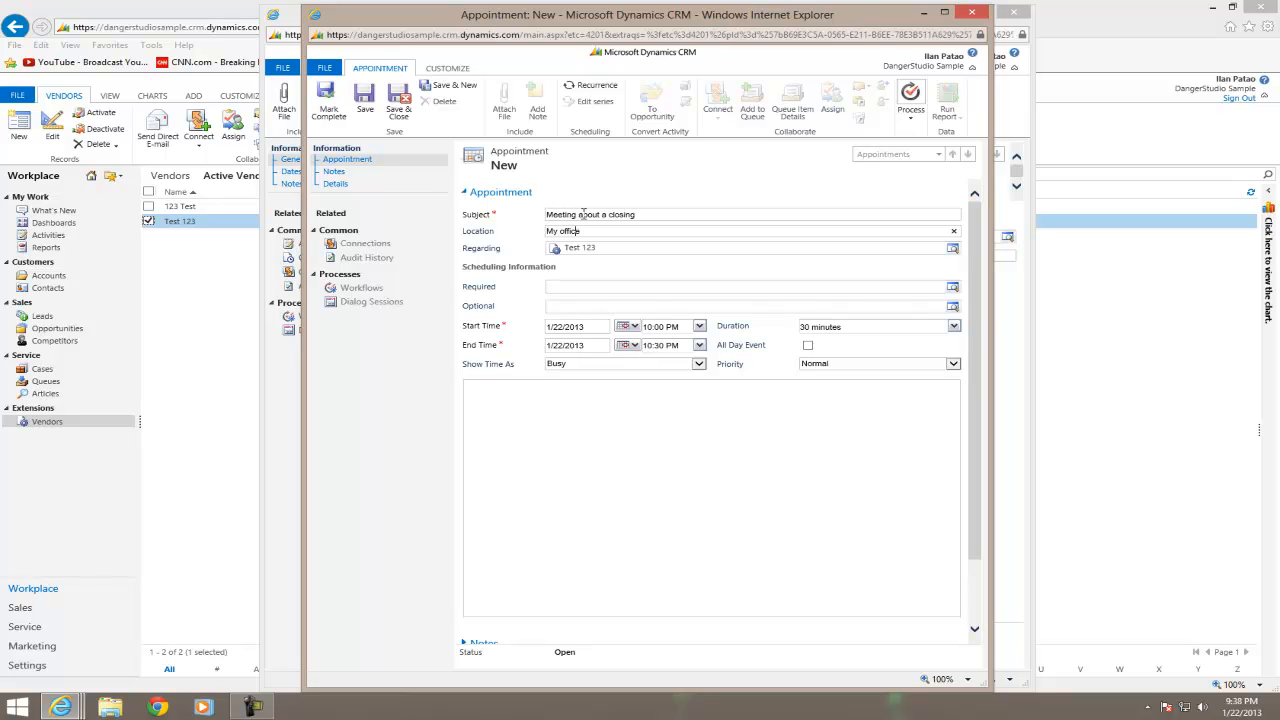
{"action": "left_click", "coordinate": [680, 288]}
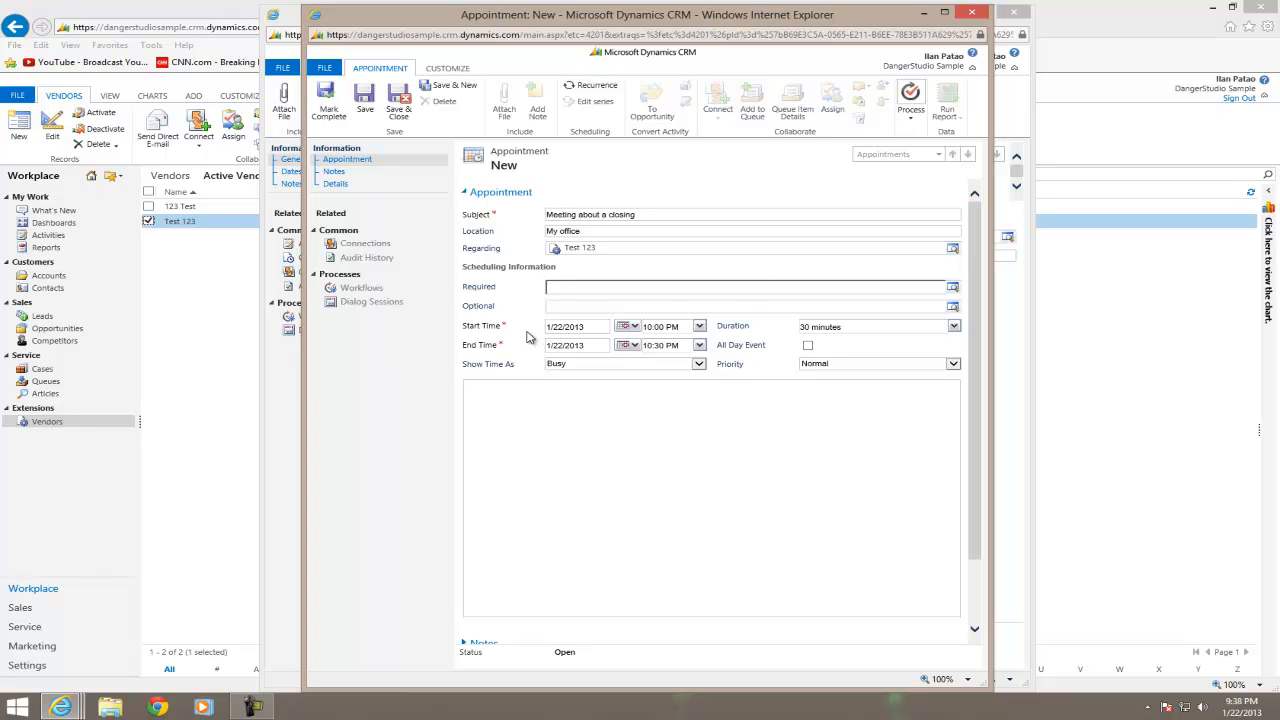
Schedule the appointment to start and end on 1/23/2013, with a start time of 8:00 AM.
{"action": "left_click", "coordinate": [625, 326]}
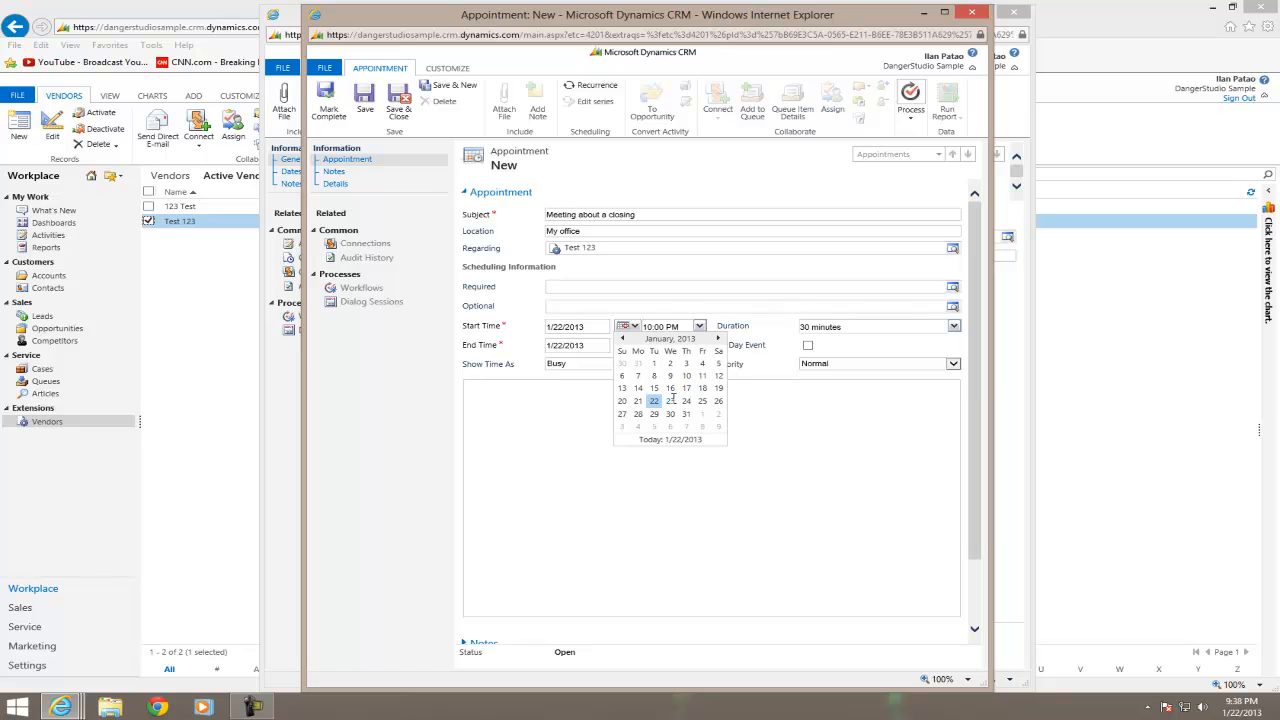
{"action": "left_click", "coordinate": [670, 400]}
{"action": "left_click", "coordinate": [627, 345]}
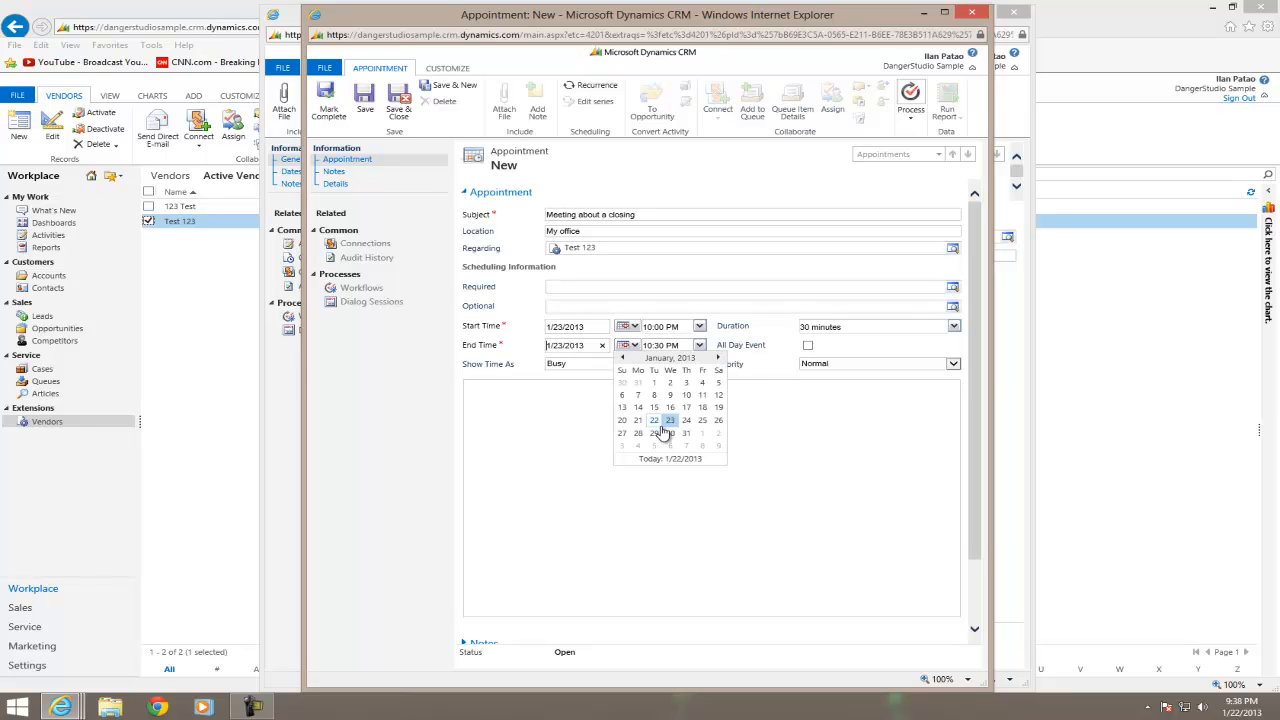
{"action": "left_click", "coordinate": [672, 425]}
{"action": "left_click", "coordinate": [699, 326]}
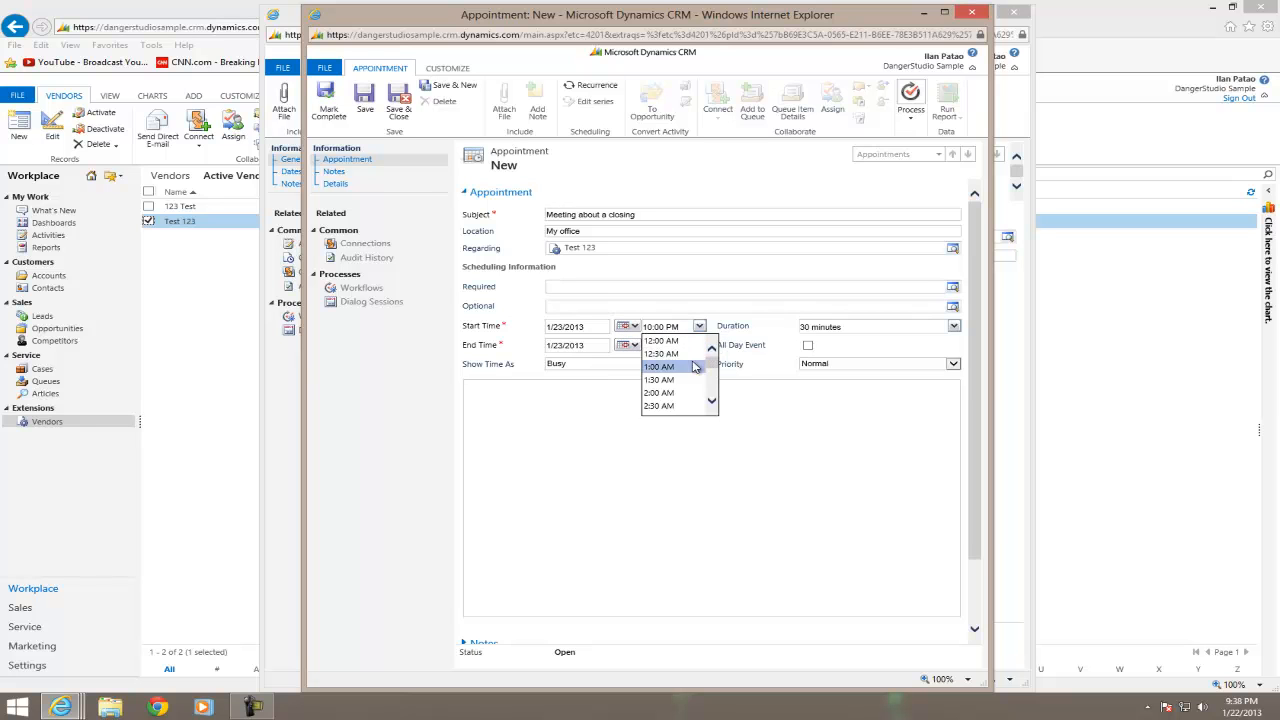
{"action": "scroll", "coordinate": [715, 367], "scroll_direction": "down", "scroll_amount": 3}
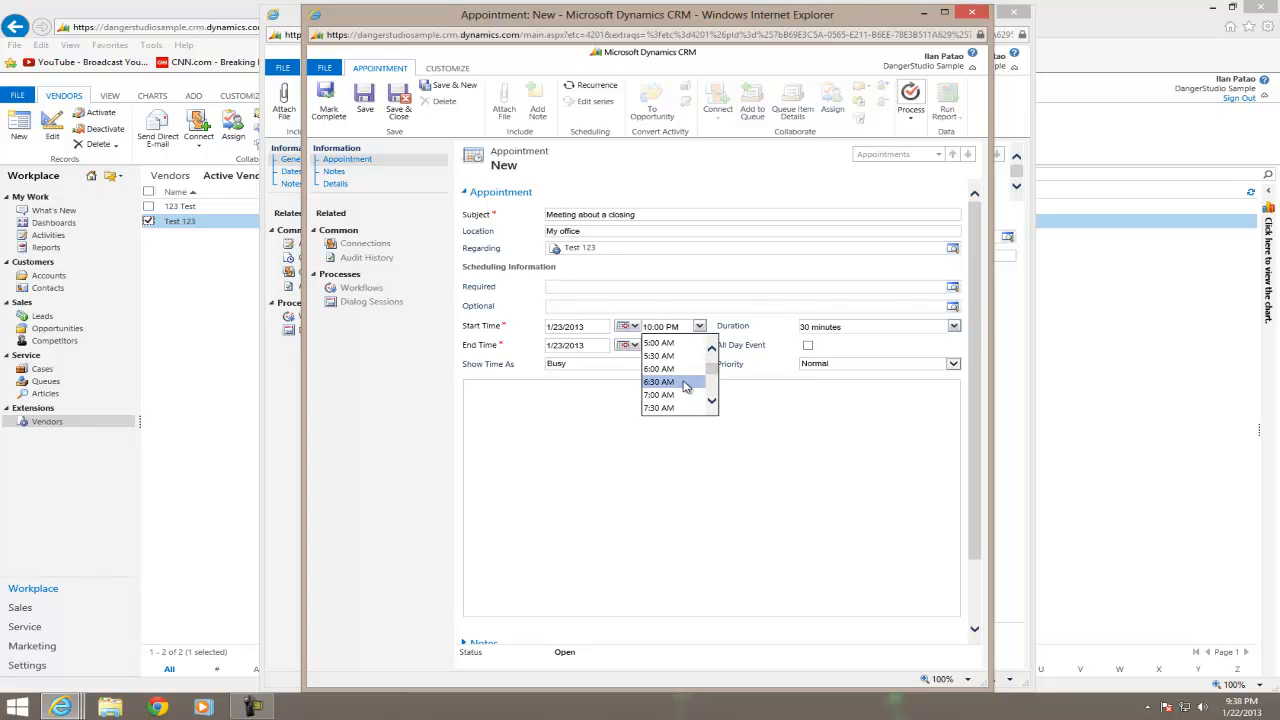
{"action": "scroll", "coordinate": [678, 386], "scroll_direction": "down", "scroll_amount": 1}
{"action": "left_click", "coordinate": [672, 395]}
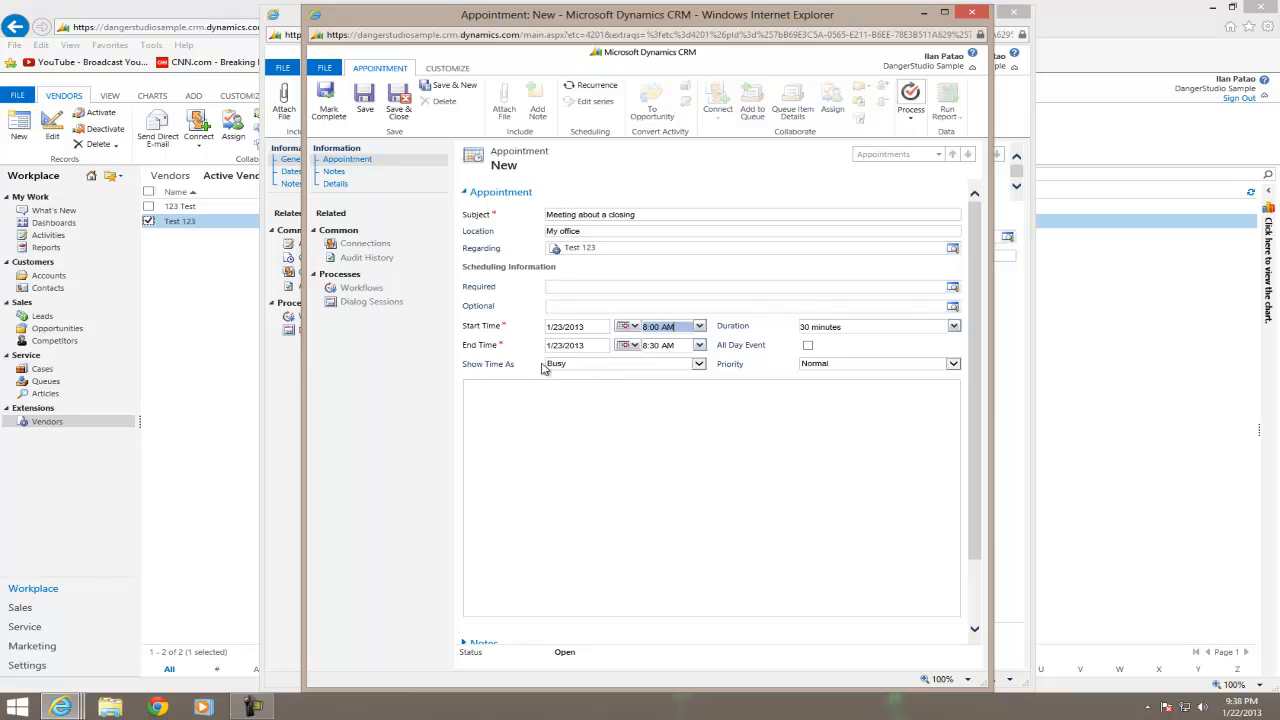
Set the appointment's priority to High, enter "Some meeting notes will go here." as its description, and save and close it.
{"action": "left_click", "coordinate": [798, 365]}
{"action": "left_click", "coordinate": [823, 375]}
{"action": "left_click", "coordinate": [643, 392]}
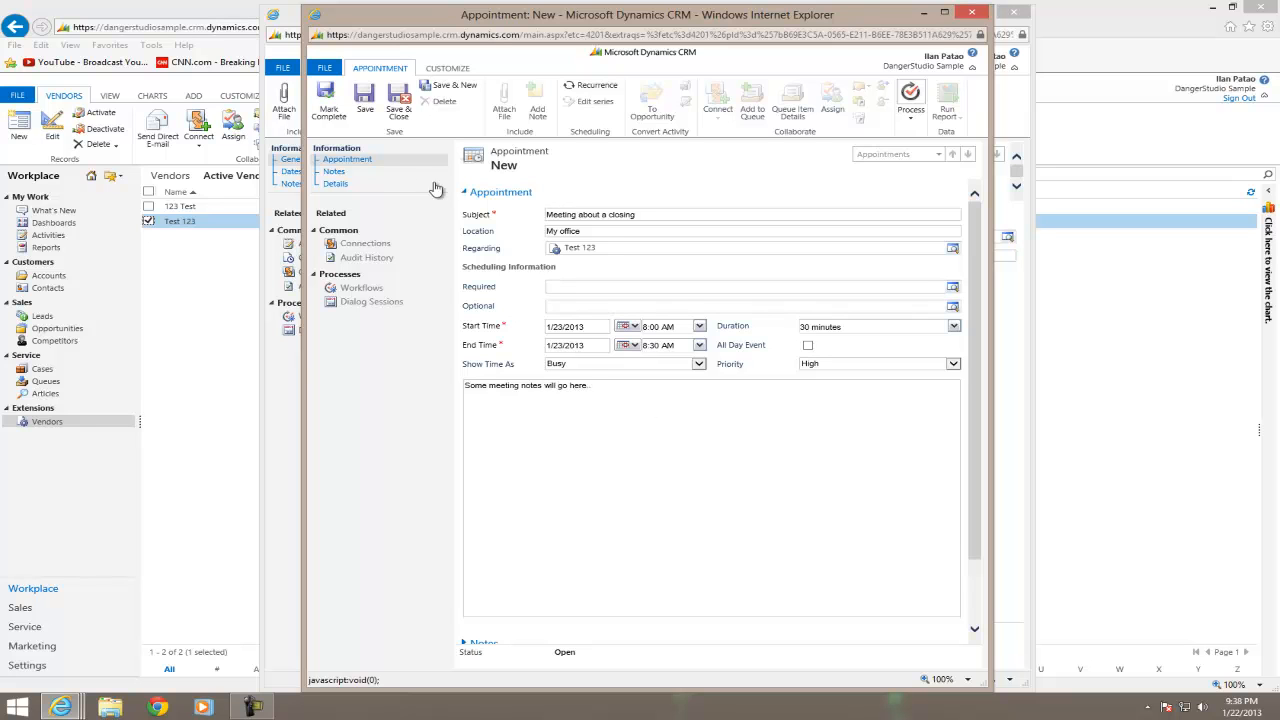
{"action": "left_click", "coordinate": [399, 112]}
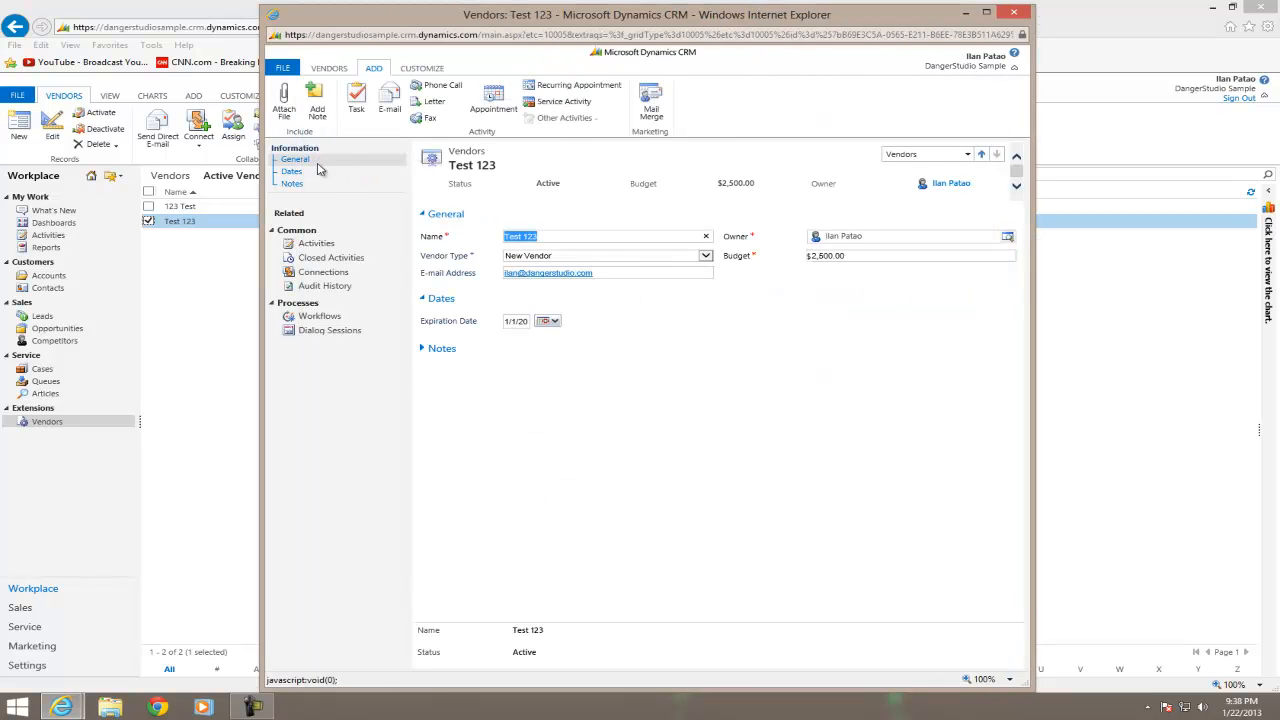
Save and close the Test 123 vendor record without deleting it.
{"action": "left_click", "coordinate": [334, 70]}
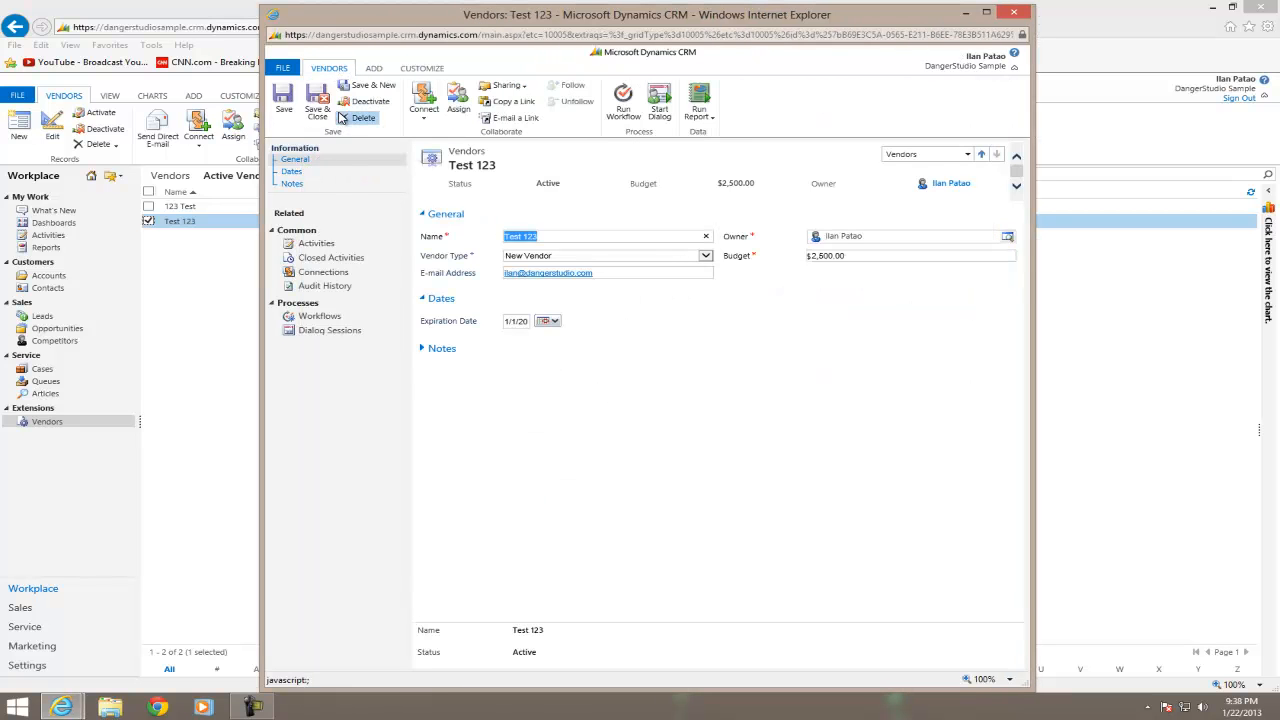
{"action": "left_click", "coordinate": [345, 118]}
{"action": "left_click", "coordinate": [787, 451]}
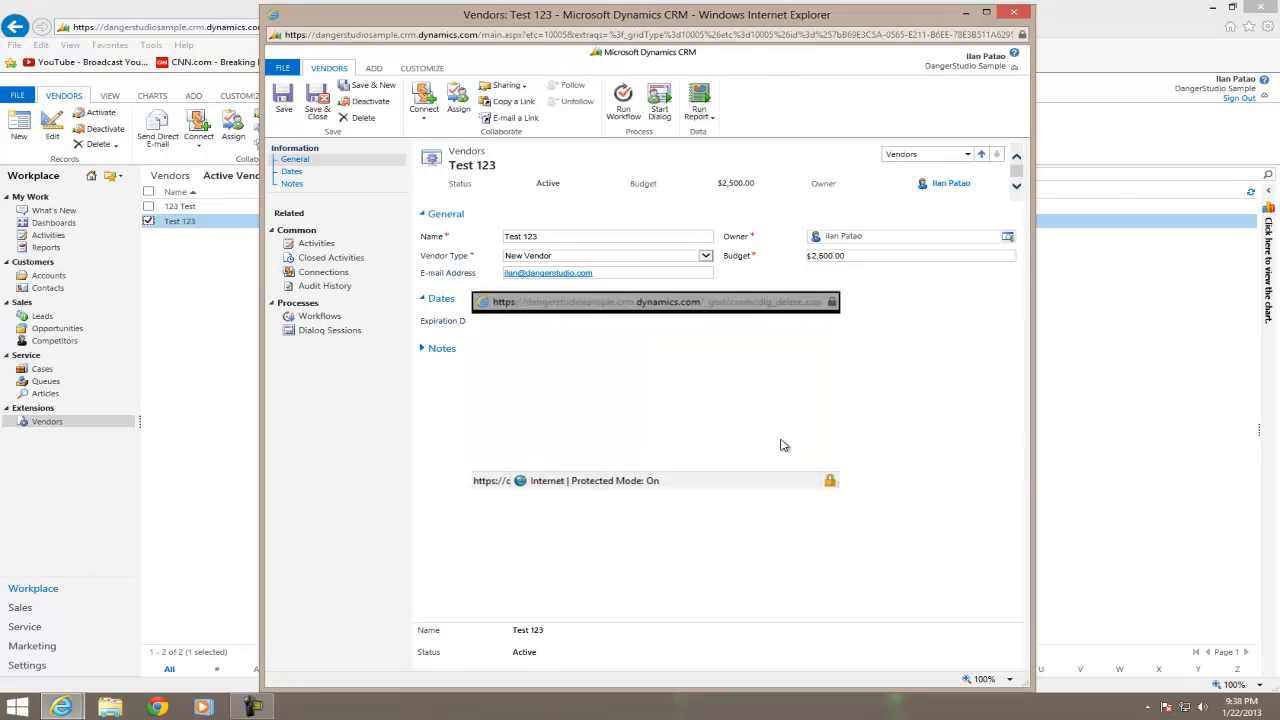
{"action": "left_click", "coordinate": [319, 100]}
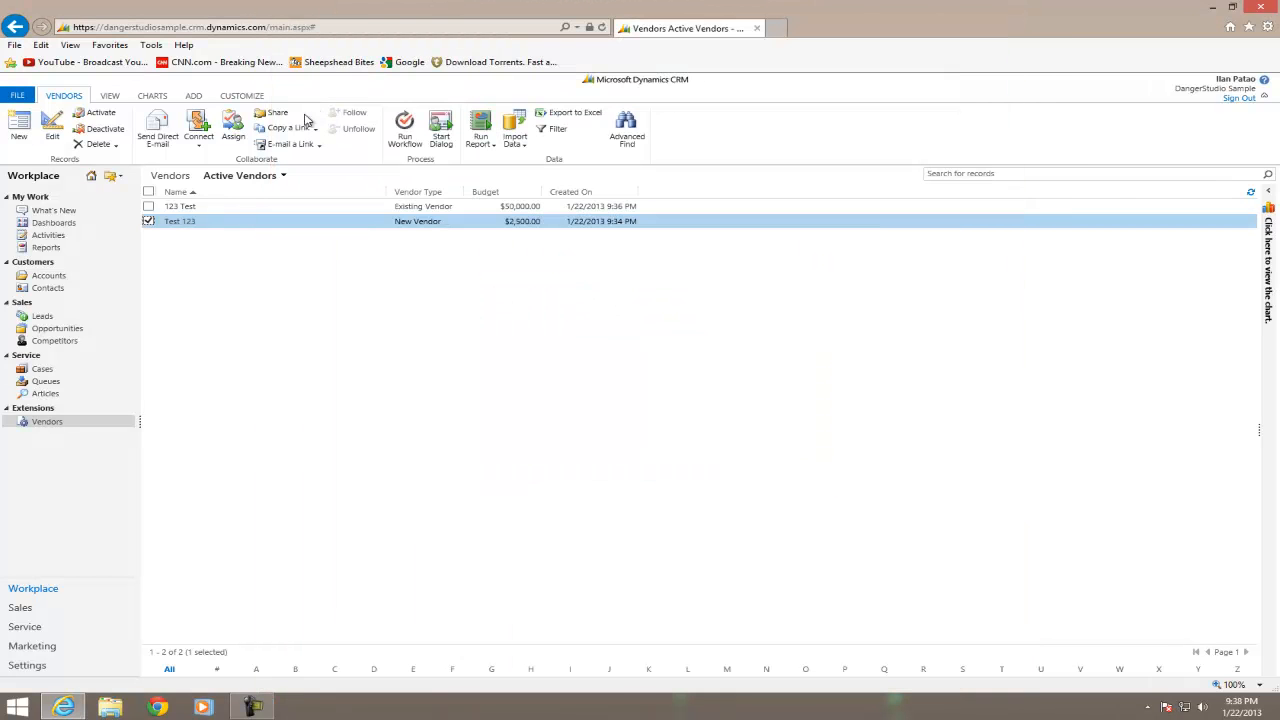
Reopen the Test 123 vendor record, check its related open activities, and close the record.
{"action": "double_click", "coordinate": [207, 224]}
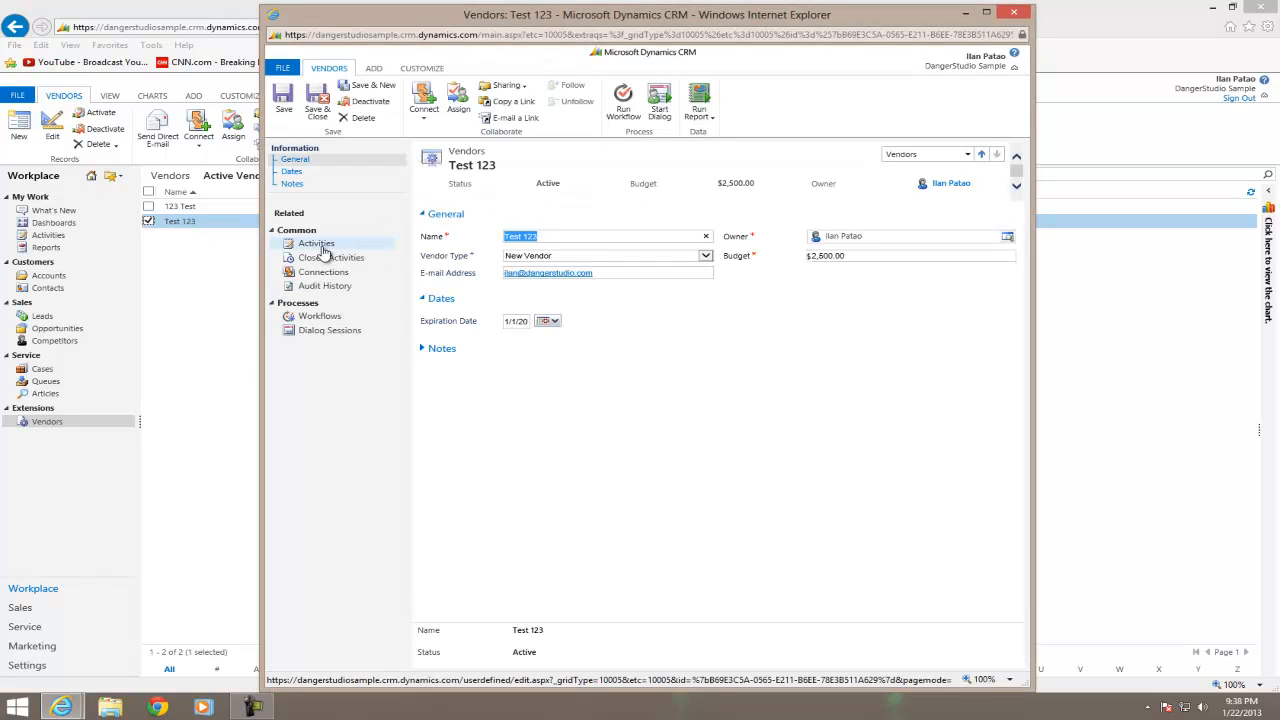
{"action": "left_click", "coordinate": [320, 246]}
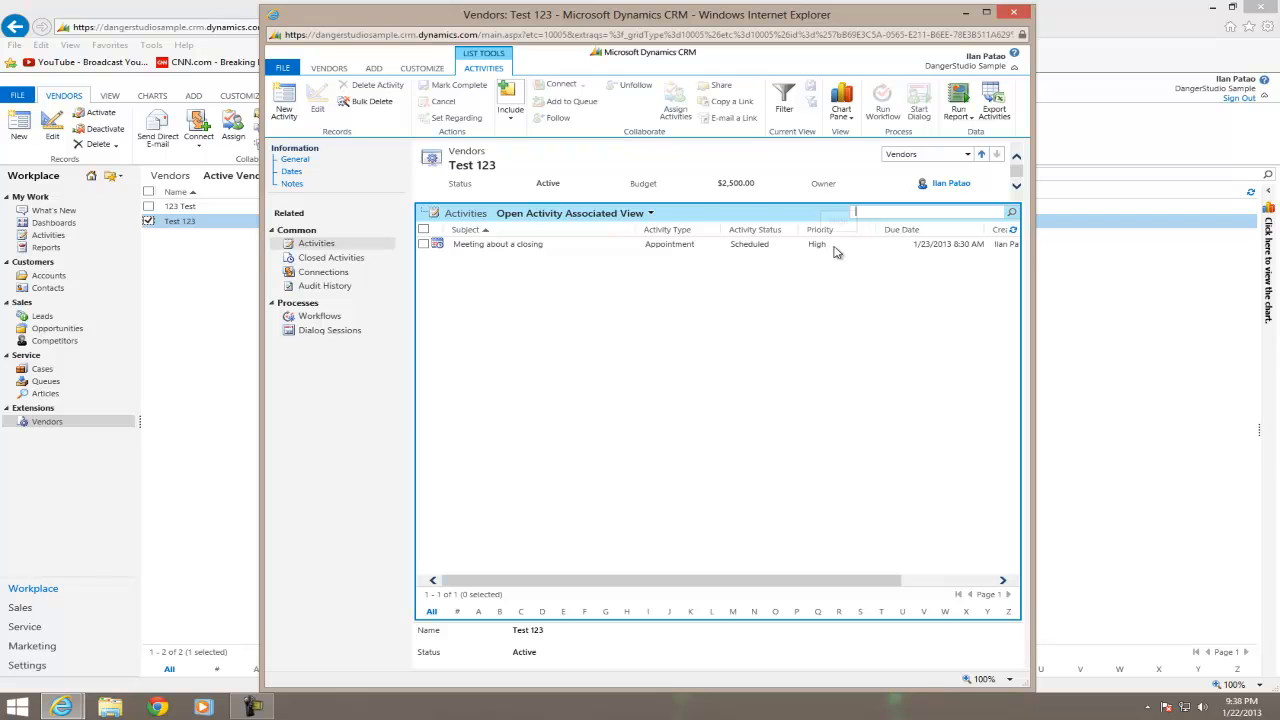
{"action": "left_click", "coordinate": [1014, 13]}
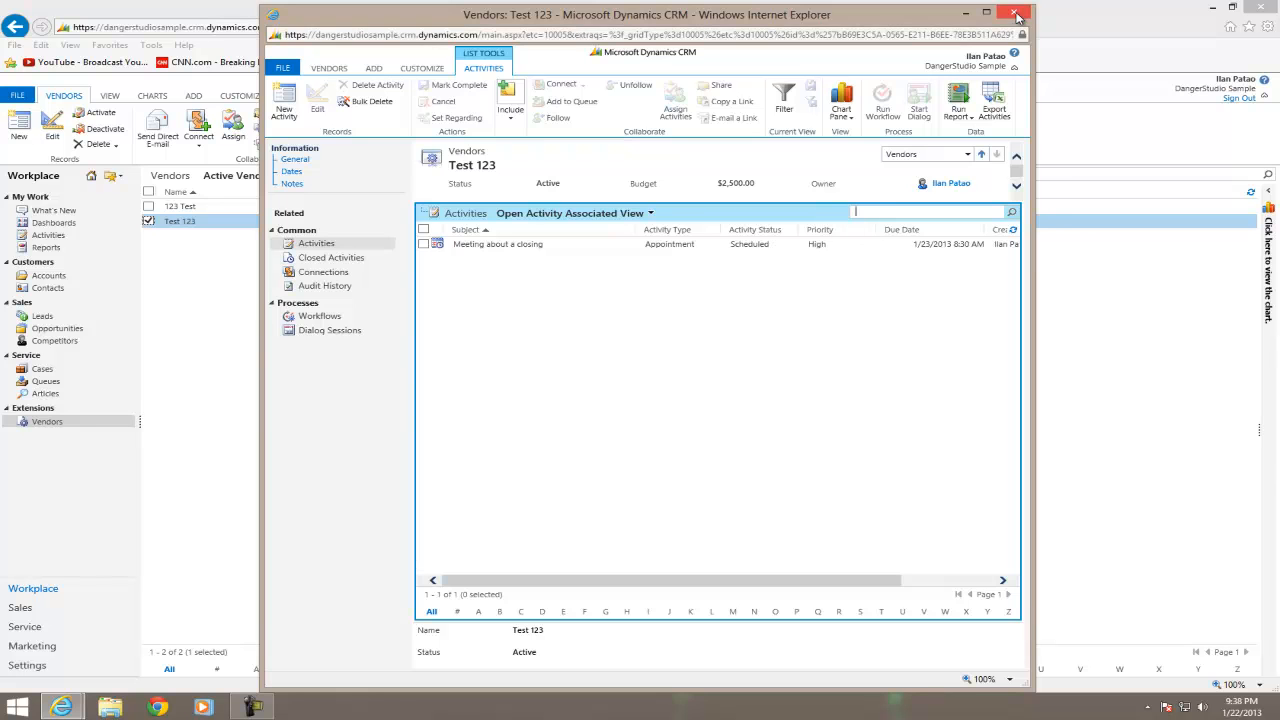
Switch the Workplace dashboard to Microsoft Dynamics CRM Overview and check the "Meeting about a closing" appointment among the activities.
{"action": "left_click", "coordinate": [56, 596]}
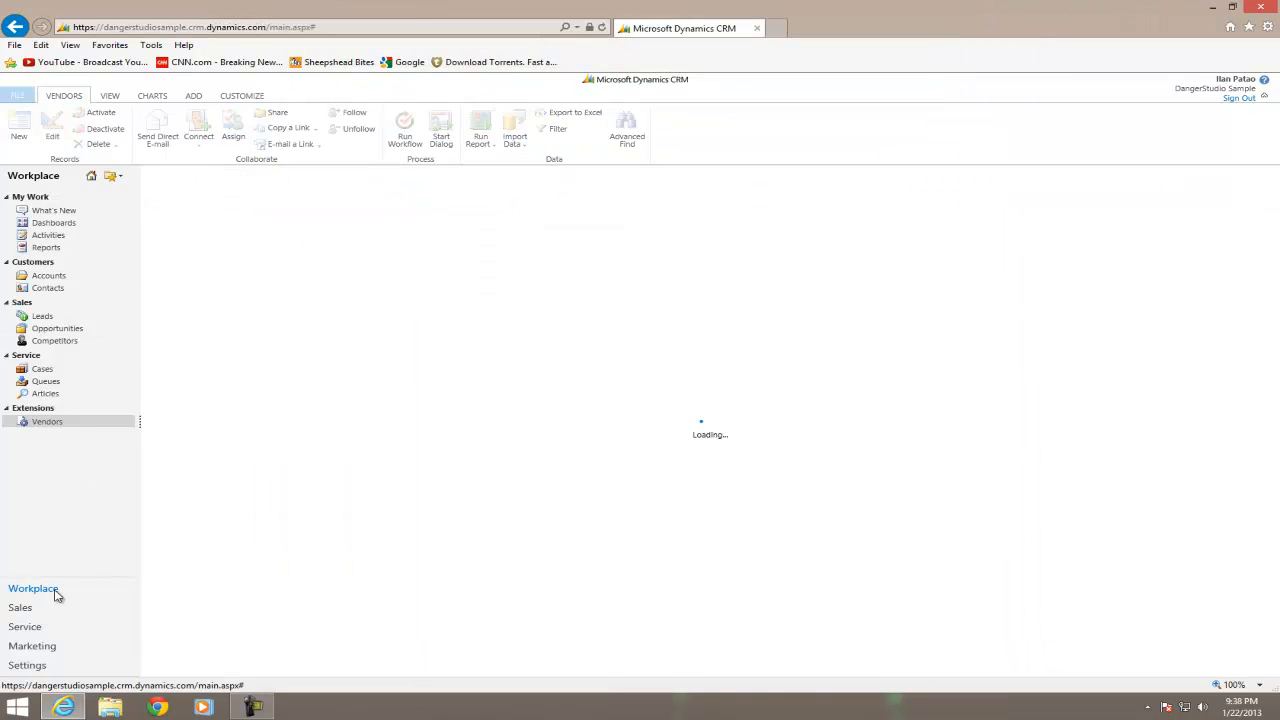
{"action": "left_click", "coordinate": [62, 224]}
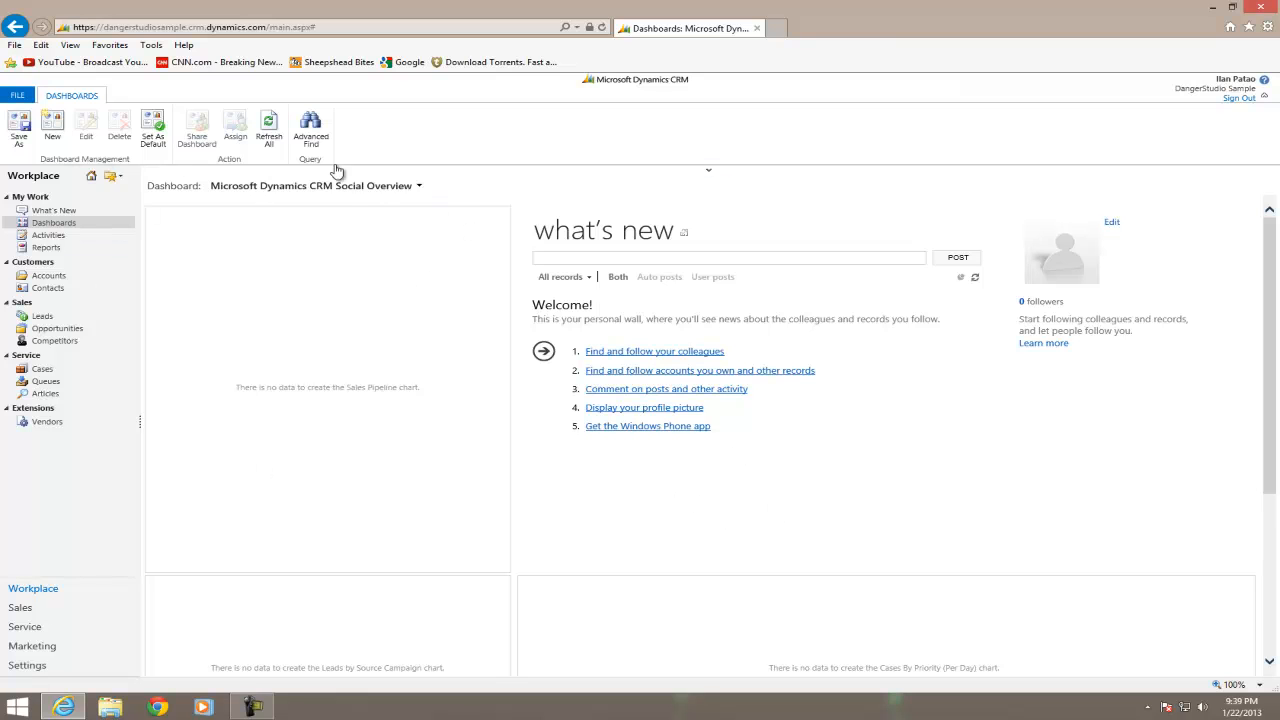
{"action": "left_click", "coordinate": [358, 186]}
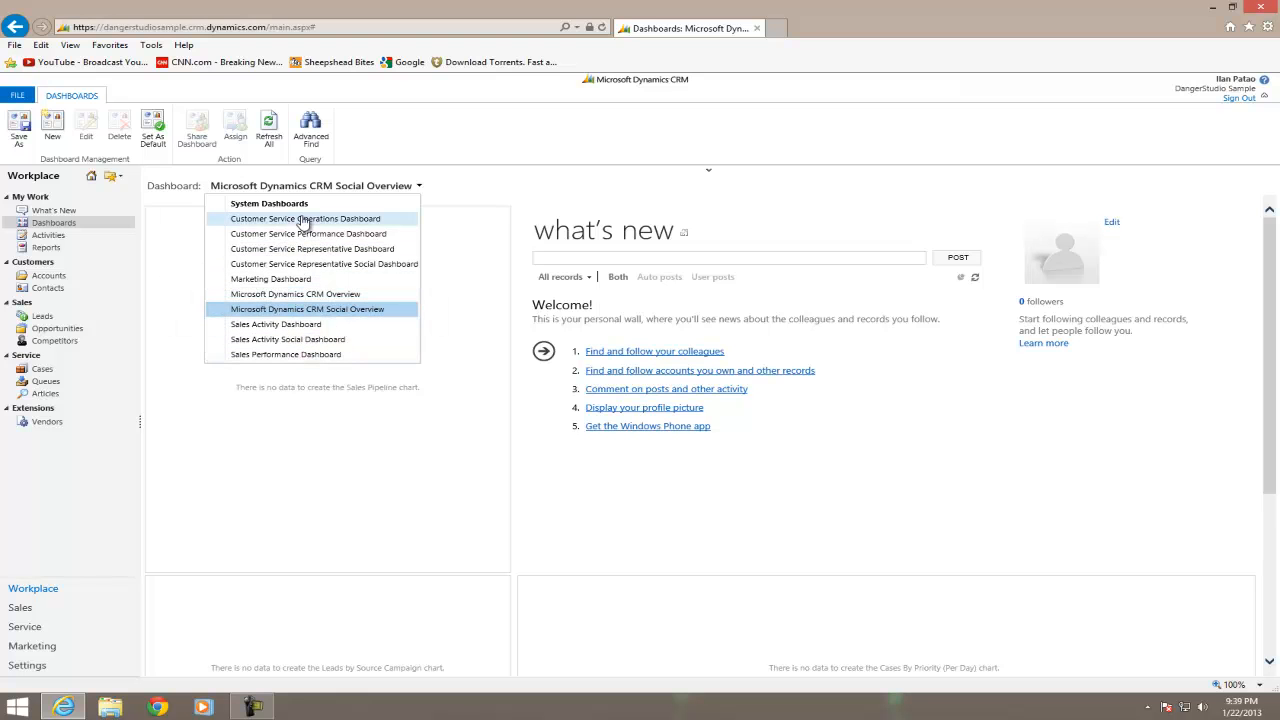
{"action": "left_click", "coordinate": [338, 295]}
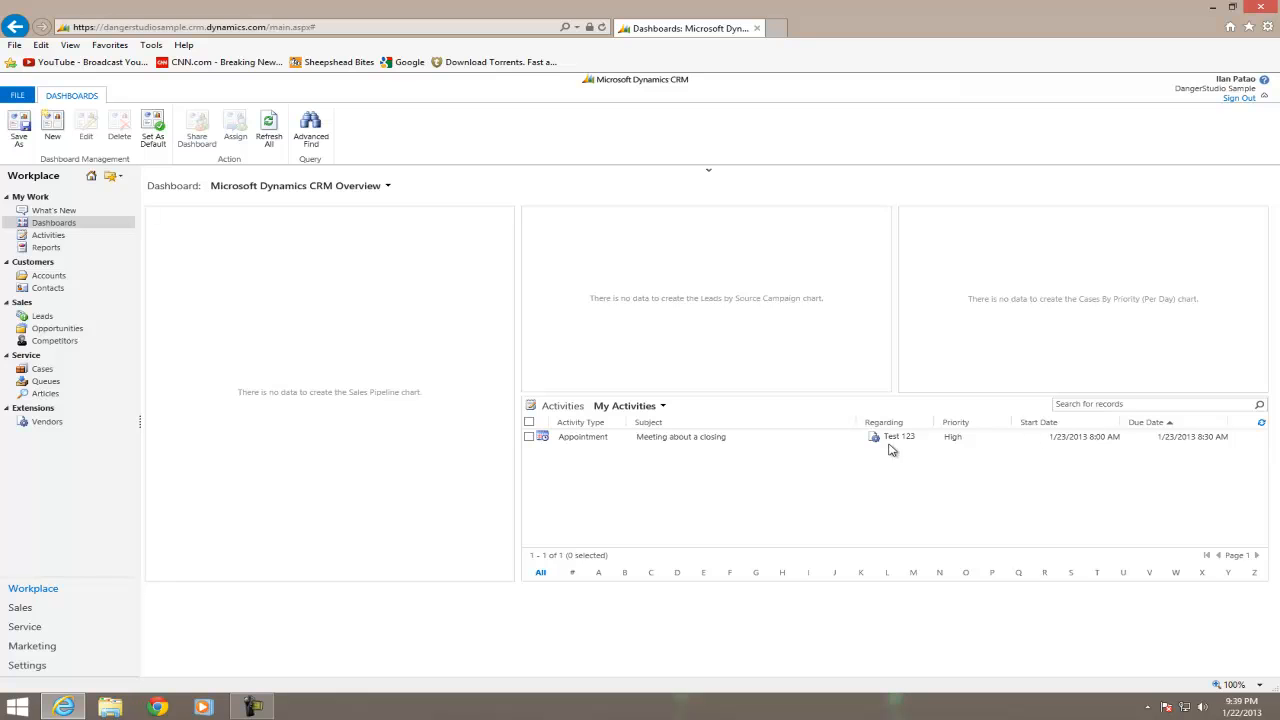
{"action": "left_click", "coordinate": [800, 440]}
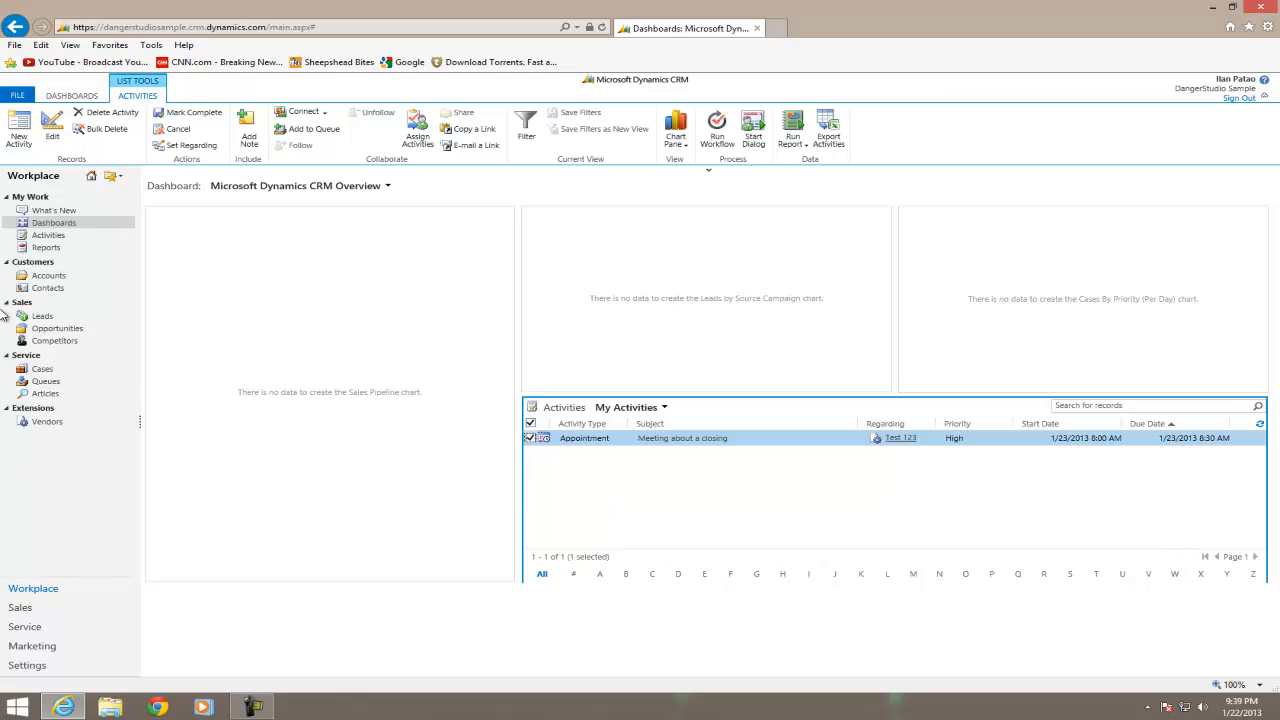
Look through the Vendors, Contacts and Accounts lists, collapse the blank pane above the accounts, and return to Vendors.
{"action": "left_click", "coordinate": [45, 424]}
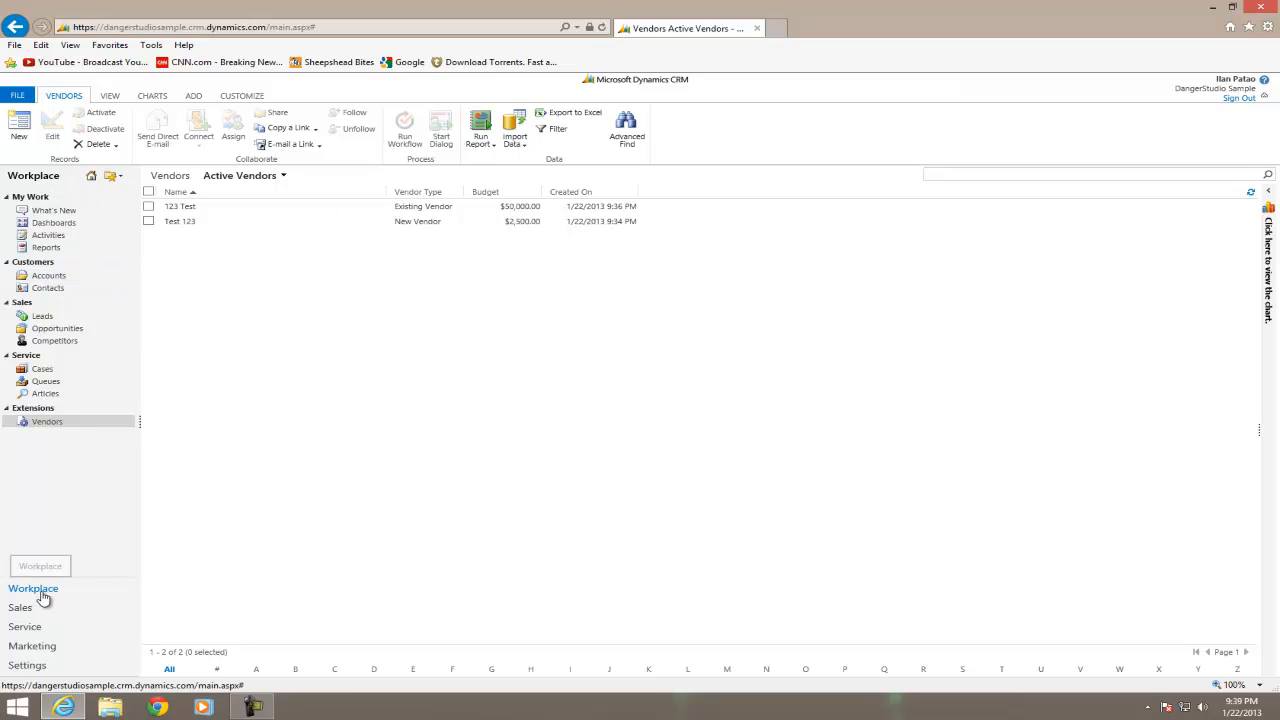
{"action": "left_click", "coordinate": [57, 289]}
{"action": "left_click", "coordinate": [62, 278]}
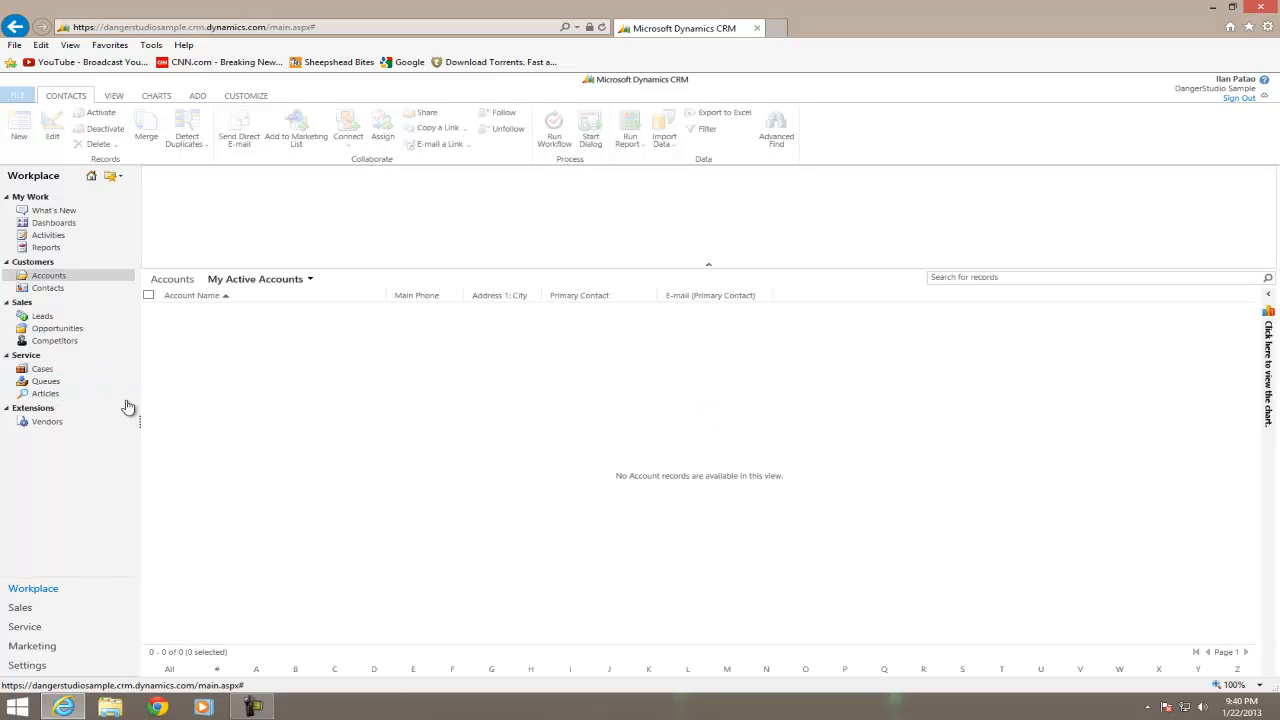
{"action": "left_click", "coordinate": [708, 266]}
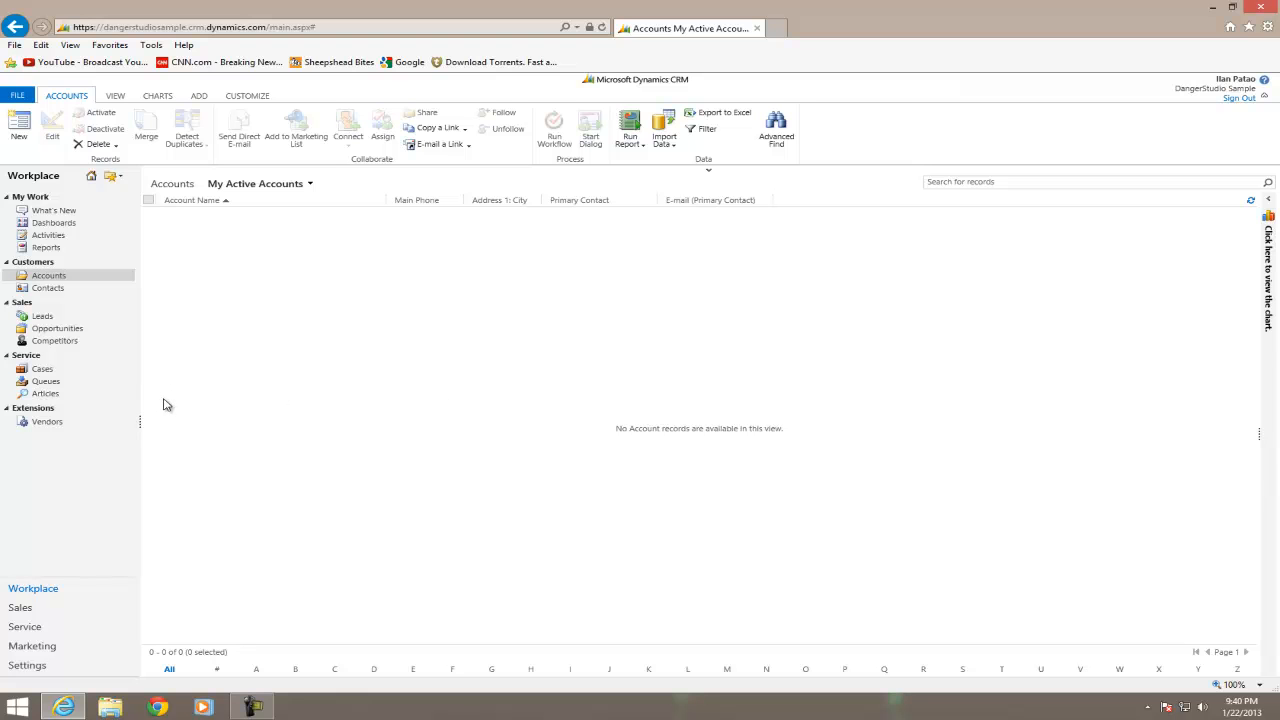
{"action": "left_click", "coordinate": [56, 428]}
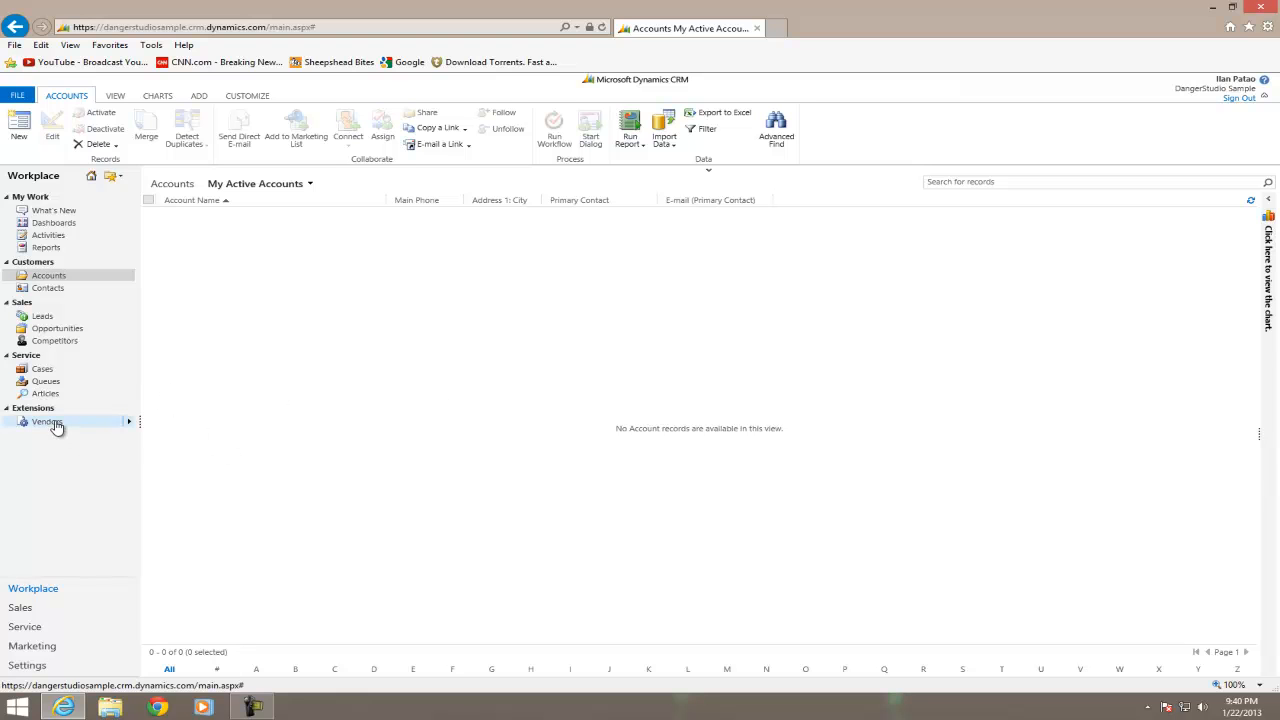